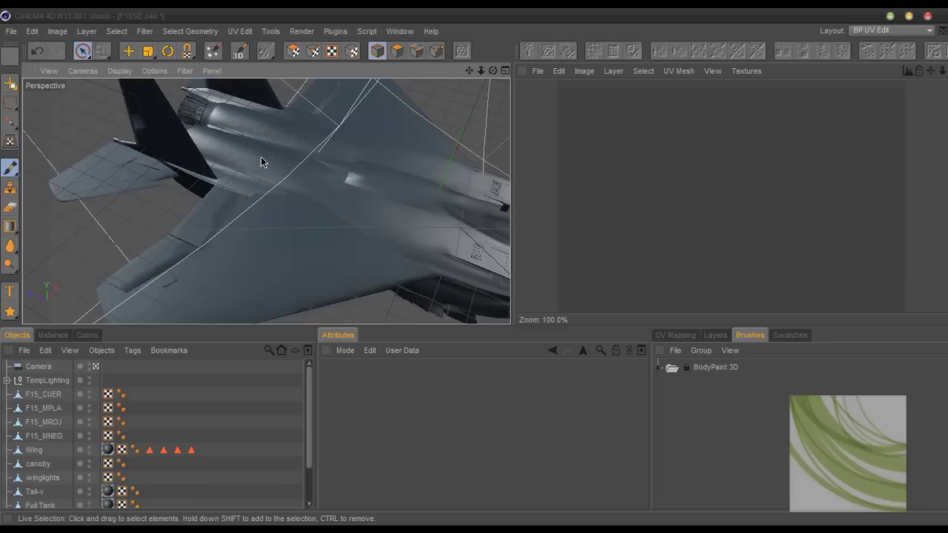
# Load the bODY material for painting and look over its color channel in the Material Editor.
pyautogui.click(53, 335)
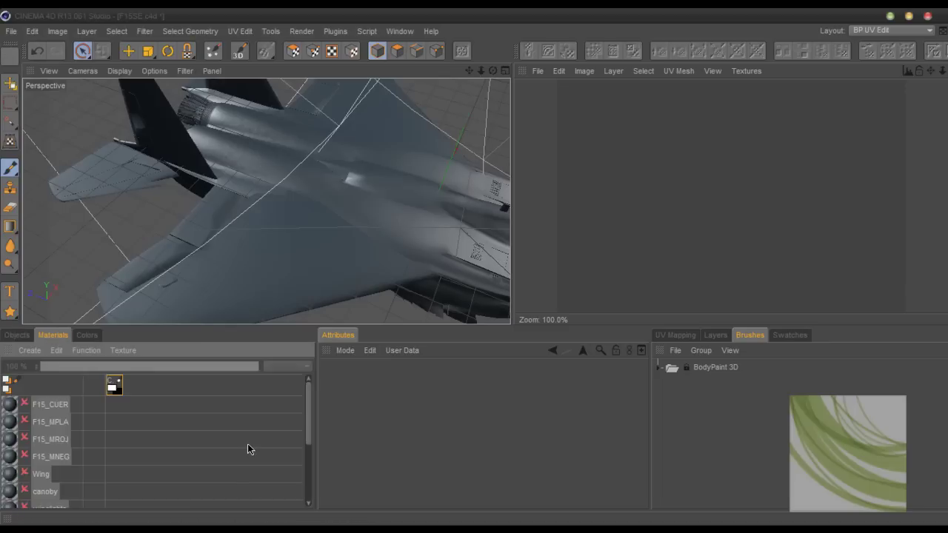
pyautogui.scroll(-5, 167, 450)
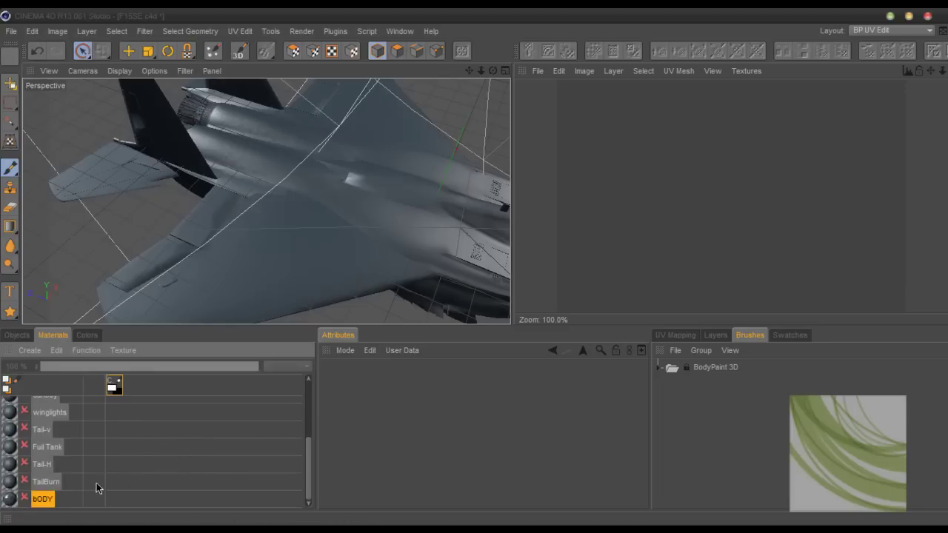
pyautogui.click(12, 503)
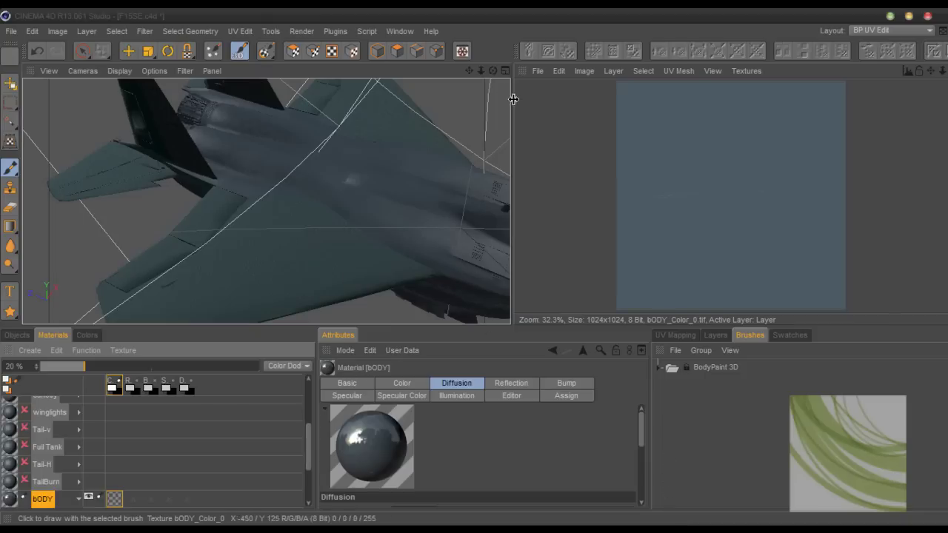
pyautogui.keyDown('alt'); pyautogui.moveTo(449, 277); pyautogui.dragTo(244, 189); pyautogui.keyUp('alt')
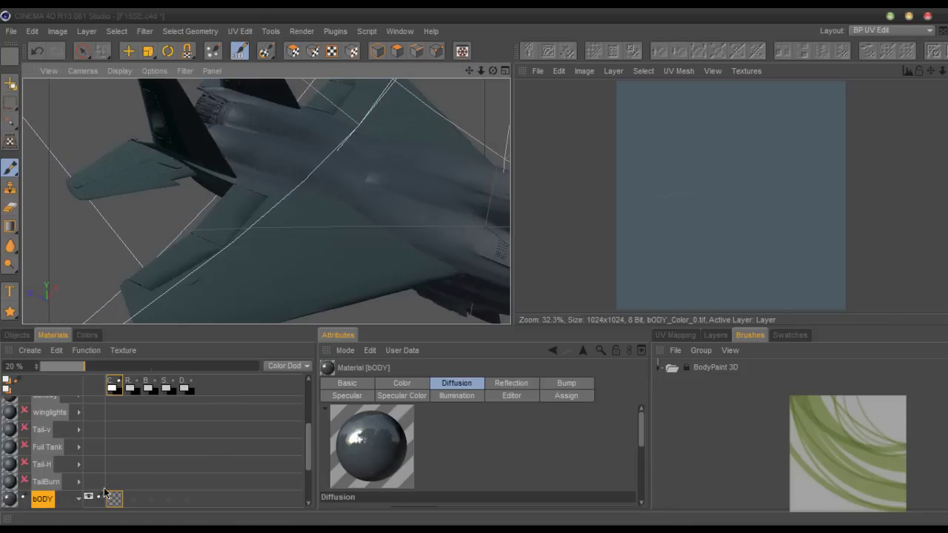
pyautogui.doubleClick(9, 500)
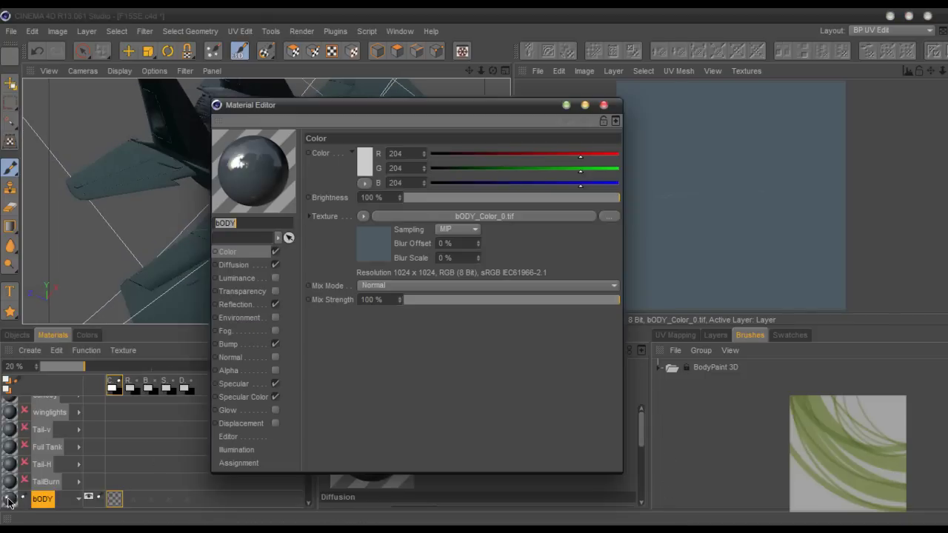
pyautogui.click(603, 105)
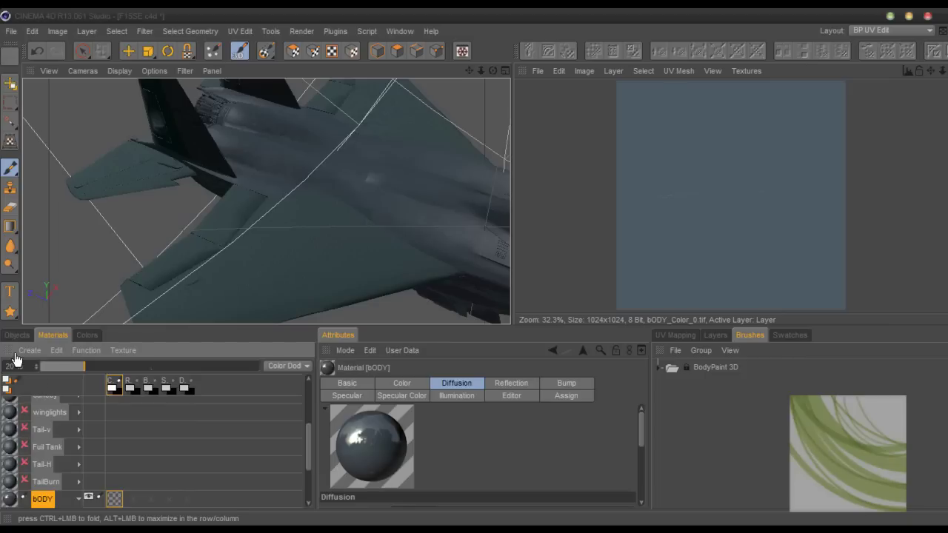
# Dock the Materials manager alongside Attributes and activate the upper diffusion texture layer of the bODY material.
pyautogui.moveTo(348, 335); pyautogui.dragTo(425, 414)
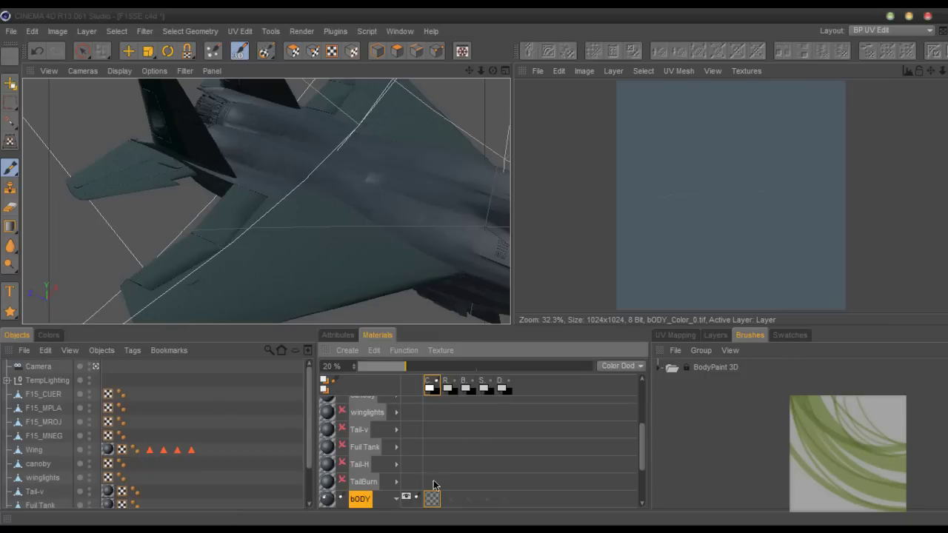
pyautogui.scroll(-4, 626, 448)
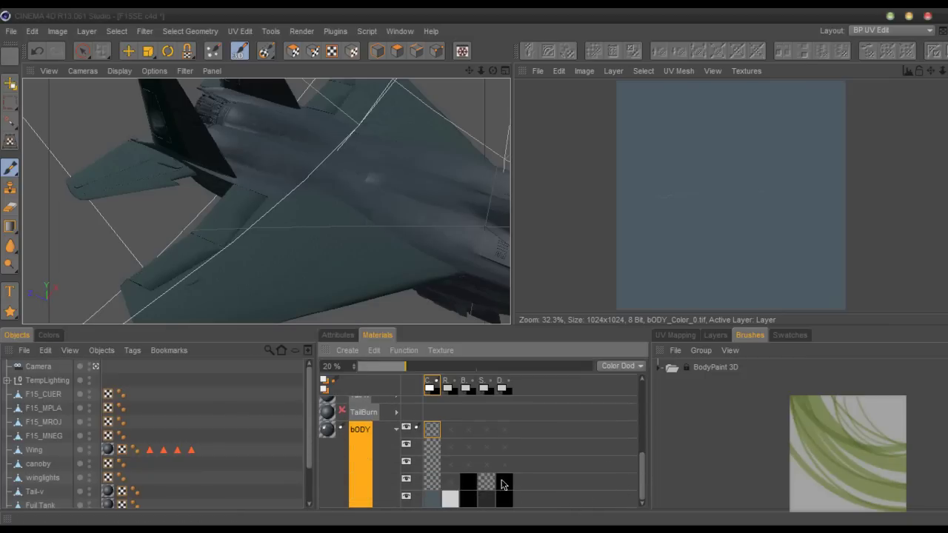
pyautogui.click(504, 483)
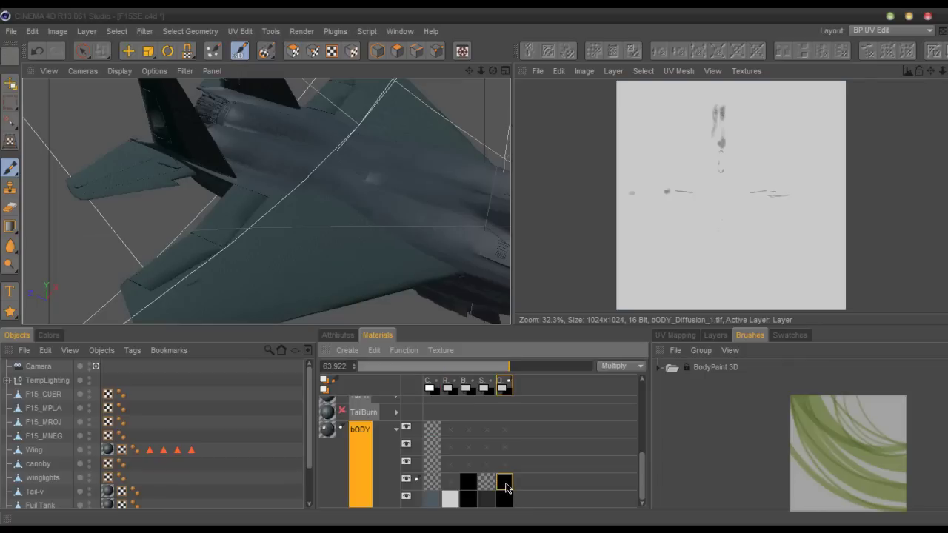
# Switch the visibility of the two diffusion texture layers off and on to compare them, and make Background the active layer.
pyautogui.click(715, 335)
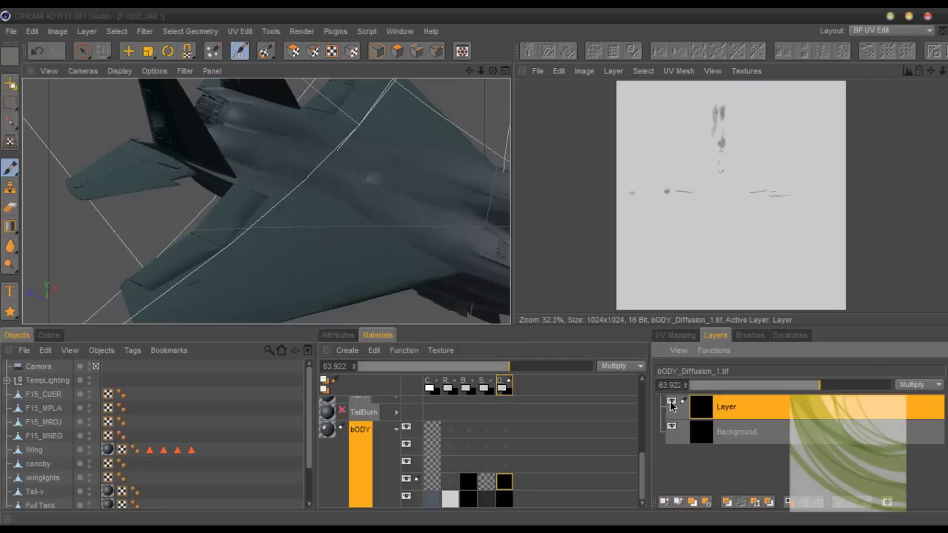
pyautogui.click(671, 404)
pyautogui.click(671, 426)
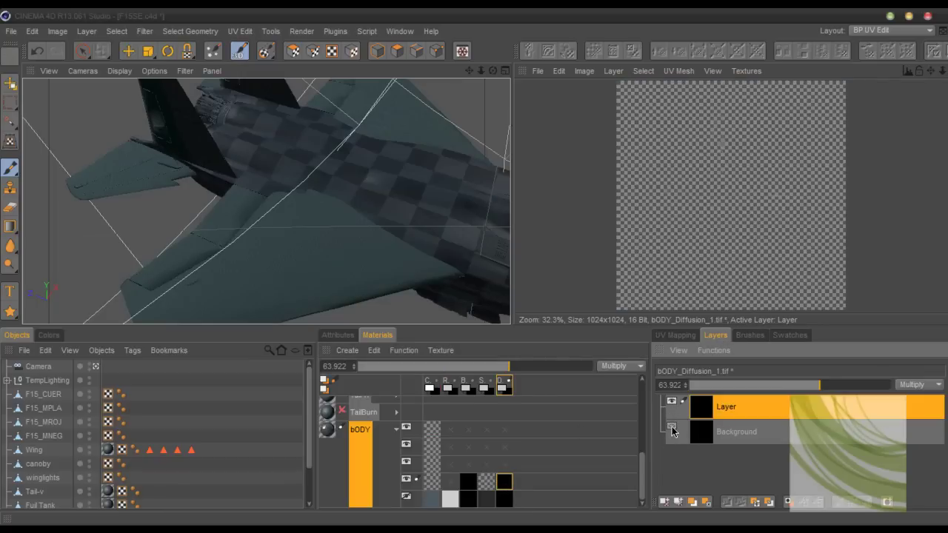
pyautogui.click(671, 425)
pyautogui.click(723, 436)
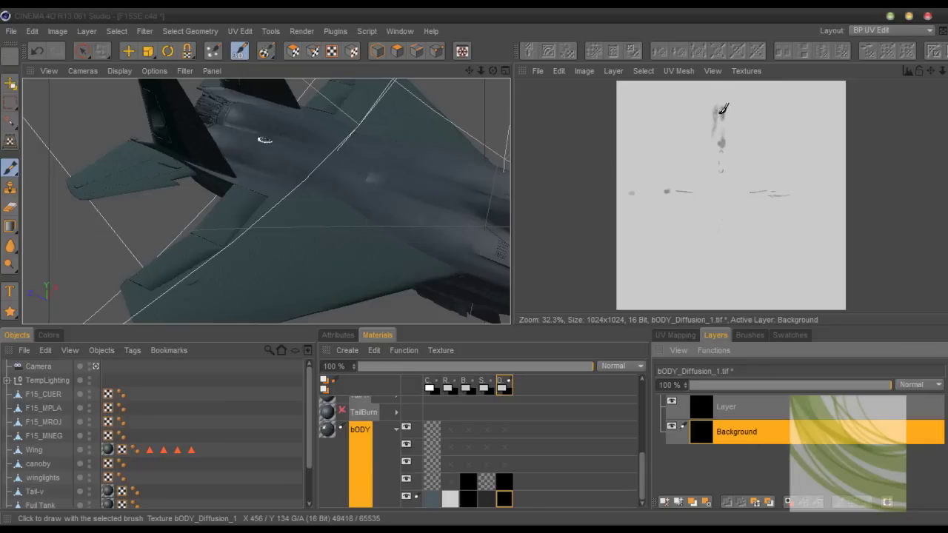
# Test the Background layer's opacity by lowering it to 0% and returning it to 100%.
pyautogui.scroll(3, 727, 113)
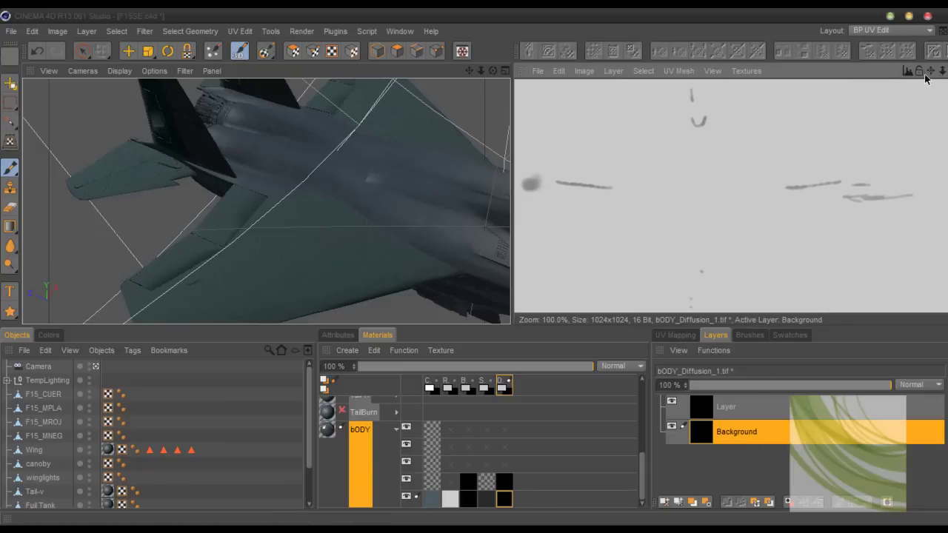
pyautogui.moveTo(930, 70)
pyautogui.mouseDown()
pyautogui.moveTo(934, 112)
pyautogui.moveTo(818, 152)
pyautogui.mouseUp()
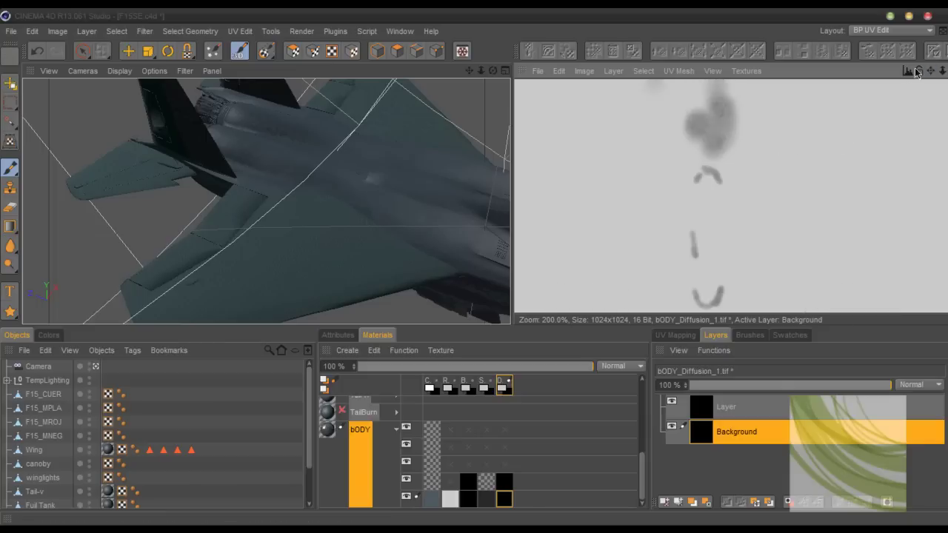
pyautogui.moveTo(931, 71); pyautogui.dragTo(931, 111)
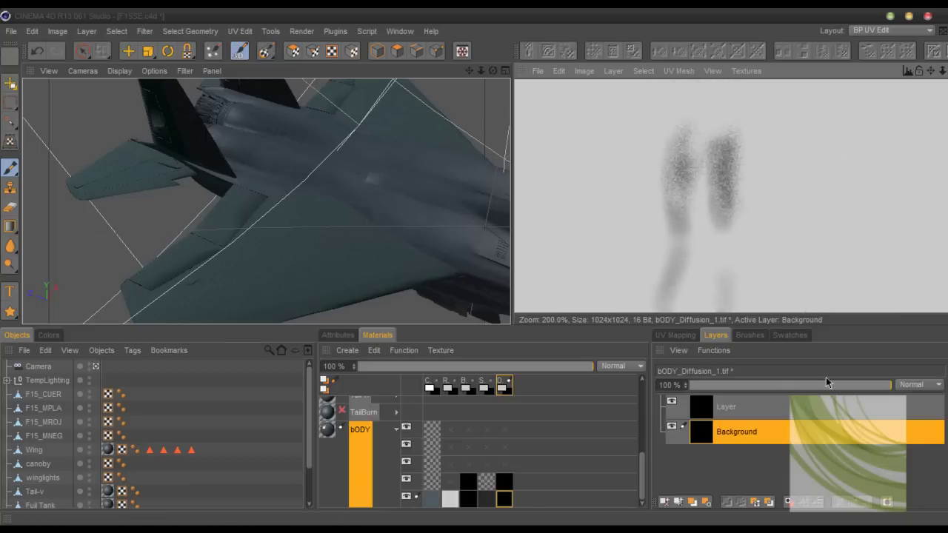
pyautogui.moveTo(882, 385); pyautogui.dragTo(687, 385)
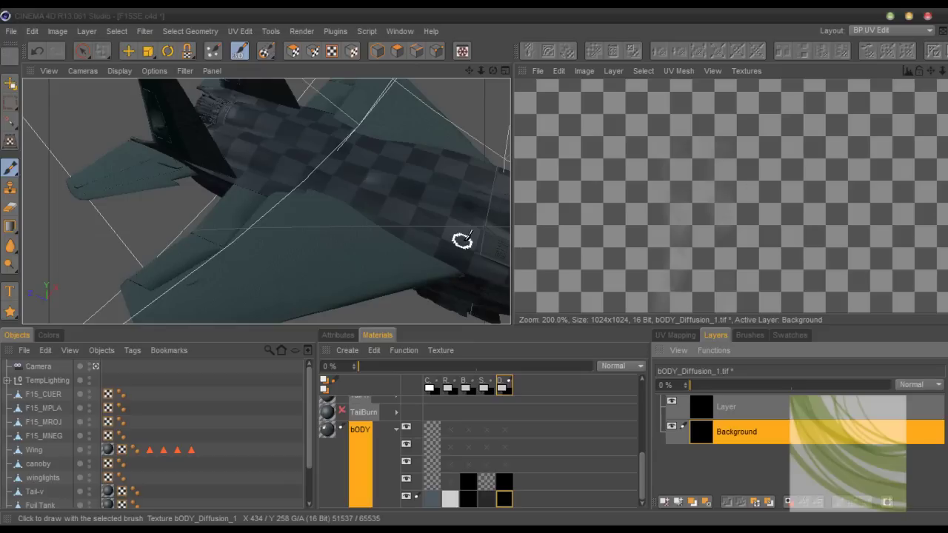
pyautogui.moveTo(752, 385); pyautogui.dragTo(892, 385)
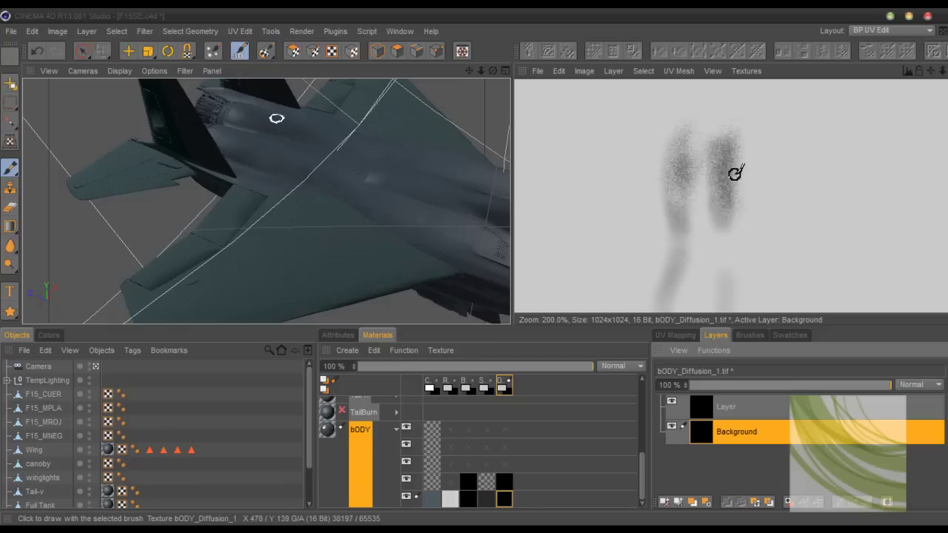
# Activate the Eraser with 13% pressure and a brush size of 30.
pyautogui.click(10, 209)
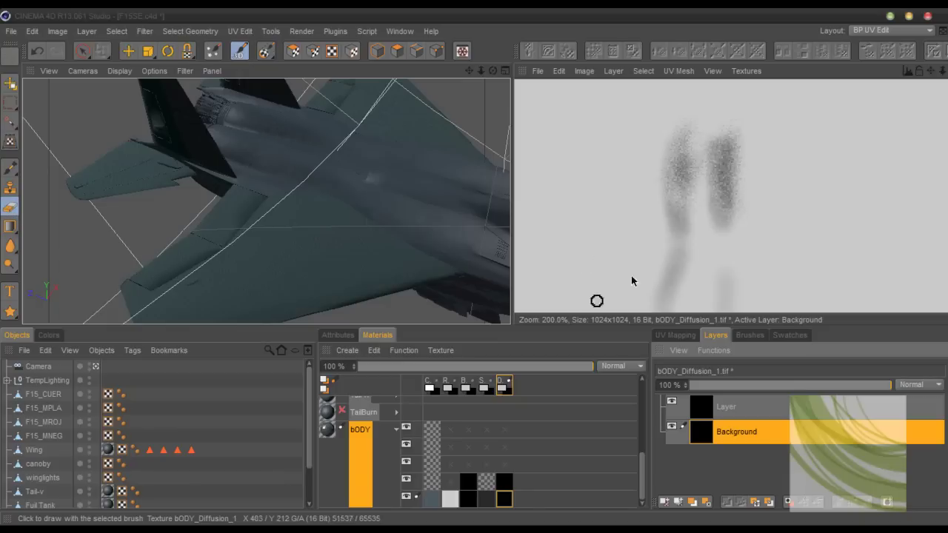
pyautogui.click(336, 336)
pyautogui.moveTo(628, 445)
pyautogui.mouseDown()
pyautogui.moveTo(619, 469)
pyautogui.moveTo(437, 457)
pyautogui.mouseUp()
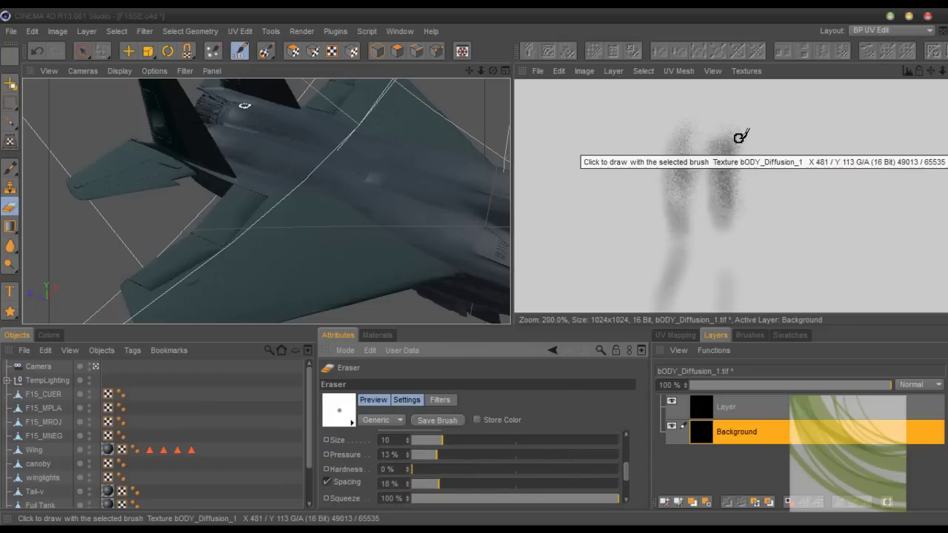
pyautogui.moveTo(740, 138); pyautogui.dragTo(765, 173, button='middle')
# Load the Chalk brush for the Eraser from the Standard Tools in the BodyPaint Presets.
pyautogui.click(750, 335)
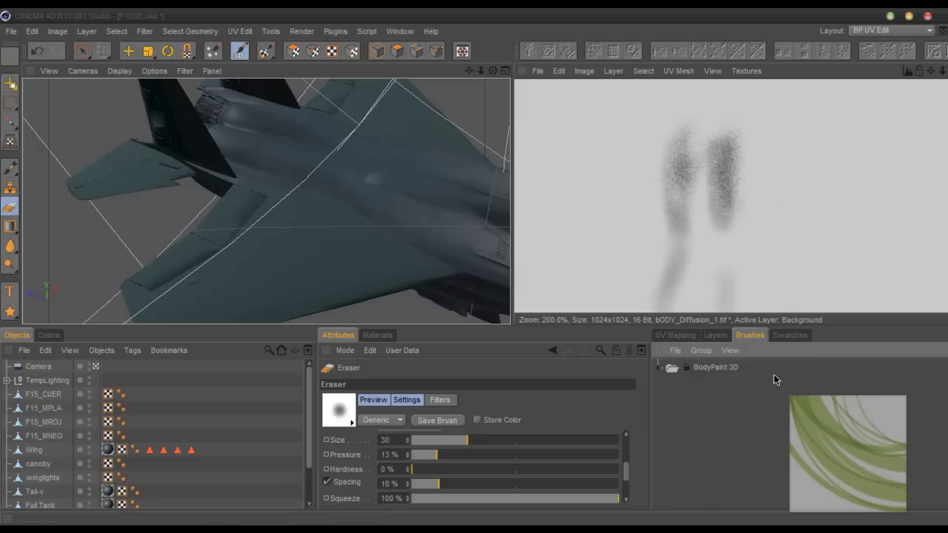
pyautogui.click(659, 367)
pyautogui.click(670, 385)
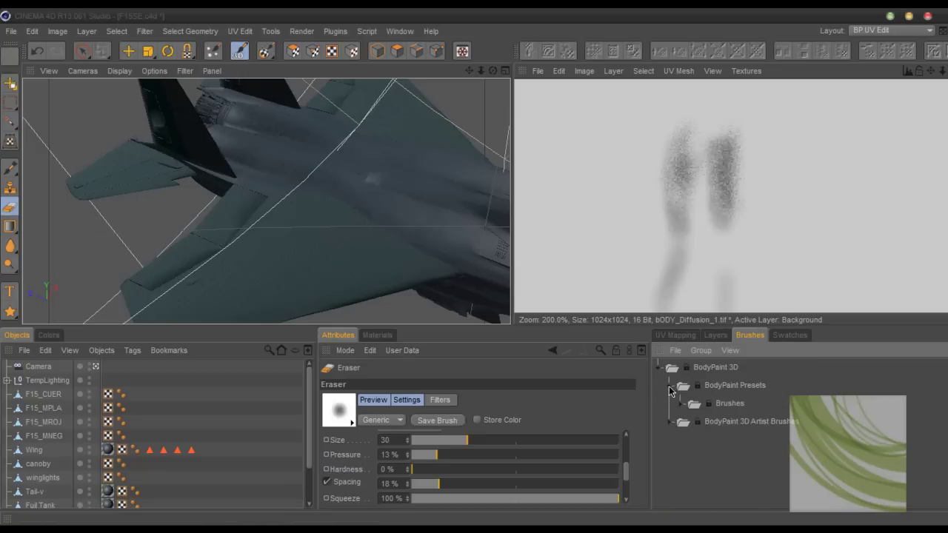
pyautogui.click(681, 404)
pyautogui.click(693, 422)
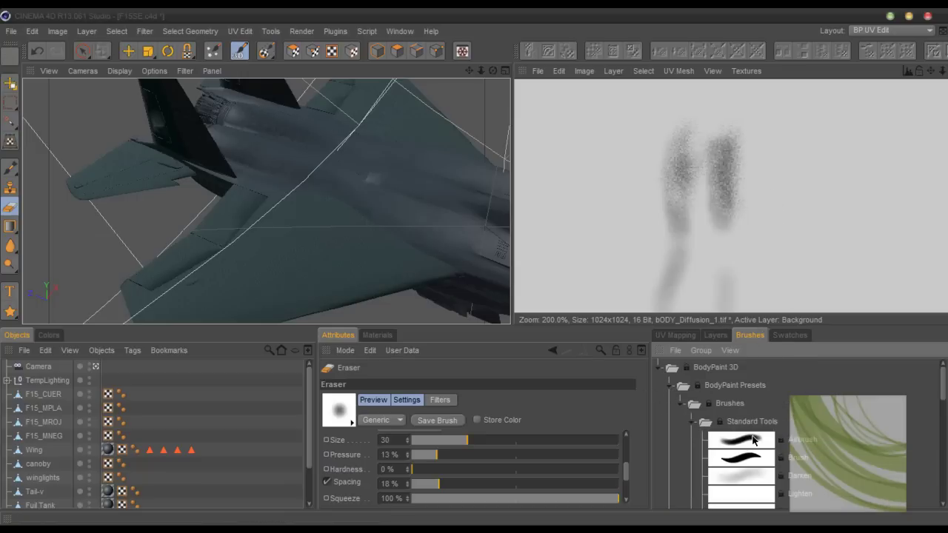
pyautogui.scroll(-3, 753, 415)
pyautogui.click(752, 456)
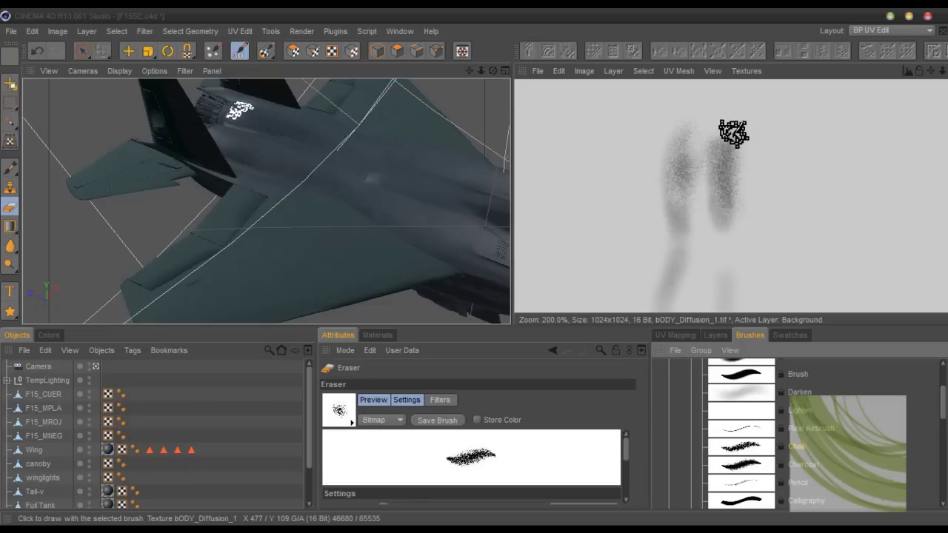
# Try erasing over the darker right smudge on the diffusion texture with the Chalk brush, undoing both strokes.
pyautogui.moveTo(731, 133); pyautogui.dragTo(731, 177)
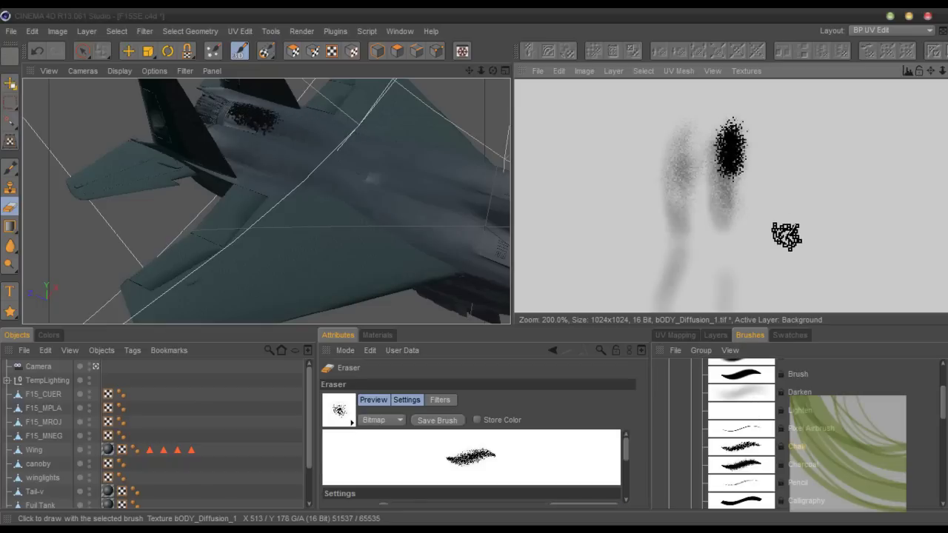
pyautogui.hotkey('ctrl', 'z')
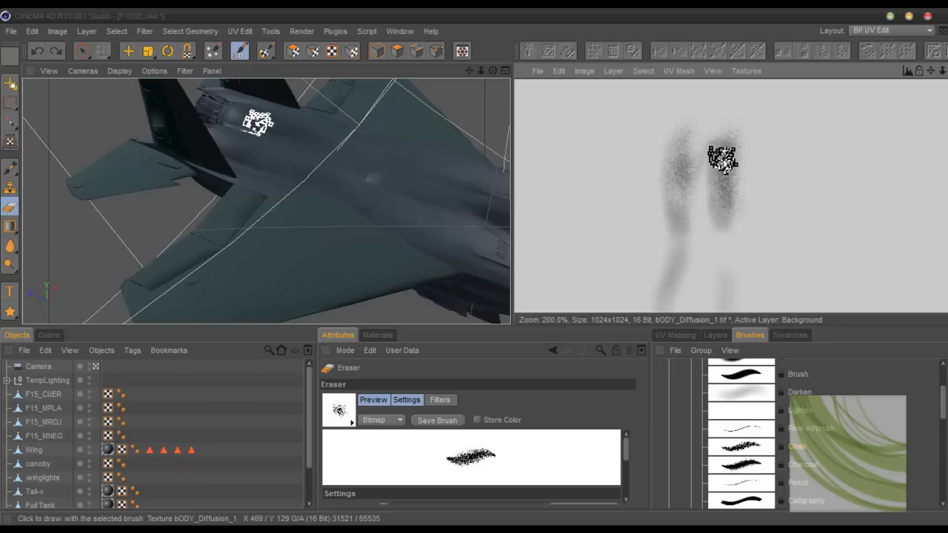
pyautogui.moveTo(722, 159); pyautogui.dragTo(728, 169)
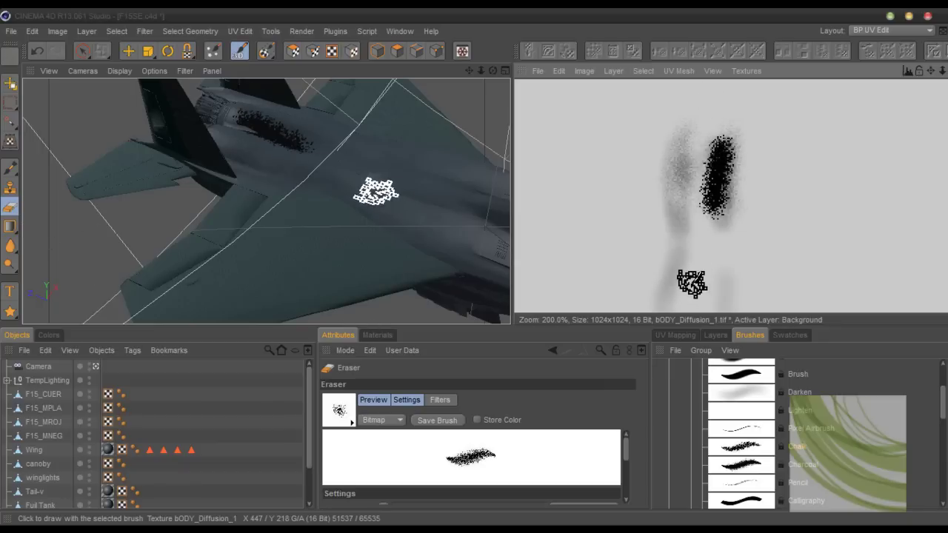
pyautogui.hotkey('ctrl', 'z')
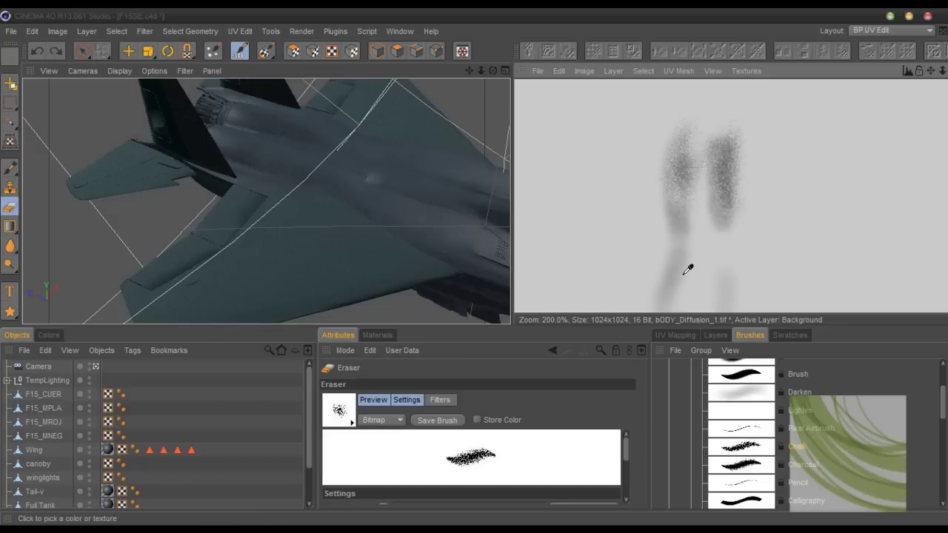
# Set the Chalk eraser's pressure to 12% and try a stroke over the darker right smudge, undoing it.
pyautogui.click(714, 335)
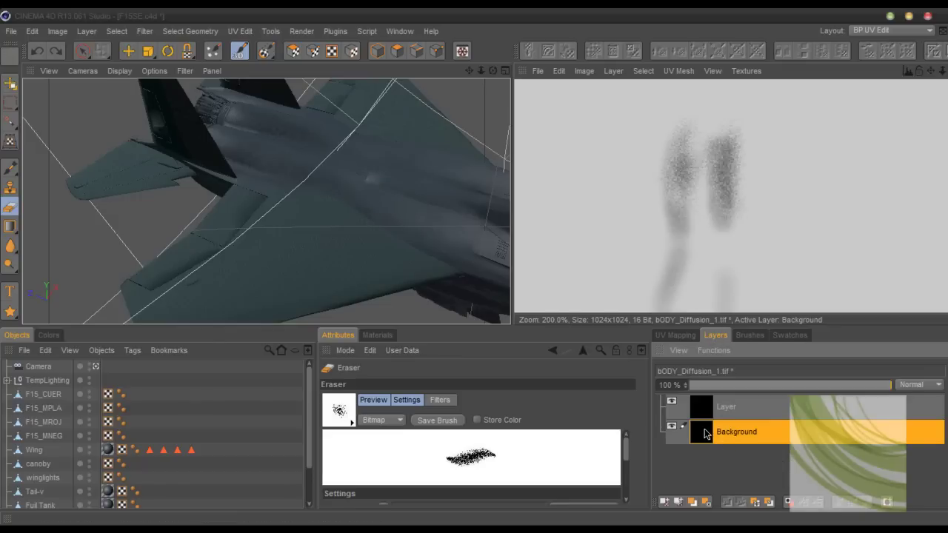
pyautogui.moveTo(469, 70); pyautogui.dragTo(430, 89)
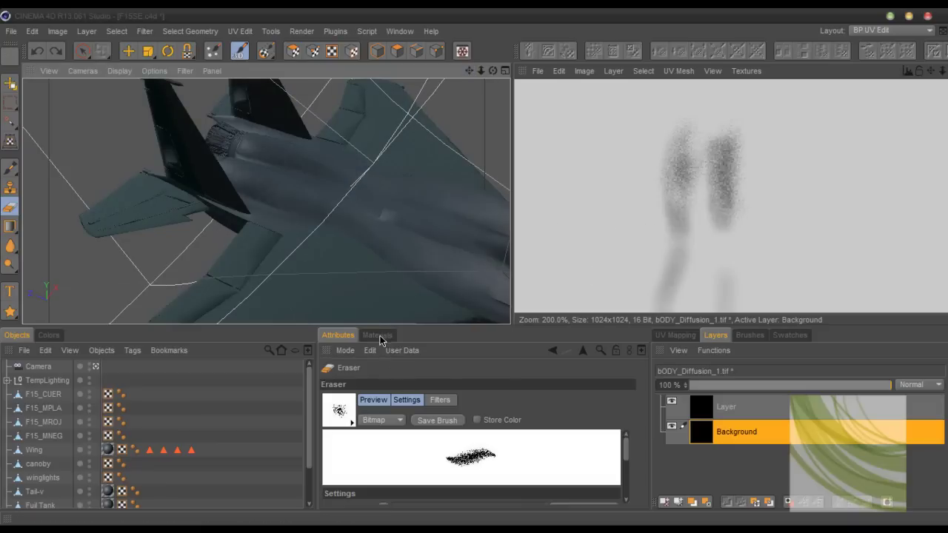
pyautogui.moveTo(626, 448); pyautogui.dragTo(627, 474)
pyautogui.moveTo(539, 472); pyautogui.dragTo(438, 477)
pyautogui.moveTo(719, 152)
pyautogui.mouseDown()
pyautogui.moveTo(716, 185)
pyautogui.moveTo(720, 170)
pyautogui.moveTo(741, 169)
pyautogui.mouseUp()
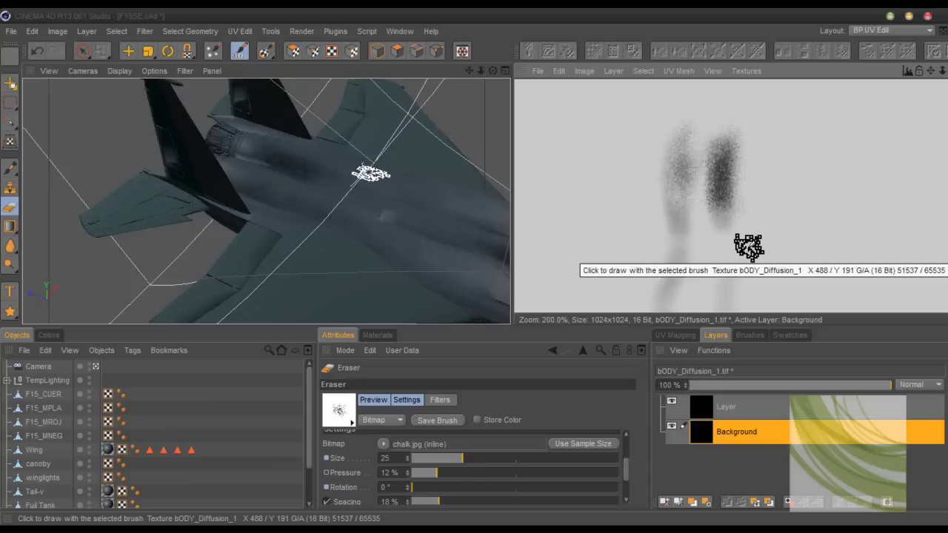
pyautogui.hotkey('ctrl', 'z')
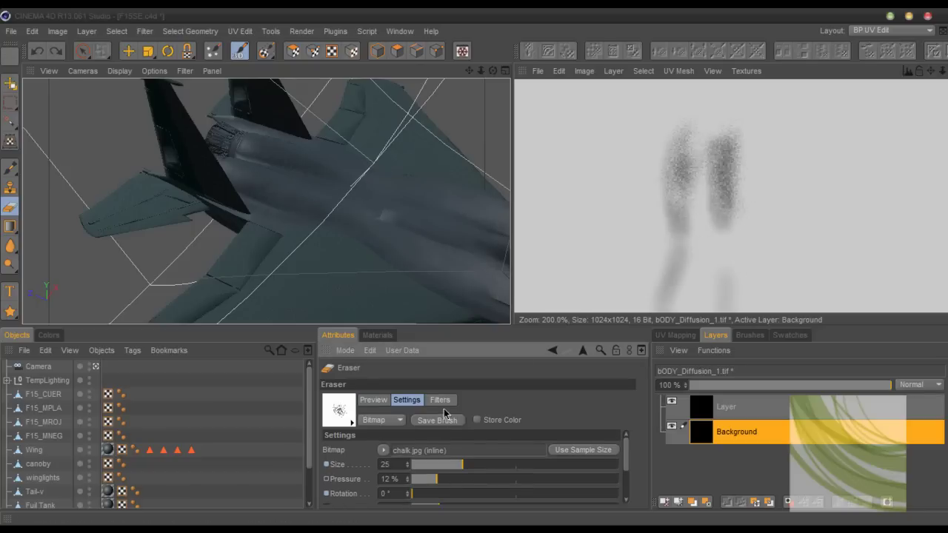
# Choose Dodge - Highlights as the eraser's filter and set its pressure to 6%.
pyautogui.click(454, 401)
pyautogui.click(431, 449)
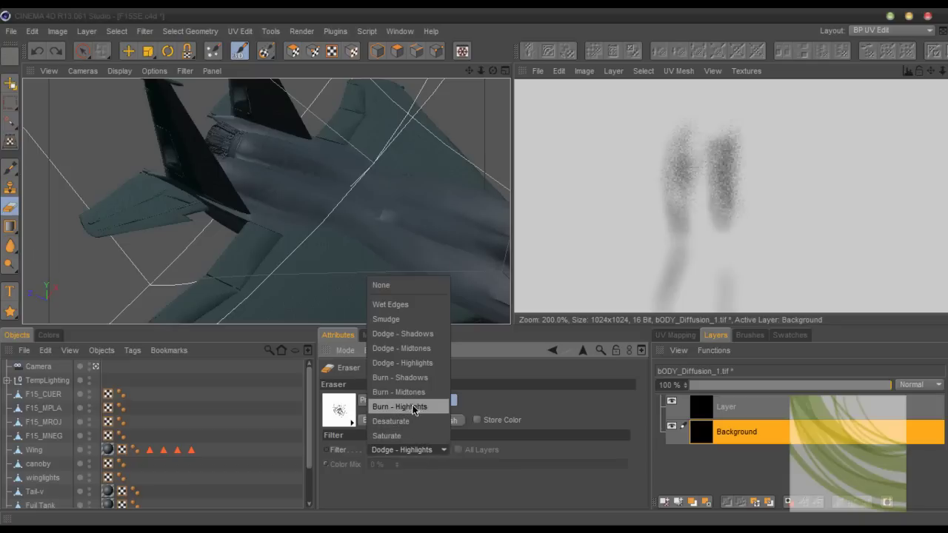
pyautogui.click(408, 364)
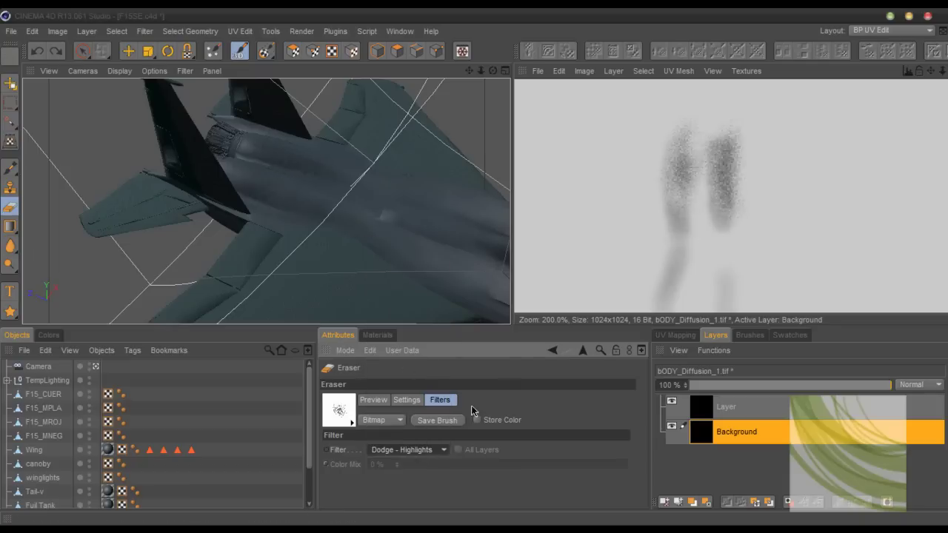
pyautogui.click(407, 400)
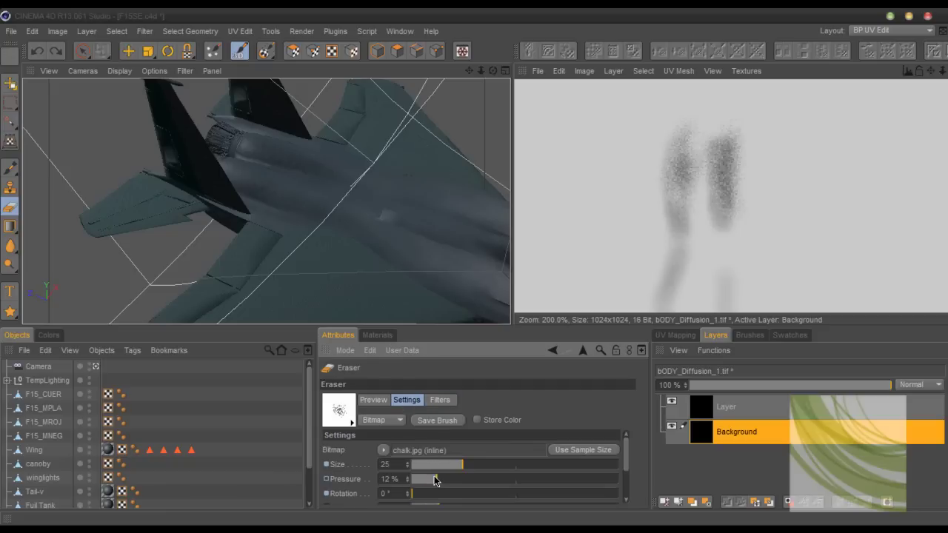
pyautogui.click(429, 480)
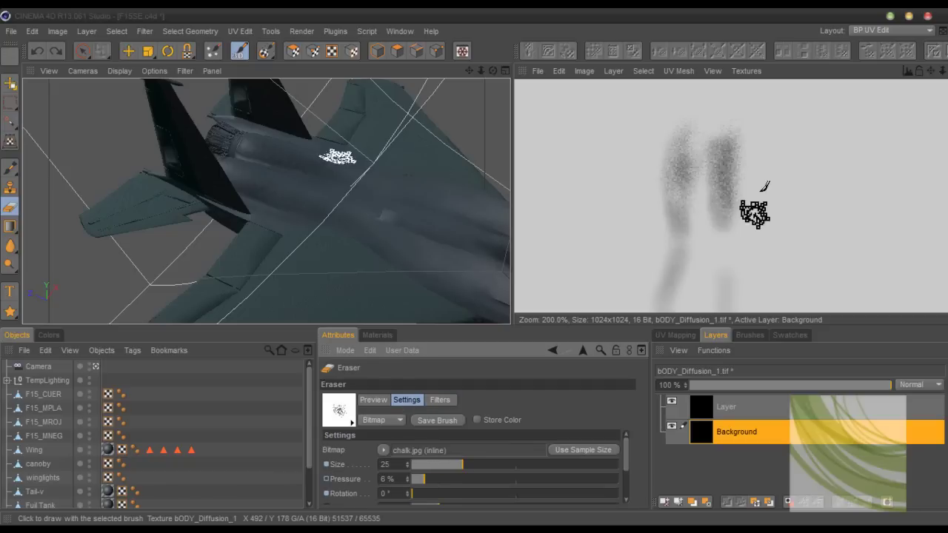
# Lighten the two dark smudges near the upper middle of the body's diffusion texture with the 6% Chalk eraser.
pyautogui.moveTo(730, 158)
pyautogui.mouseDown()
pyautogui.moveTo(747, 135)
pyautogui.moveTo(731, 207)
pyautogui.moveTo(718, 188)
pyautogui.moveTo(714, 198)
pyautogui.moveTo(727, 197)
pyautogui.moveTo(700, 155)
pyautogui.moveTo(685, 176)
pyautogui.moveTo(682, 132)
pyautogui.moveTo(665, 200)
pyautogui.moveTo(689, 192)
pyautogui.mouseUp()
pyautogui.moveTo(711, 143)
pyautogui.mouseDown()
pyautogui.moveTo(740, 169)
pyautogui.moveTo(673, 175)
pyautogui.mouseUp()
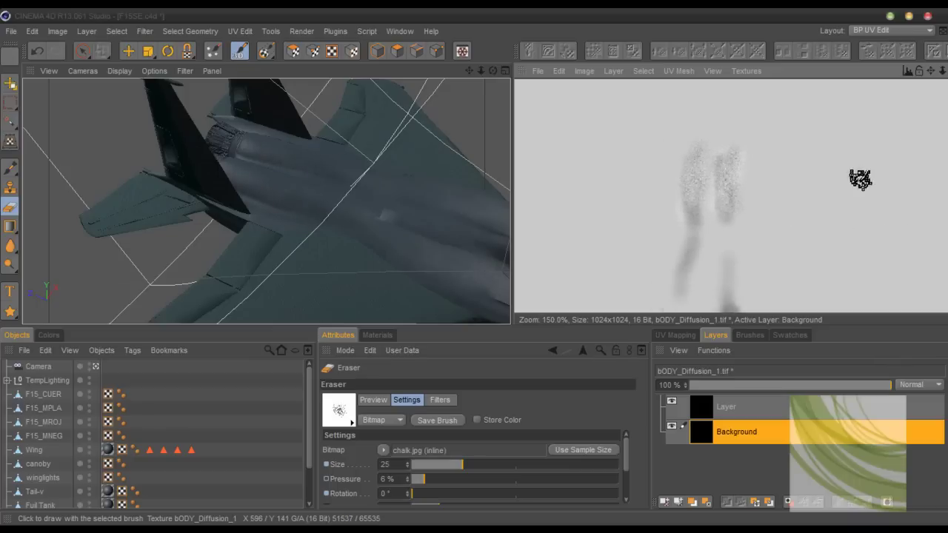
pyautogui.moveTo(931, 71); pyautogui.dragTo(516, 272)
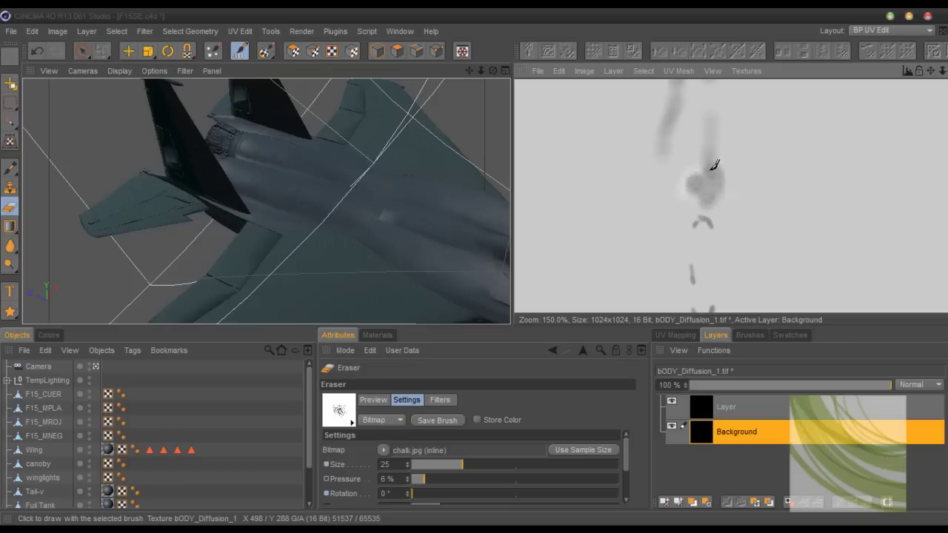
pyautogui.scroll(-2, 696, 179)
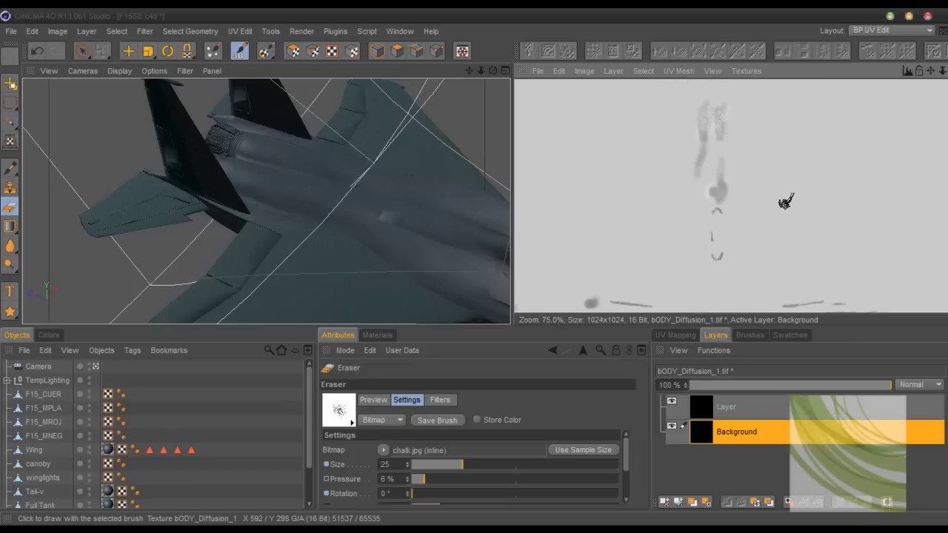
# Render the rear fuselage in the Picture Viewer to check the softened smudges, stopping the render and closing the viewer.
pyautogui.hotkey('shift', 'r')
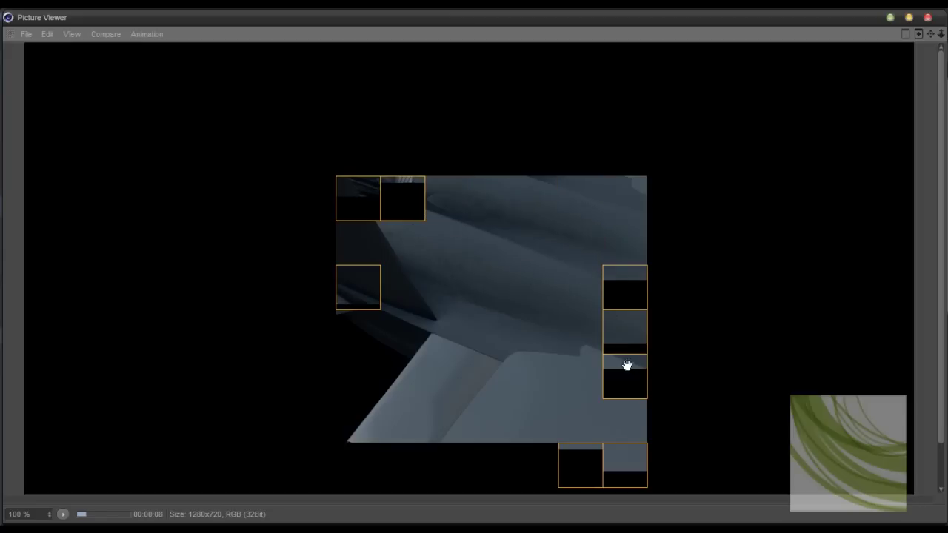
pyautogui.moveTo(466, 257); pyautogui.dragTo(469, 294)
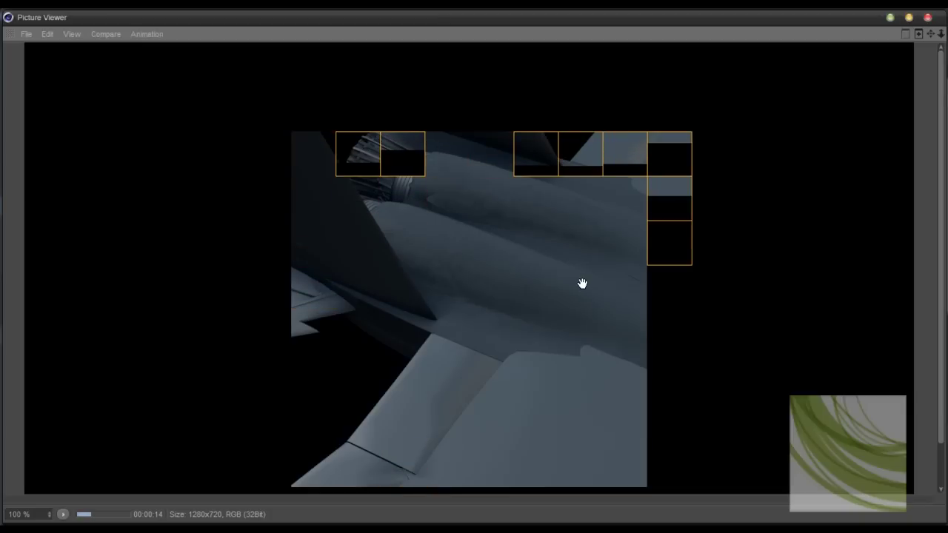
pyautogui.click(927, 17)
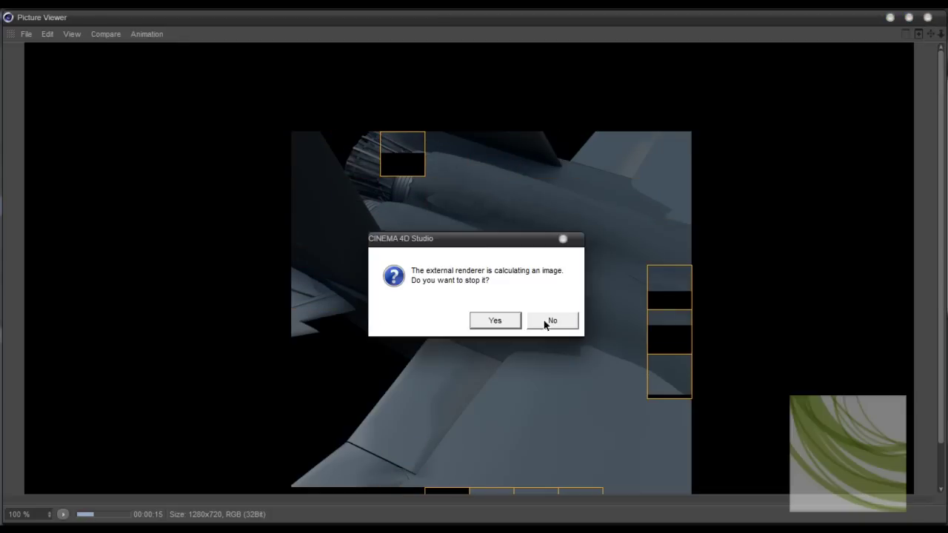
pyautogui.click(511, 326)
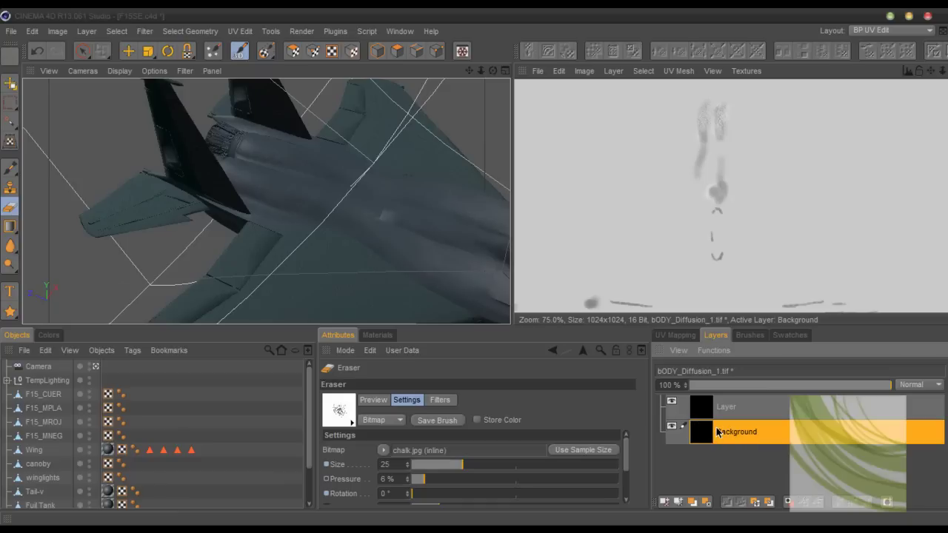
# Collapse the bODY material's layers and enable the Wing material for 3D painting.
pyautogui.click(378, 334)
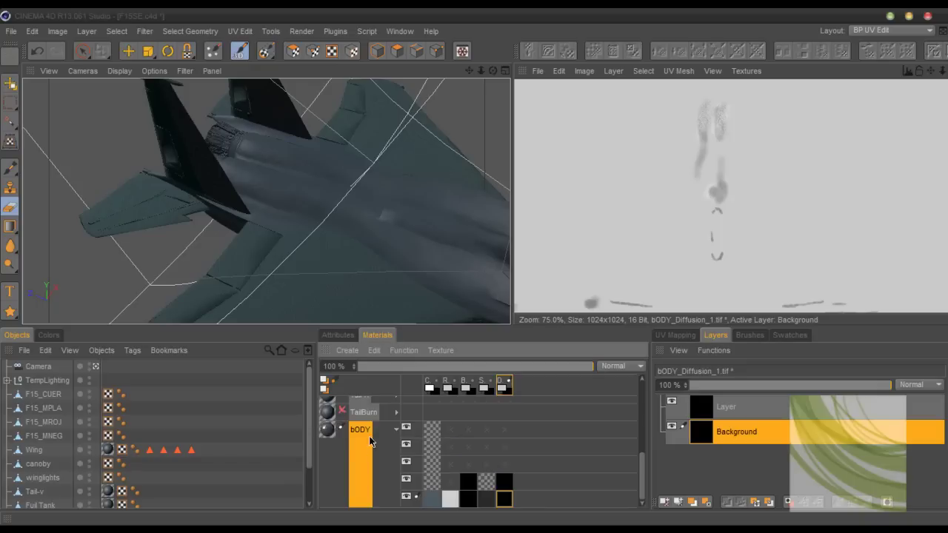
pyautogui.click(395, 430)
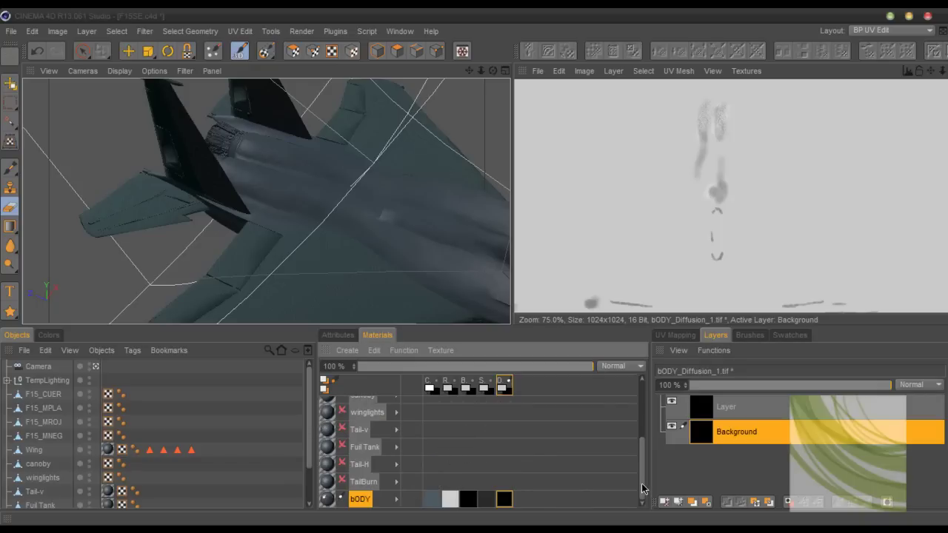
pyautogui.moveTo(641, 485)
pyautogui.mouseDown()
pyautogui.moveTo(641, 455)
pyautogui.moveTo(640, 493)
pyautogui.mouseUp()
pyautogui.moveTo(642, 483); pyautogui.dragTo(634, 436)
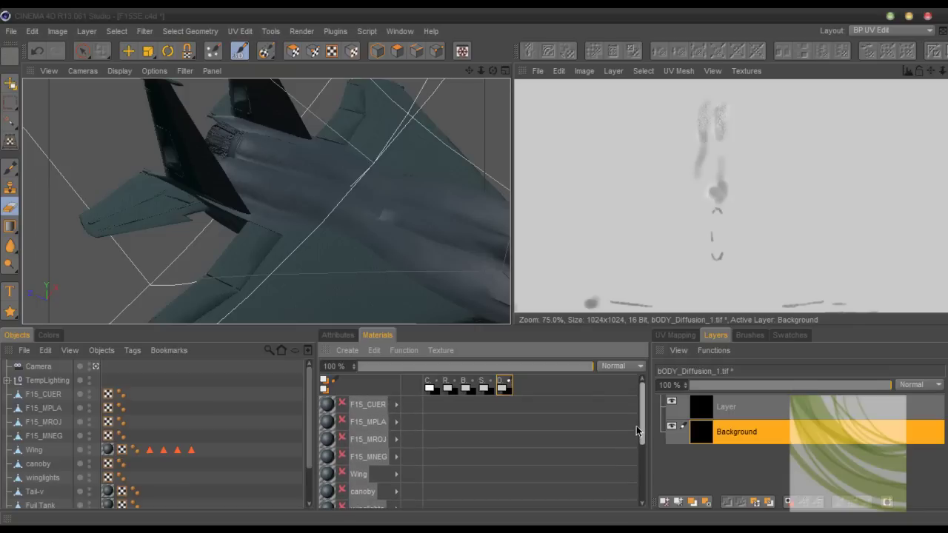
pyautogui.scroll(-1, 636, 425)
pyautogui.click(341, 472)
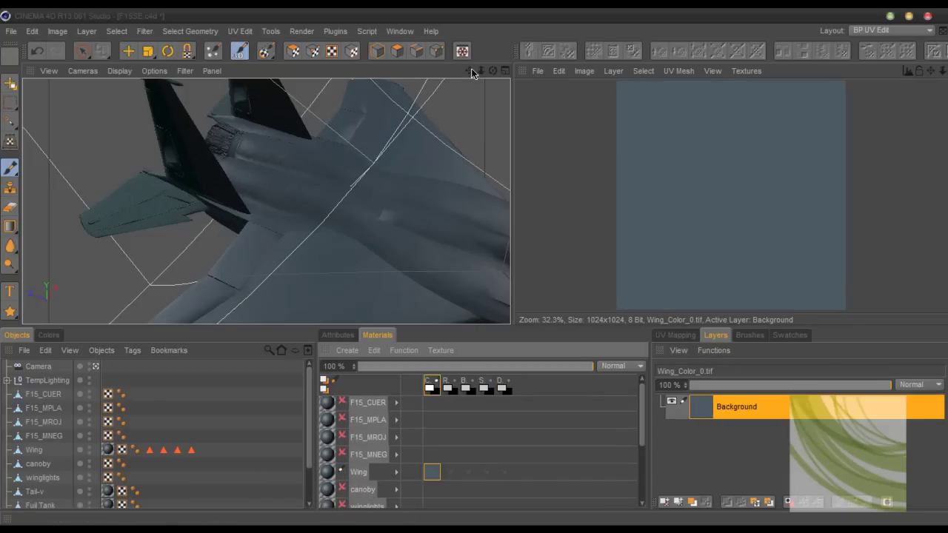
# Show the UV mesh over the wing's color texture.
pyautogui.moveTo(471, 73); pyautogui.dragTo(528, 91)
pyautogui.click(678, 70)
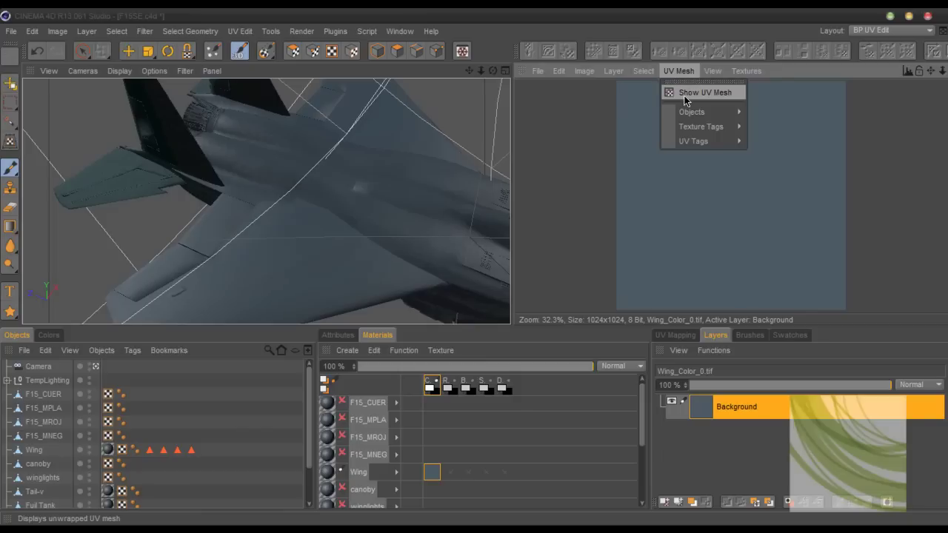
pyautogui.click(685, 96)
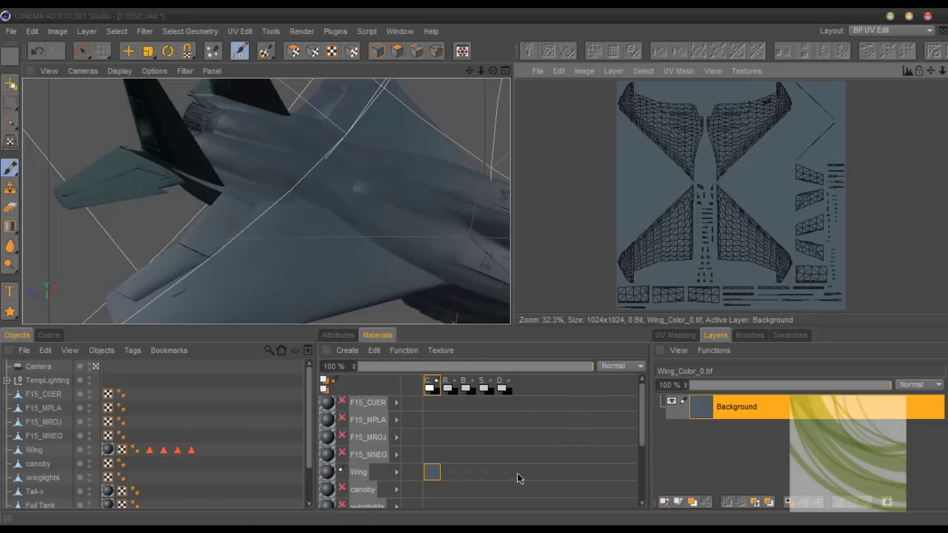
pyautogui.rightClick(429, 474)
pyautogui.moveTo(522, 281)
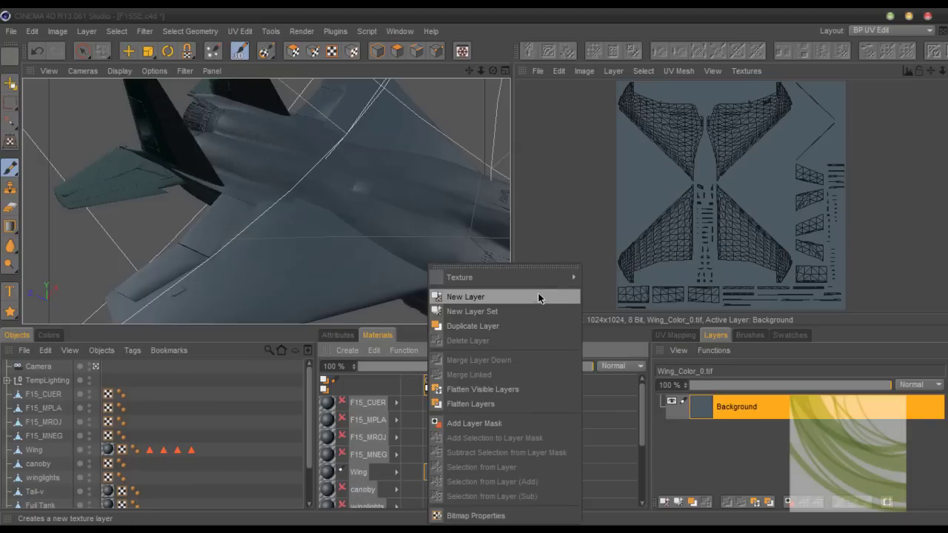
pyautogui.click(324, 475)
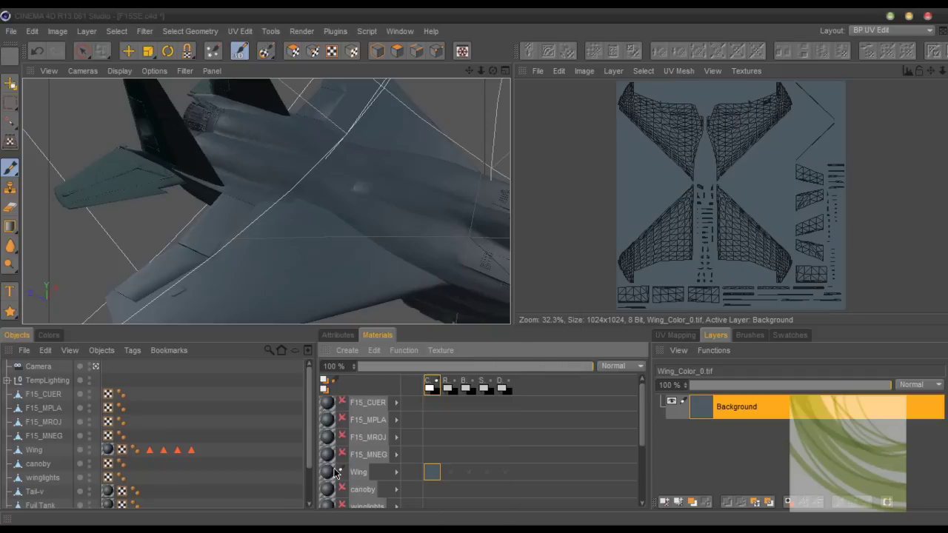
# Add a Diffusion channel texture to the Wing material: 1024 x 1024 pixels, Grayscale, 16 bit, filled with light grey RGB 230.
pyautogui.rightClick(332, 474)
pyautogui.moveTo(472, 219)
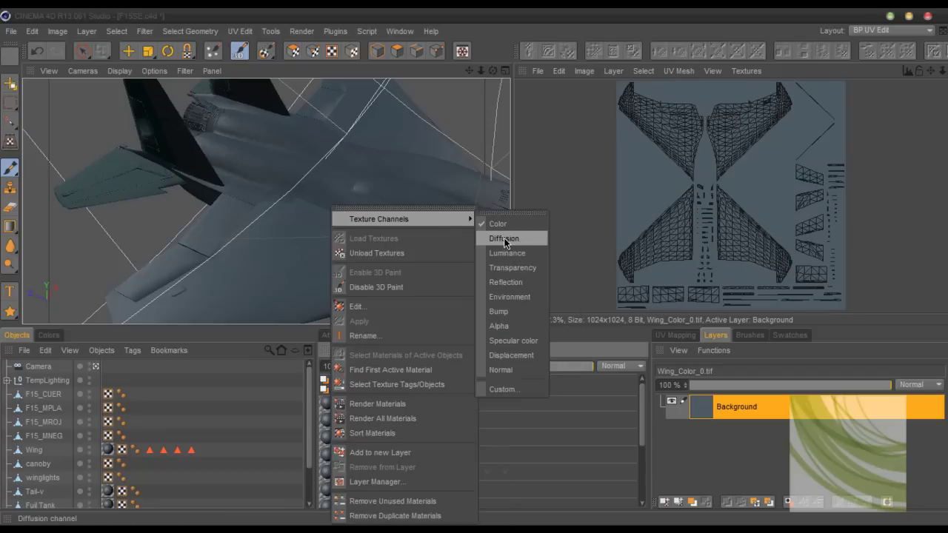
pyautogui.click(503, 237)
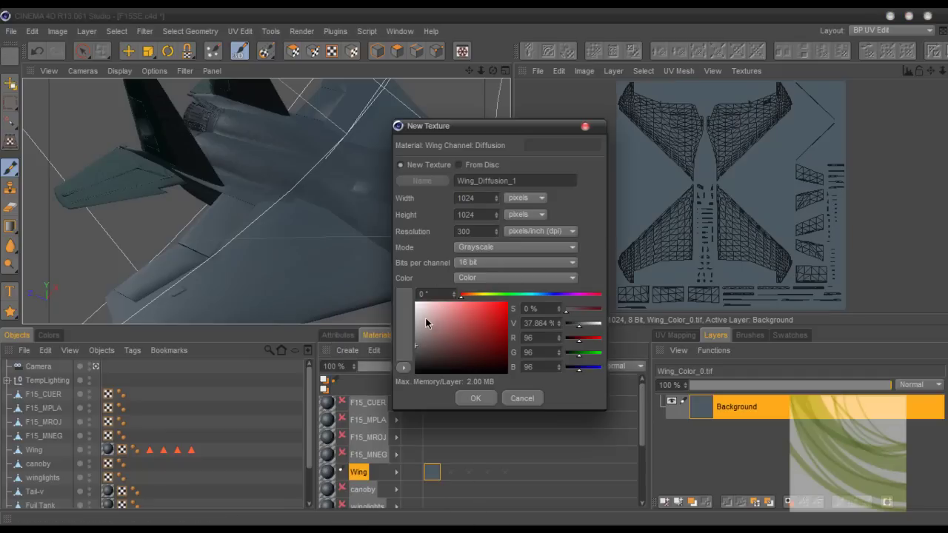
pyautogui.moveTo(426, 322); pyautogui.dragTo(381, 307)
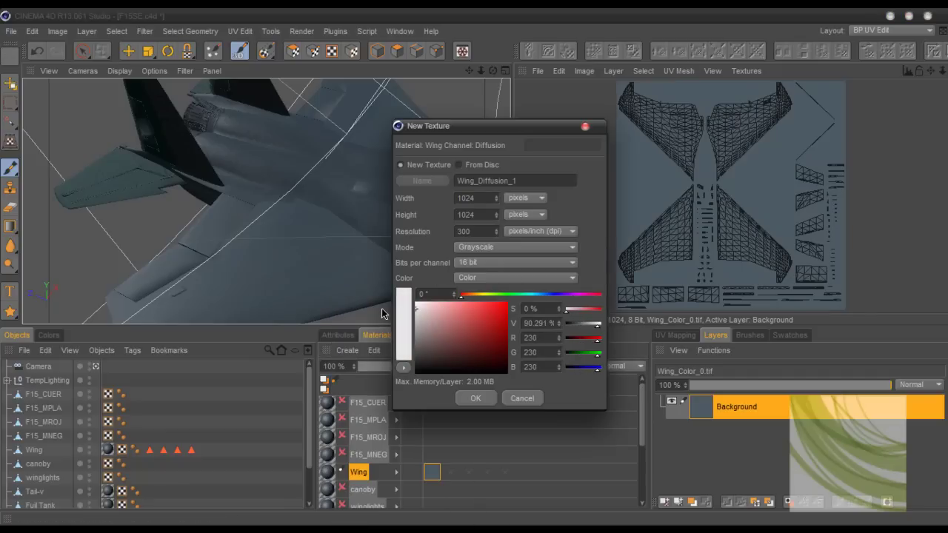
pyautogui.click(474, 399)
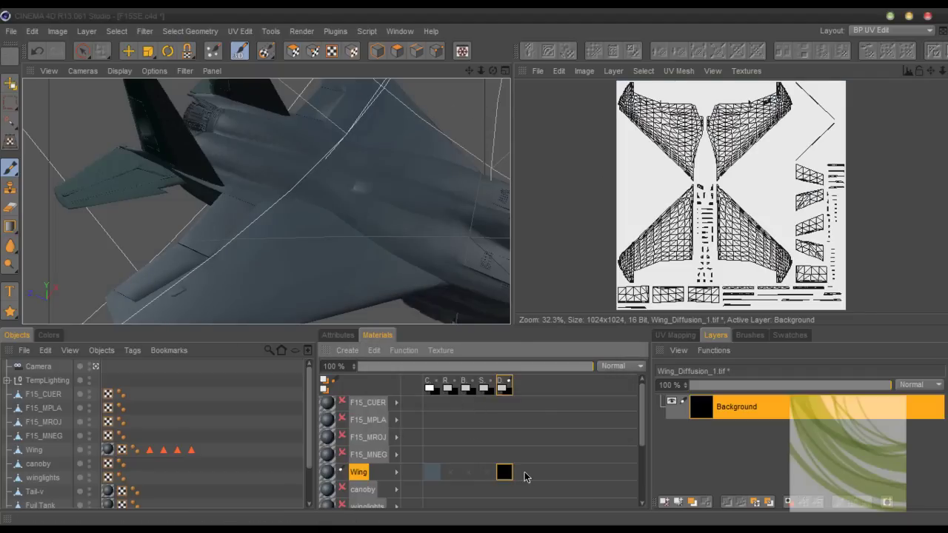
# Render the wing and fuselage close-up in the Picture Viewer to check the wing's diffusion, stopping the render and closing the viewer.
pyautogui.moveTo(429, 391); pyautogui.dragTo(433, 331)
pyautogui.hotkey('shift', 'r')
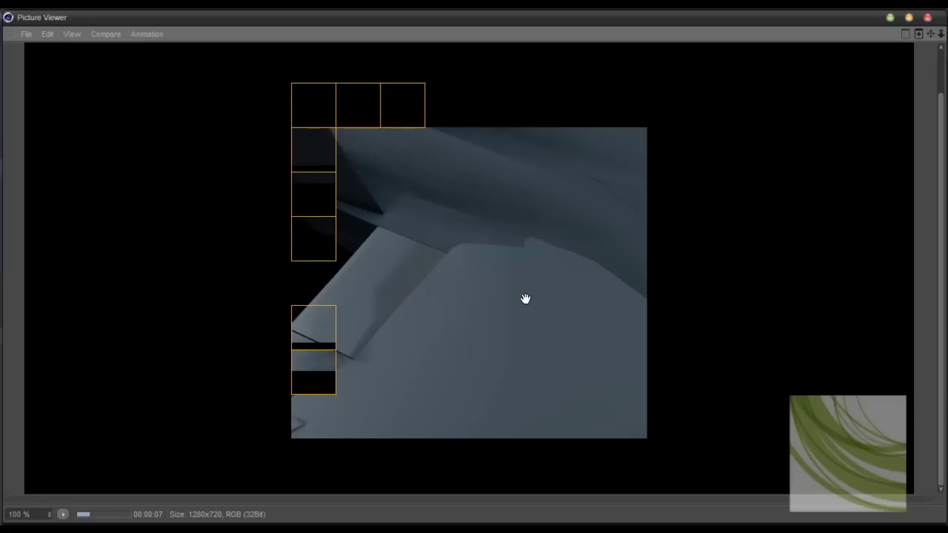
pyautogui.click(927, 17)
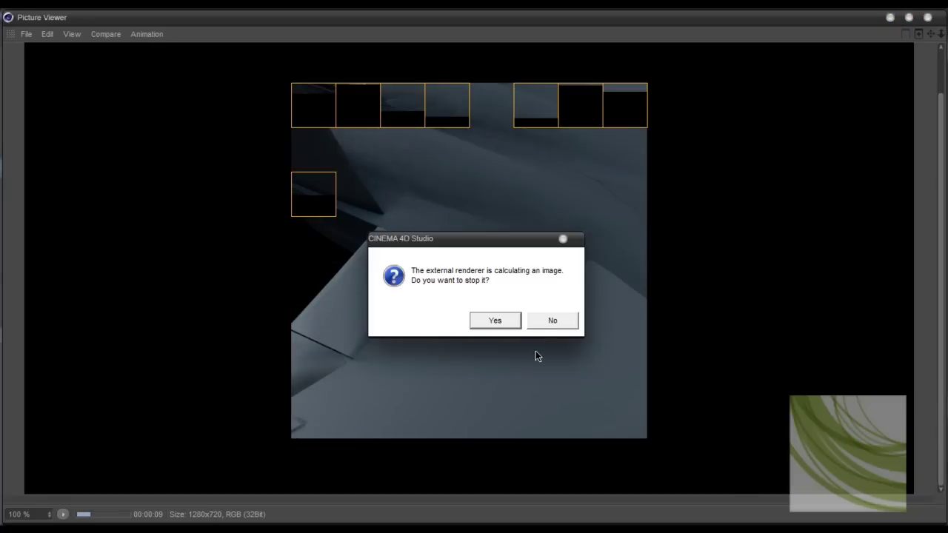
pyautogui.click(503, 321)
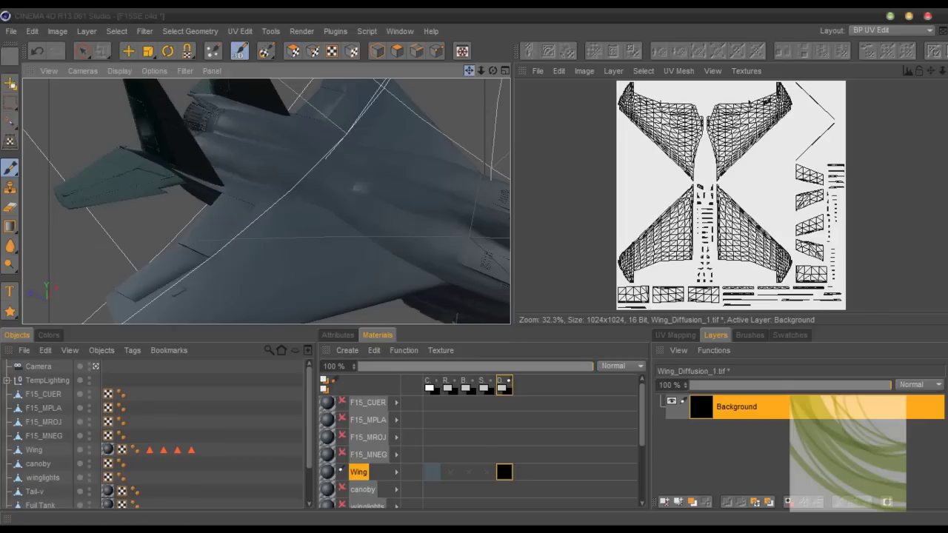
# Render a wider view of the jet to compare wing and body shading, stopping the render and closing the viewer.
pyautogui.moveTo(494, 70); pyautogui.dragTo(493, 103)
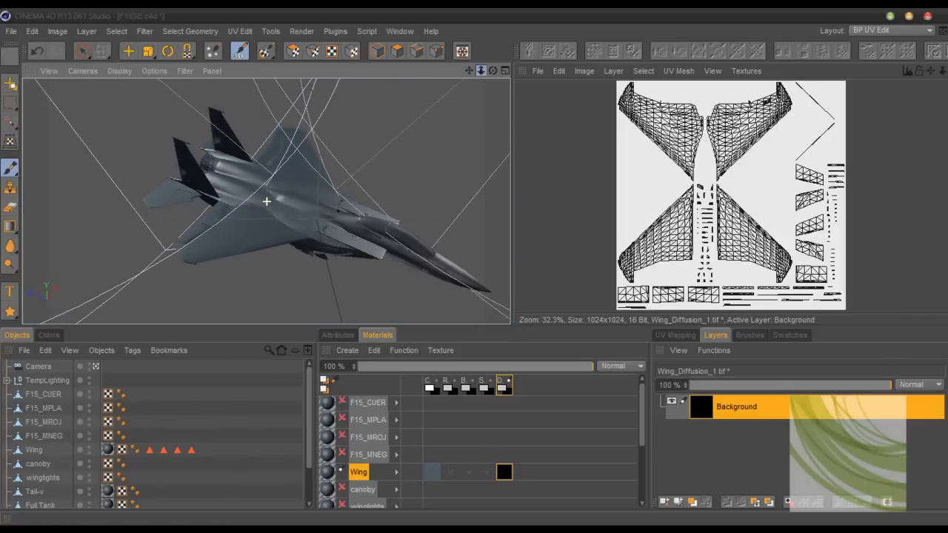
pyautogui.keyDown('alt'); pyautogui.moveTo(266, 201); pyautogui.dragTo(450, 143); pyautogui.keyUp('alt')
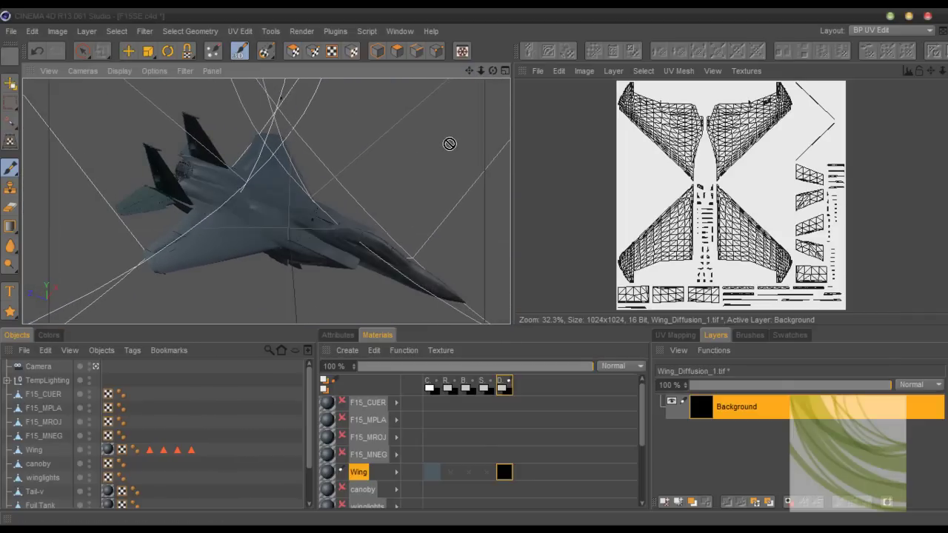
pyautogui.hotkey('shift', 'r')
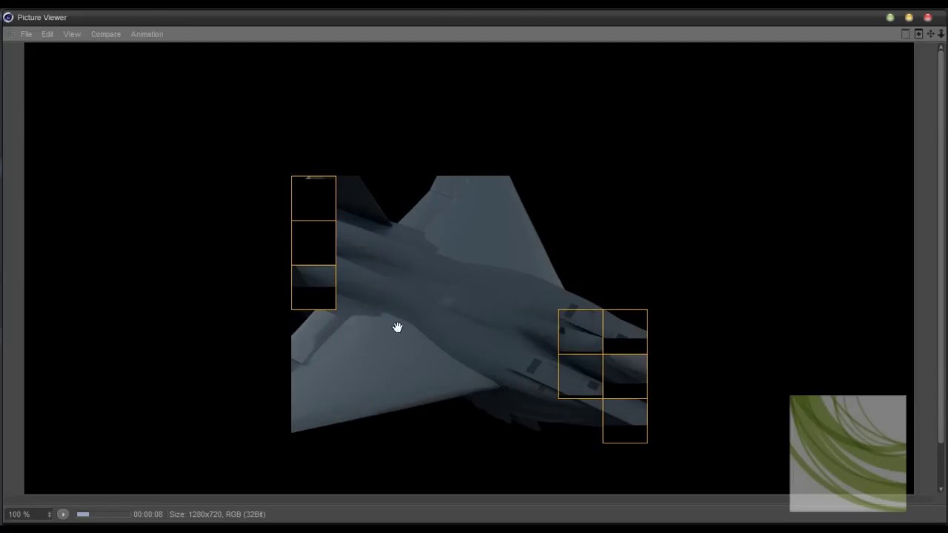
pyautogui.click(928, 19)
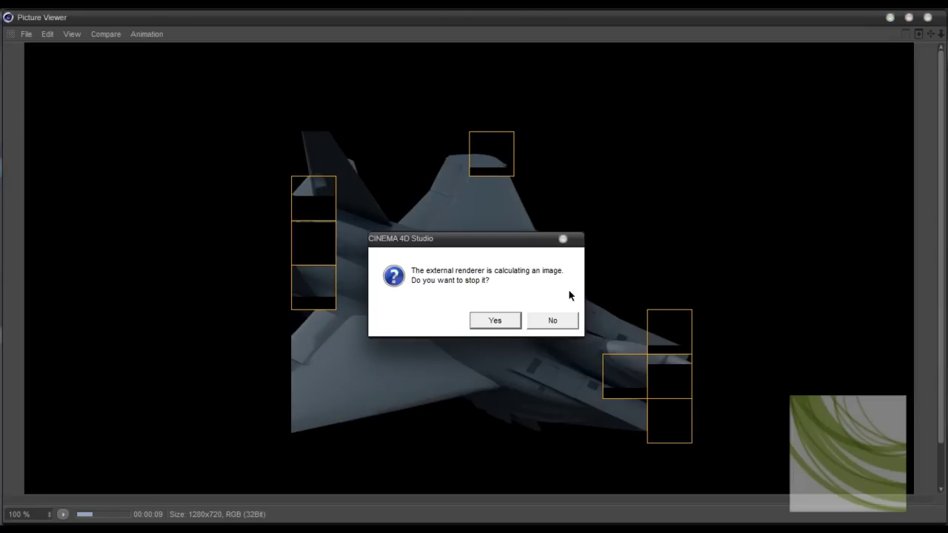
pyautogui.click(502, 320)
# Bring up the body's diffusion texture and select its upper layer to check the opacity and blend mode.
pyautogui.moveTo(643, 423); pyautogui.dragTo(636, 485)
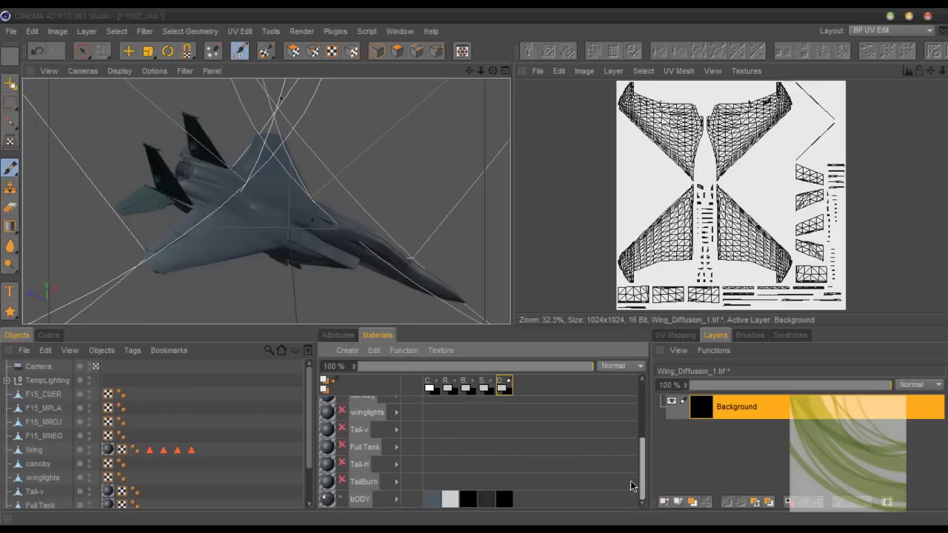
pyautogui.click(503, 504)
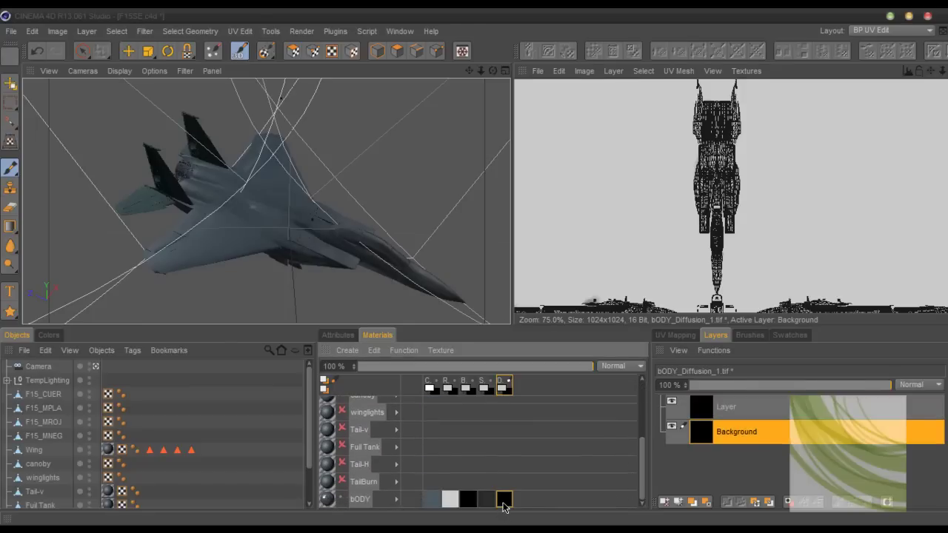
pyautogui.click(760, 411)
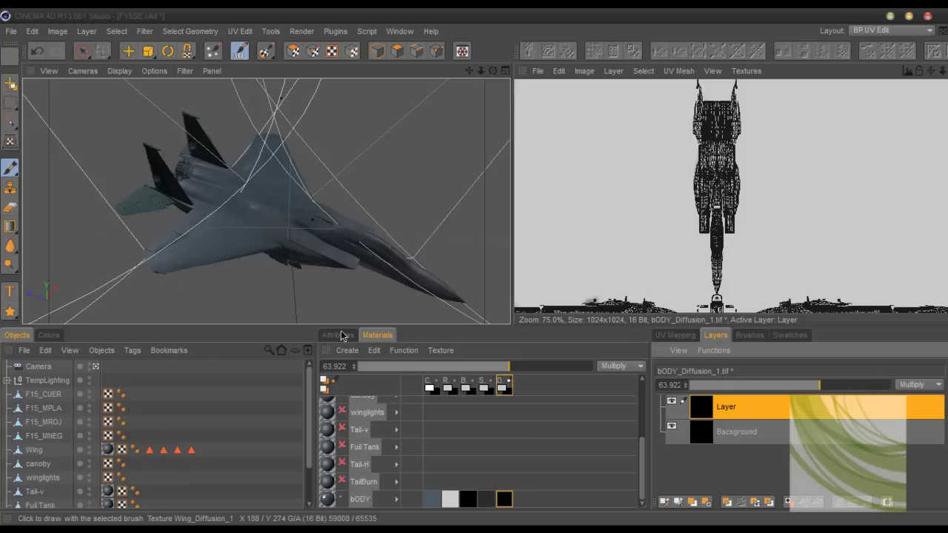
# Add a new layer to the Wing material's diffusion texture and expand the material's layers.
pyautogui.moveTo(642, 466); pyautogui.dragTo(642, 429)
pyautogui.click(358, 444)
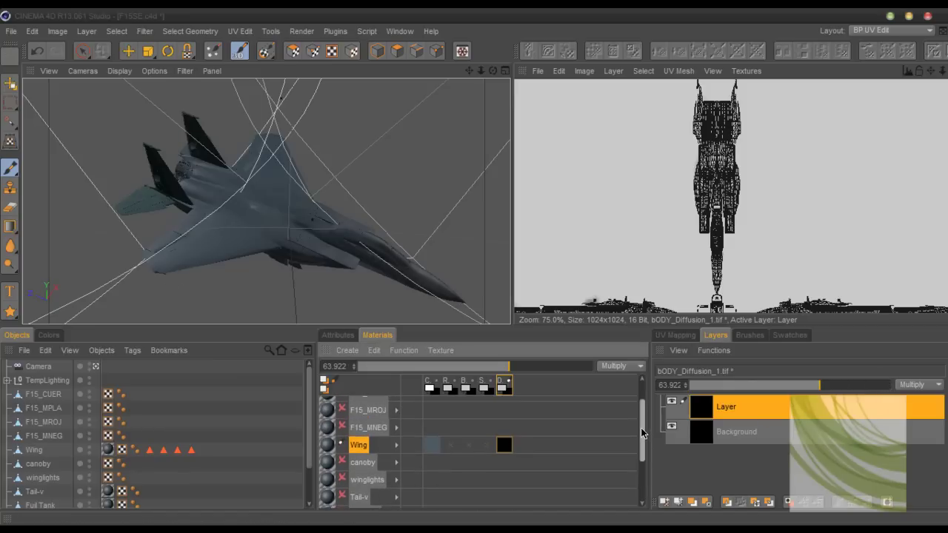
pyautogui.click(505, 446)
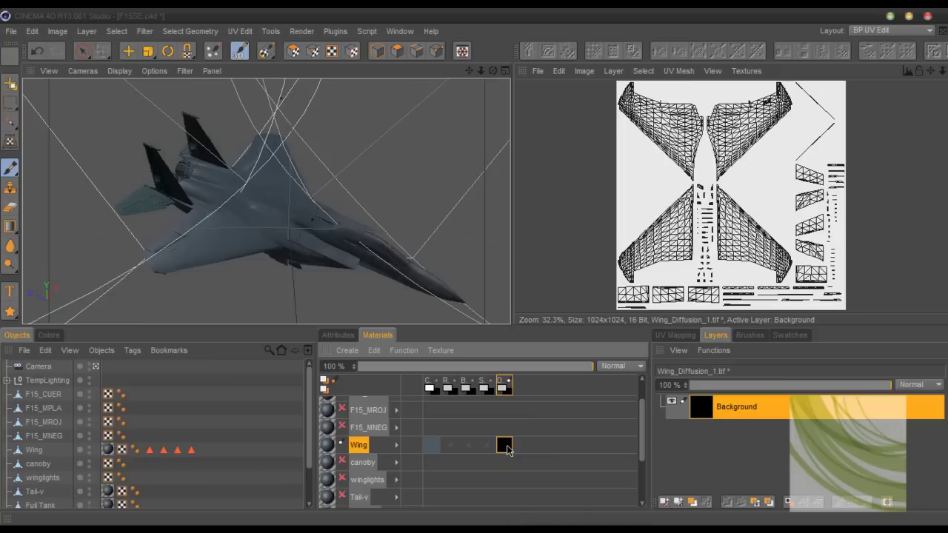
pyautogui.rightClick(507, 445)
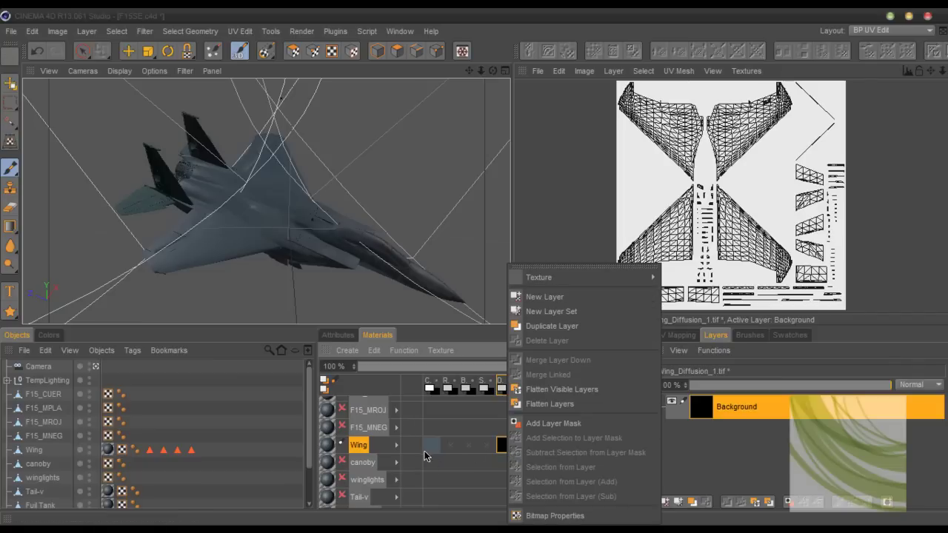
pyautogui.click(546, 298)
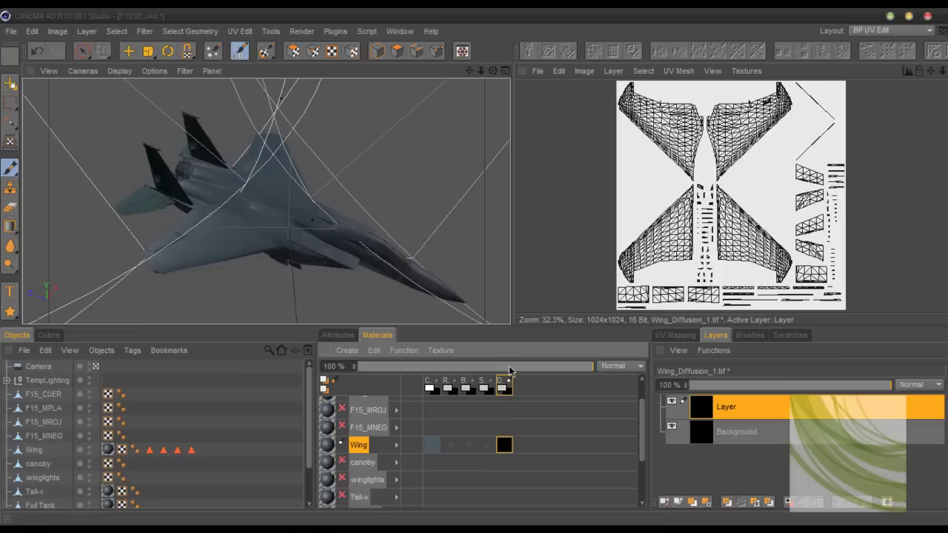
pyautogui.click(396, 445)
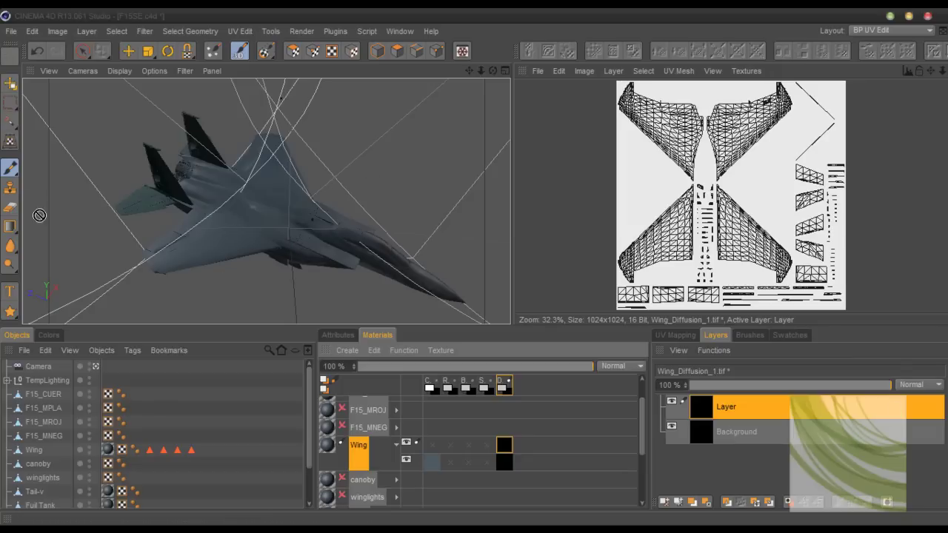
# Choose the Chalk brush and set its pressure to 9%.
pyautogui.click(745, 334)
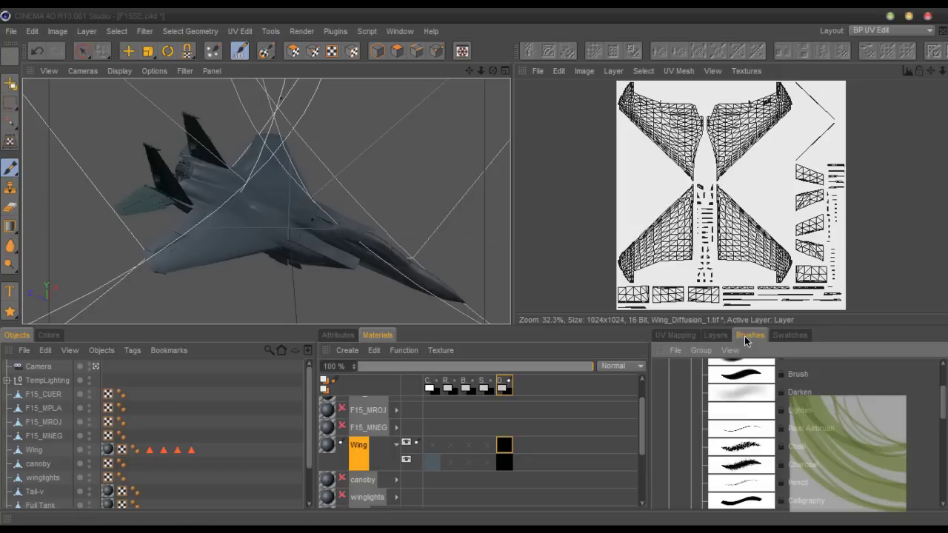
pyautogui.scroll(-2, 772, 409)
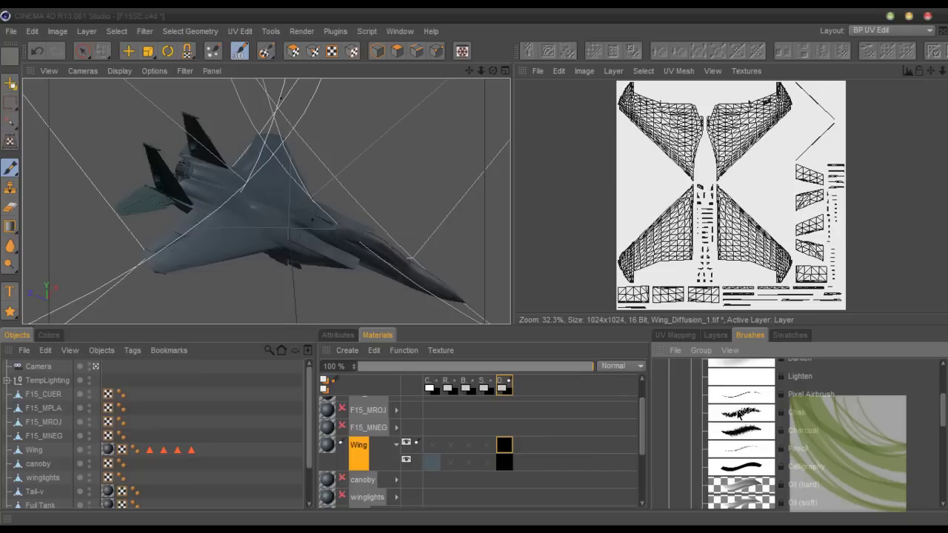
pyautogui.click(335, 334)
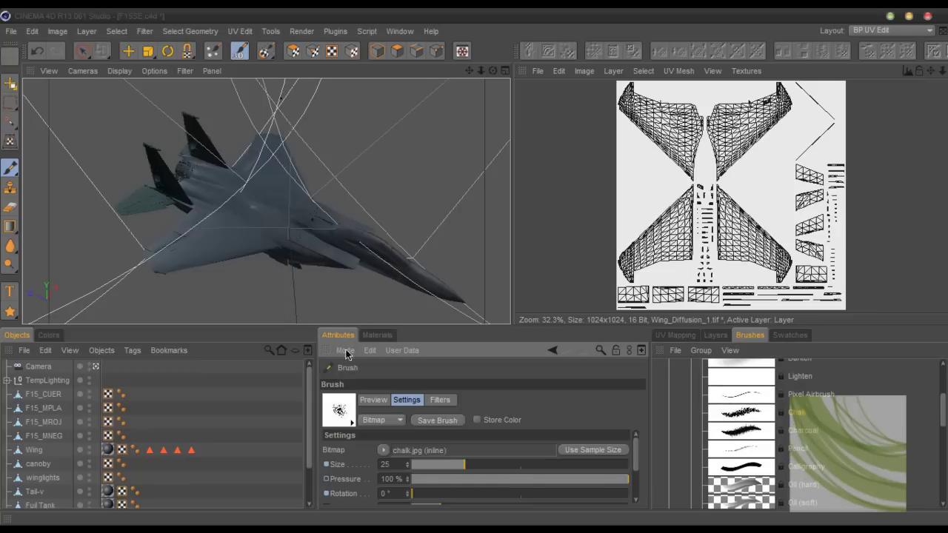
pyautogui.moveTo(512, 486); pyautogui.dragTo(442, 483)
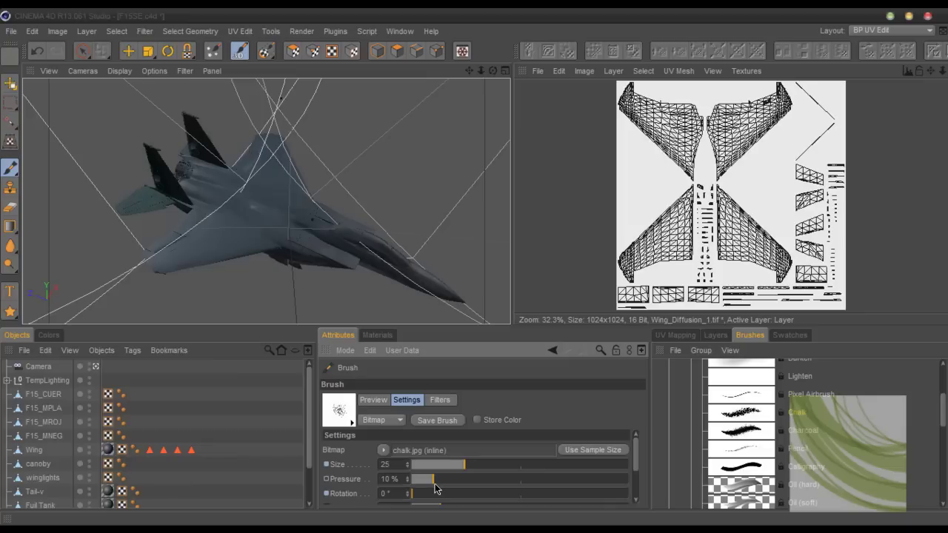
pyautogui.moveTo(437, 488); pyautogui.dragTo(434, 489)
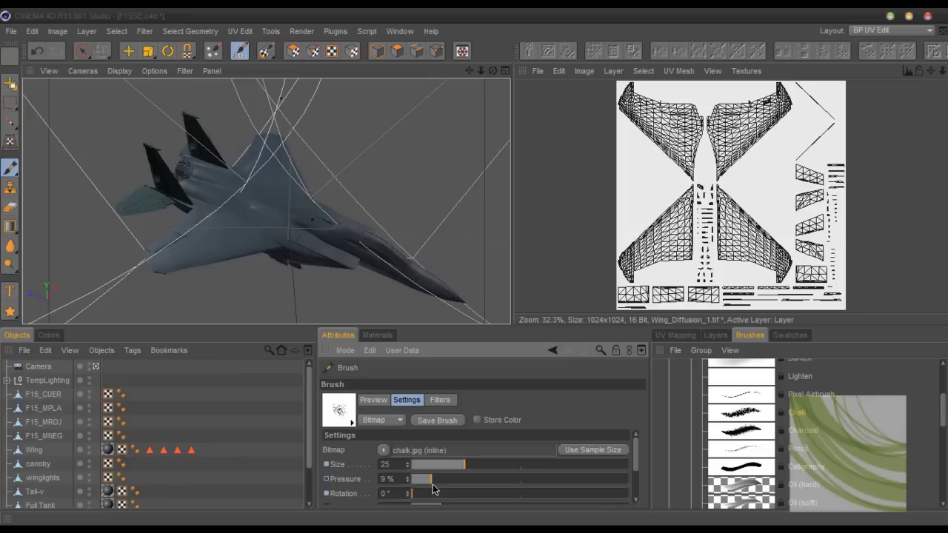
# Switch the paint color to Texture Paint and load MetalBare0018_L.jpg as the pattern.
pyautogui.click(49, 335)
pyautogui.click(60, 429)
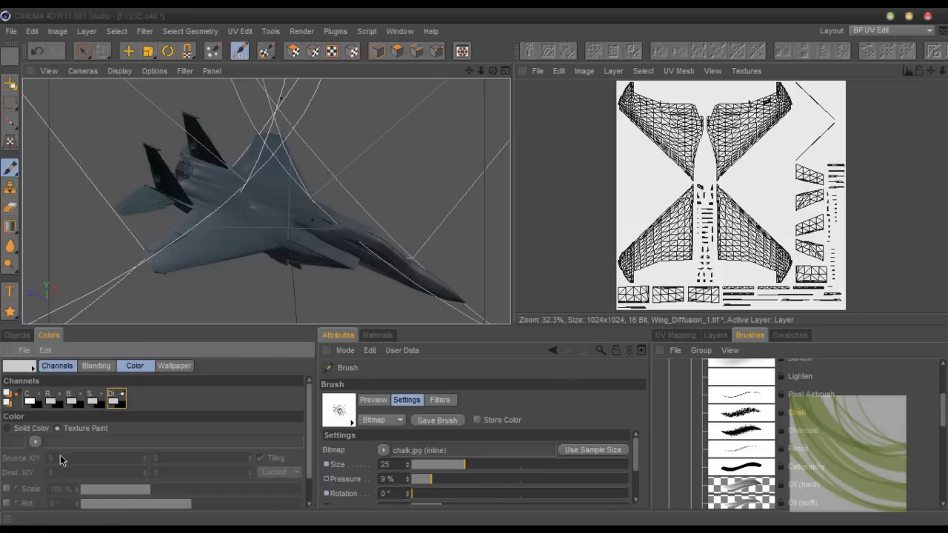
pyautogui.click(35, 443)
pyautogui.click(73, 471)
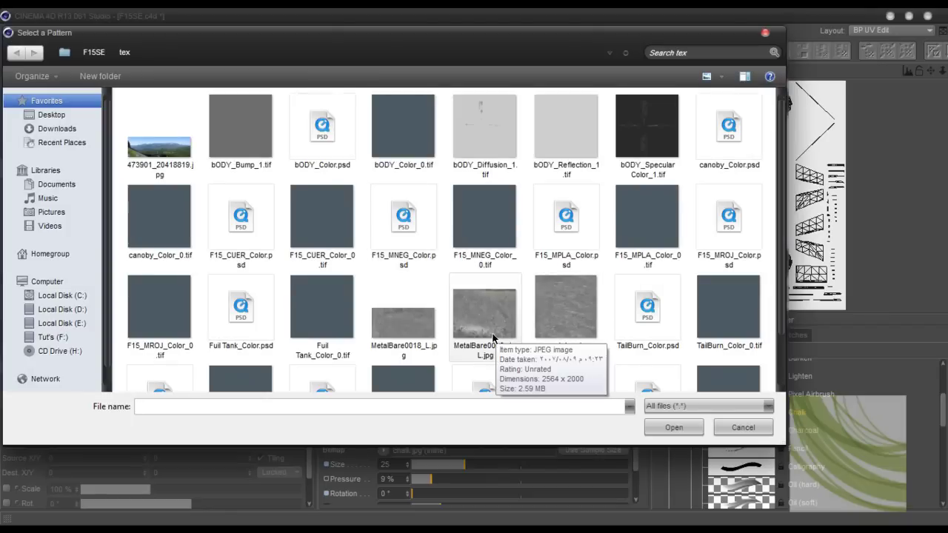
pyautogui.doubleClick(415, 333)
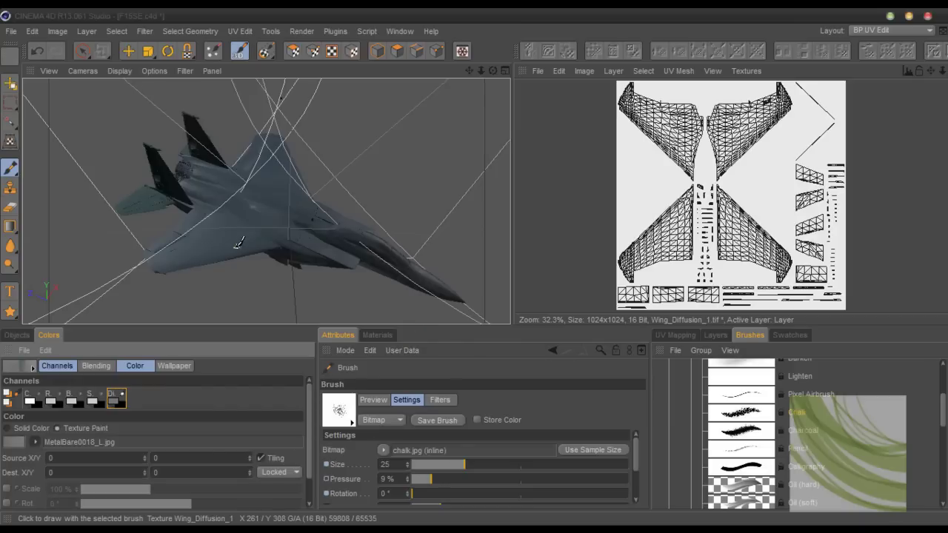
# Enlarge the chalk brush to size 50 for the upper surface of the wing.
pyautogui.moveTo(237, 243)
pyautogui.keyDown('alt'); pyautogui.mouseDown()
pyautogui.moveTo(500, 110)
pyautogui.moveTo(468, 71)
pyautogui.moveTo(312, 182)
pyautogui.moveTo(316, 158)
pyautogui.mouseUp(); pyautogui.keyUp('alt')
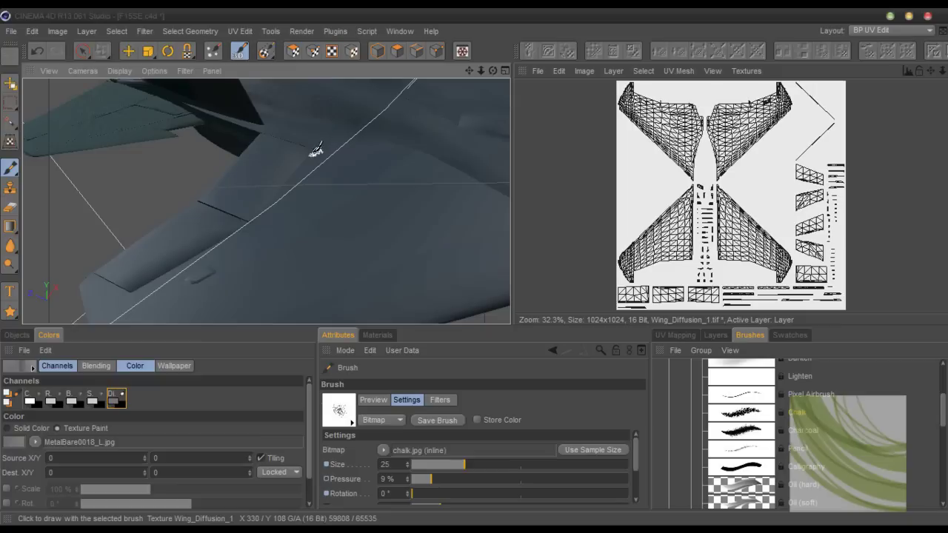
pyautogui.moveTo(314, 152); pyautogui.dragTo(324, 155, button='middle')
pyautogui.keyDown('alt'); pyautogui.moveTo(248, 221); pyautogui.dragTo(267, 202, button='middle'); pyautogui.keyUp('alt')
pyautogui.keyDown('alt'); pyautogui.moveTo(267, 201); pyautogui.dragTo(455, 205); pyautogui.keyUp('alt')
pyautogui.moveTo(468, 70)
pyautogui.mouseDown()
pyautogui.moveTo(267, 201)
pyautogui.moveTo(451, 214)
pyautogui.mouseUp()
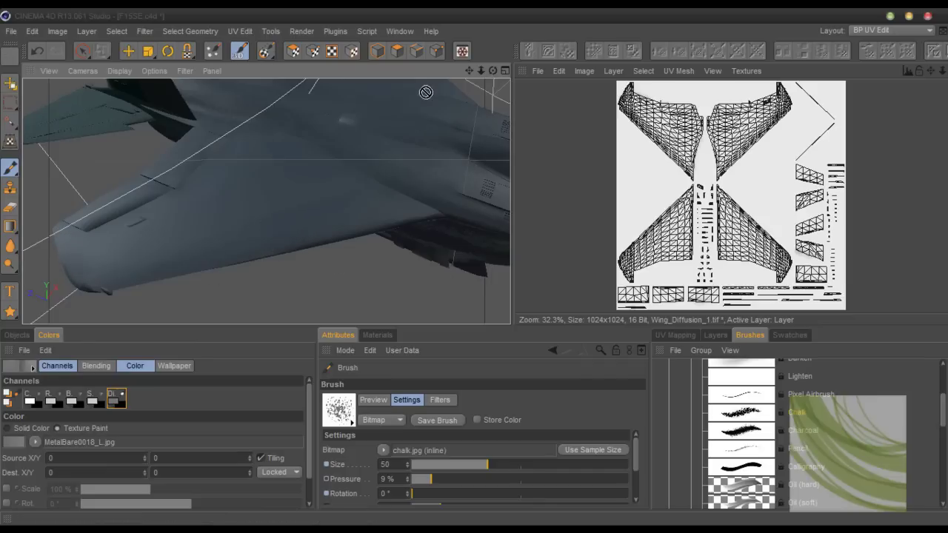
pyautogui.moveTo(469, 70); pyautogui.dragTo(492, 71)
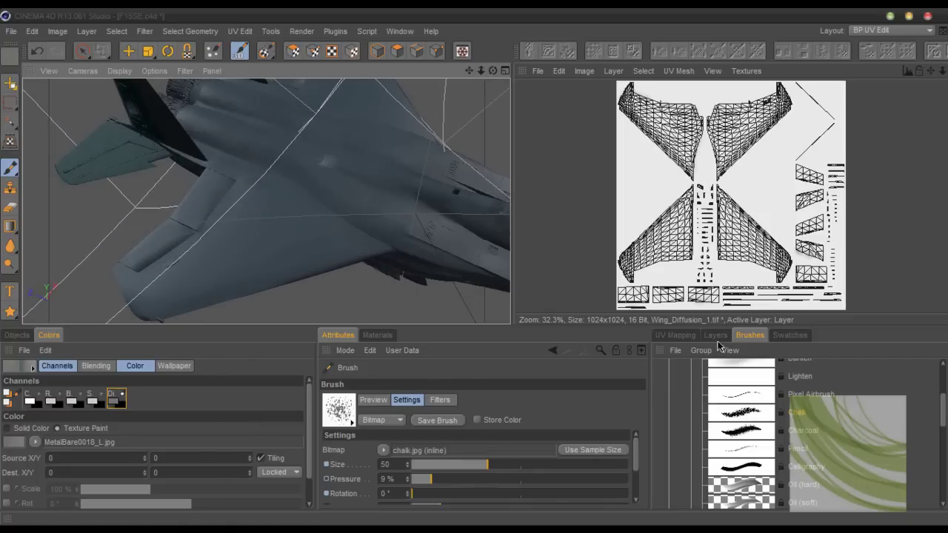
# Set the blend mode of the upper layer in the wing's diffusion texture to Multiply.
pyautogui.click(715, 335)
pyautogui.click(907, 370)
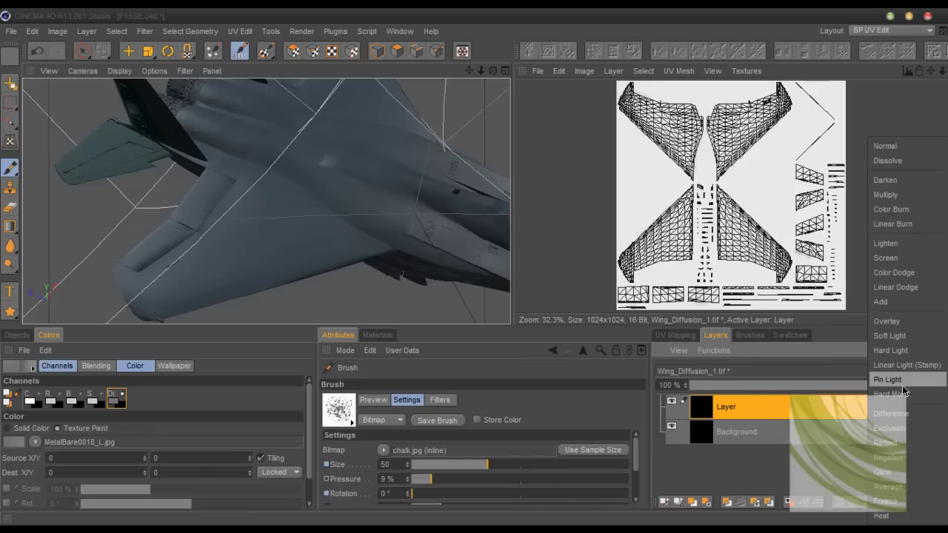
pyautogui.click(886, 195)
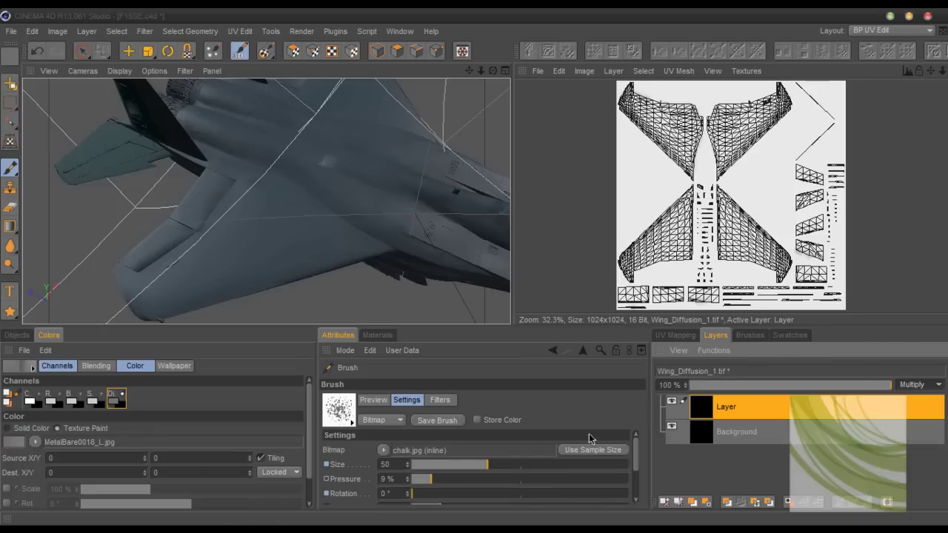
# Render the wing close-up in the Picture Viewer to check its diffusion, stopping the render and closing the viewer.
pyautogui.hotkey('shift', 'r')
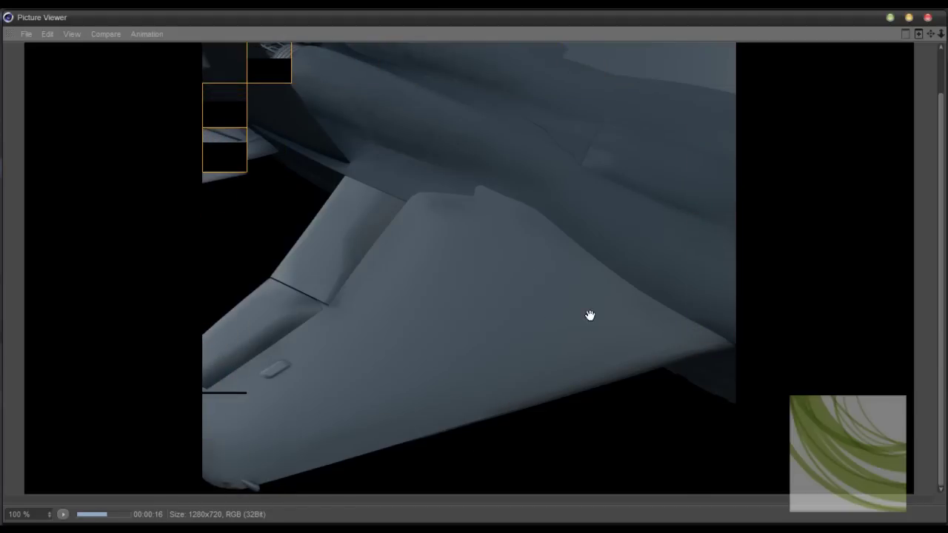
pyautogui.click(930, 18)
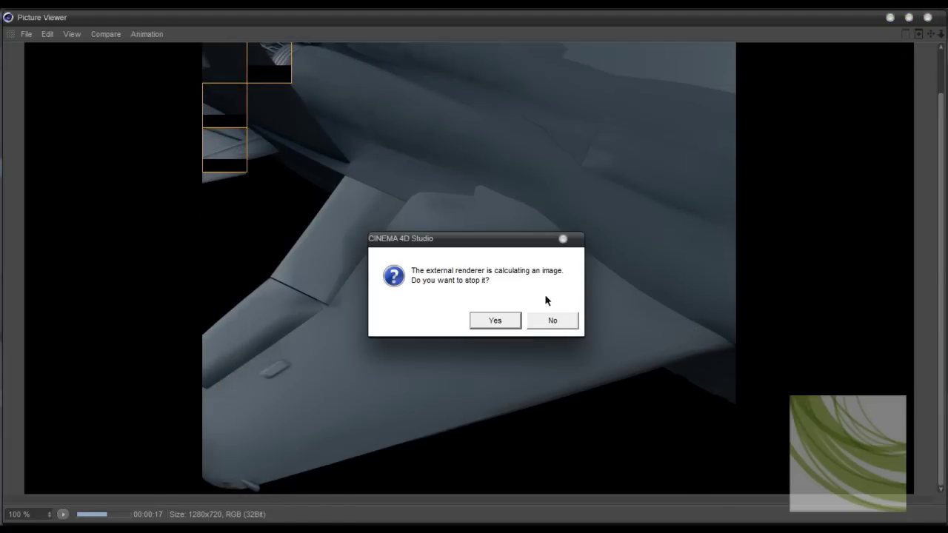
pyautogui.click(511, 317)
pyautogui.click(377, 335)
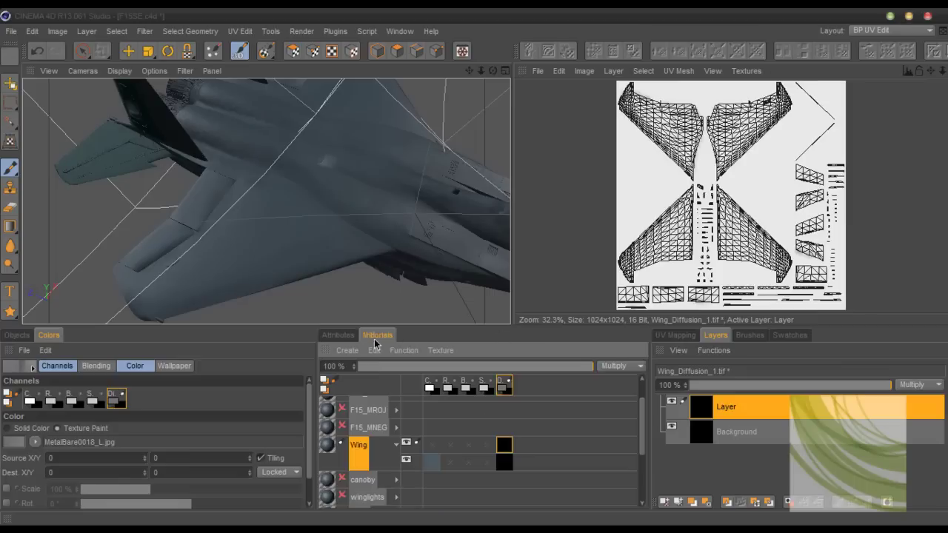
pyautogui.rightClick(329, 449)
pyautogui.moveTo(445, 219)
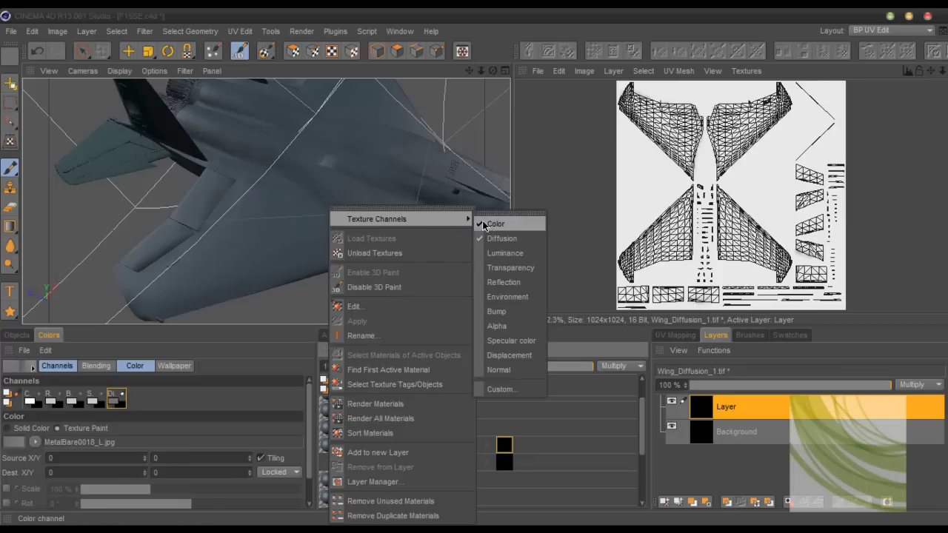
pyautogui.click(511, 341)
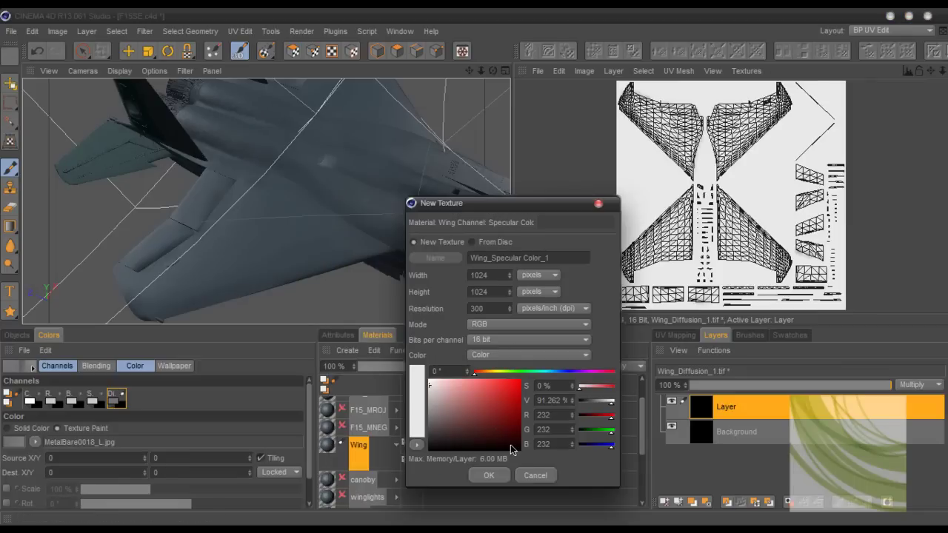
pyautogui.click(535, 476)
# Add a 1024 x 1024, 16-bit Specular Color texture to the Wing material, filled with dark grey (RGB 42) sampled from the bODY material's specular texture.
pyautogui.scroll(-5, 641, 492)
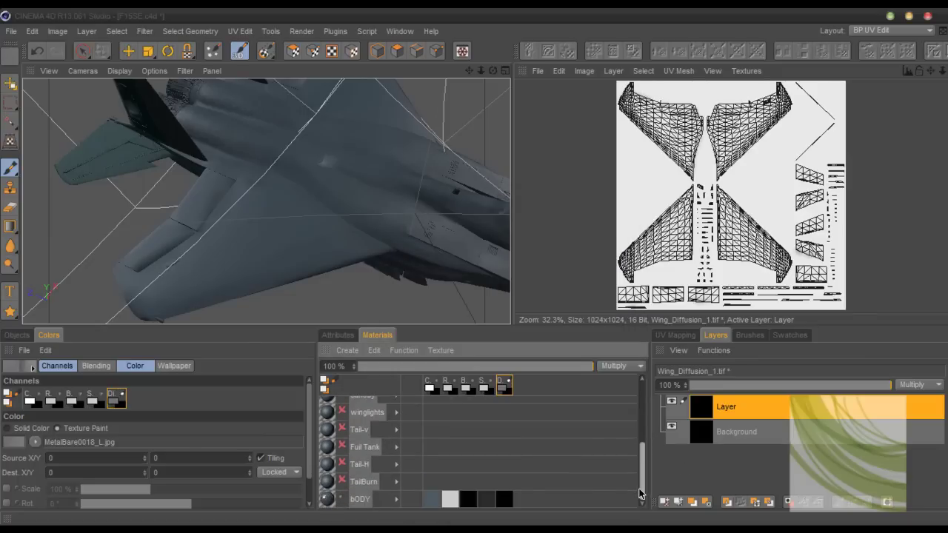
pyautogui.moveTo(432, 325); pyautogui.dragTo(433, 264)
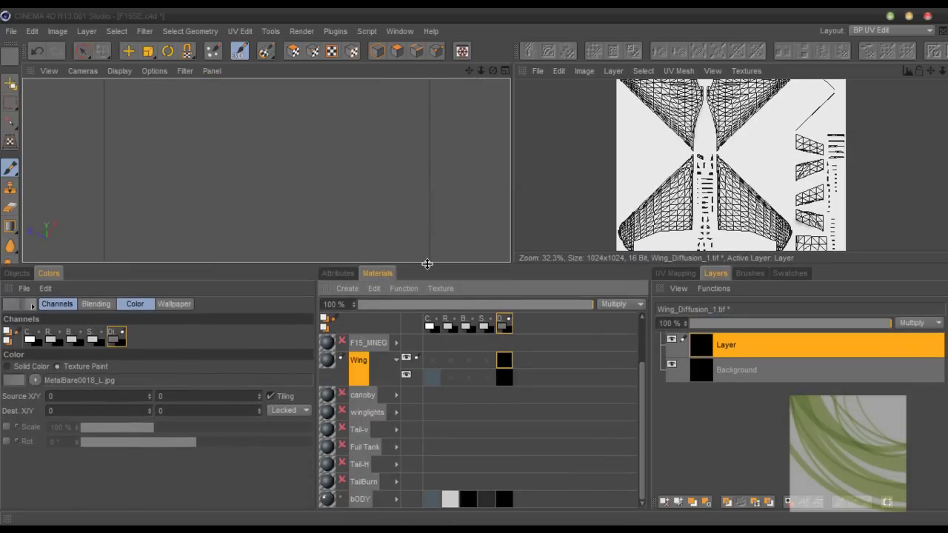
pyautogui.rightClick(326, 364)
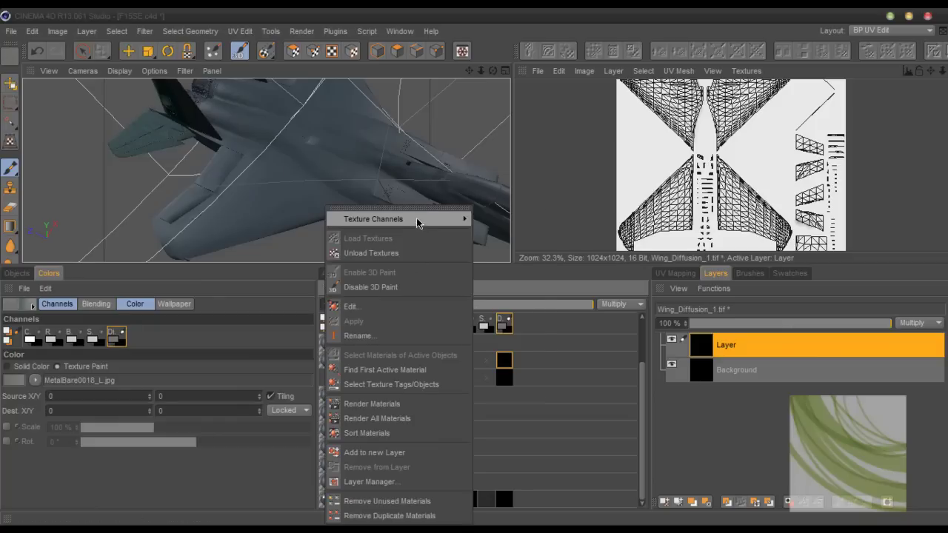
pyautogui.moveTo(416, 218)
pyautogui.click(518, 340)
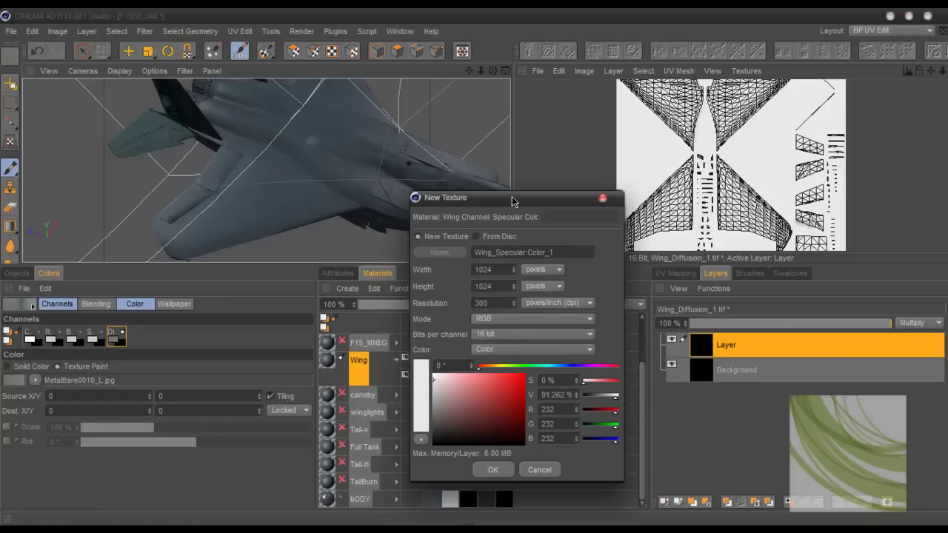
pyautogui.moveTo(513, 201); pyautogui.dragTo(218, 101)
pyautogui.click(130, 309)
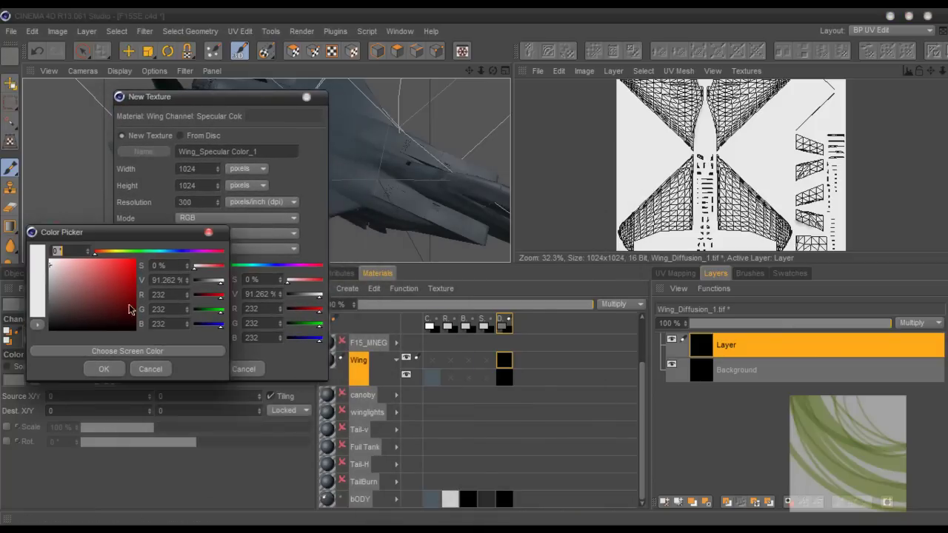
pyautogui.click(139, 354)
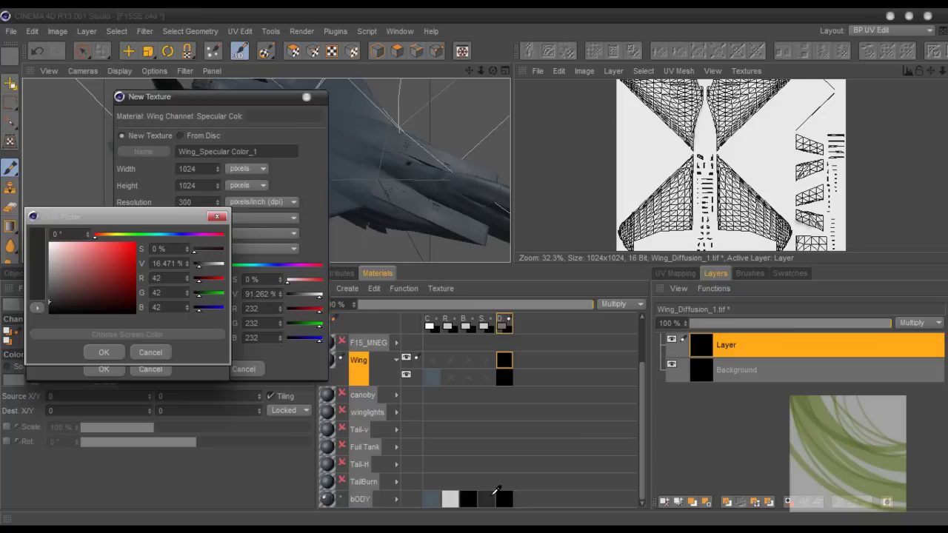
pyautogui.click(497, 491)
pyautogui.click(103, 369)
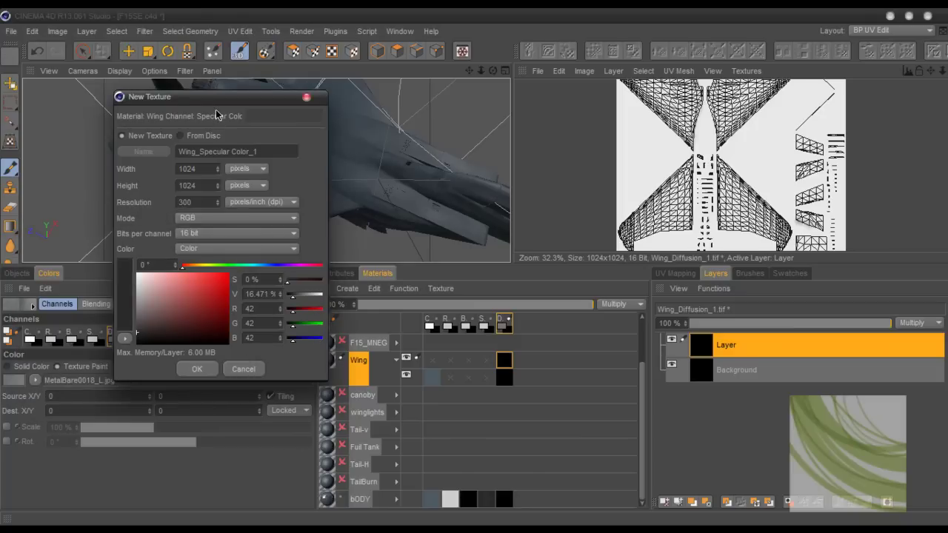
pyautogui.moveTo(222, 96); pyautogui.dragTo(576, 122)
pyautogui.click(543, 396)
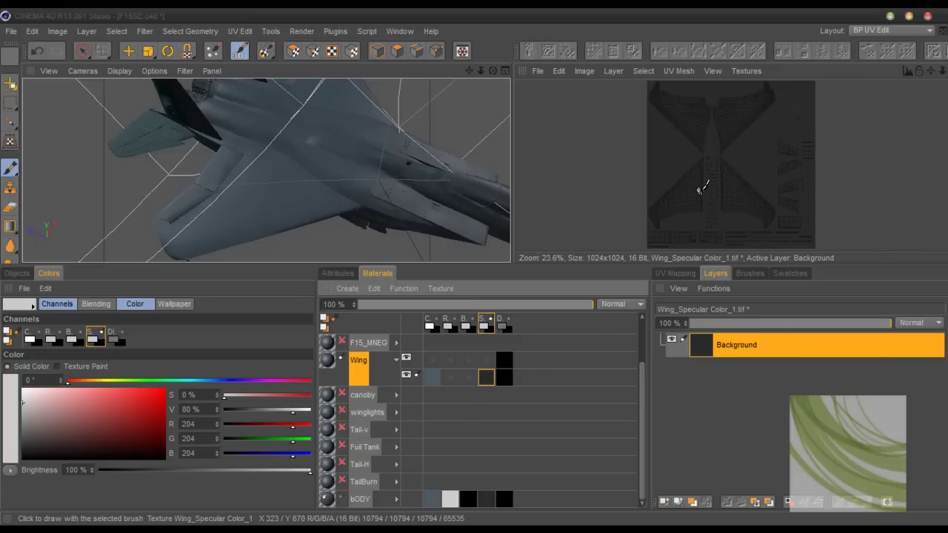
# Choose the Charcoal brush and set its size to 50, pressure to 15% and spacing to 23%.
pyautogui.click(746, 275)
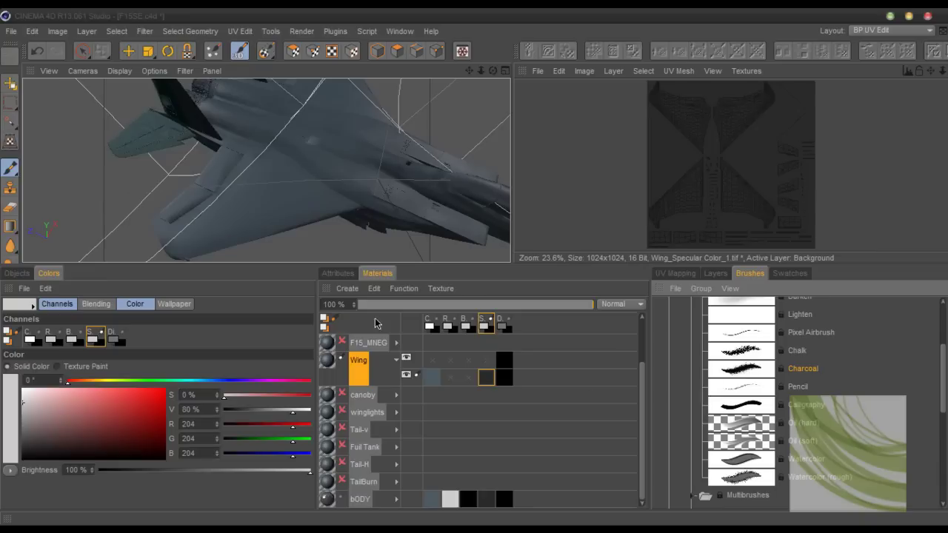
pyautogui.click(330, 274)
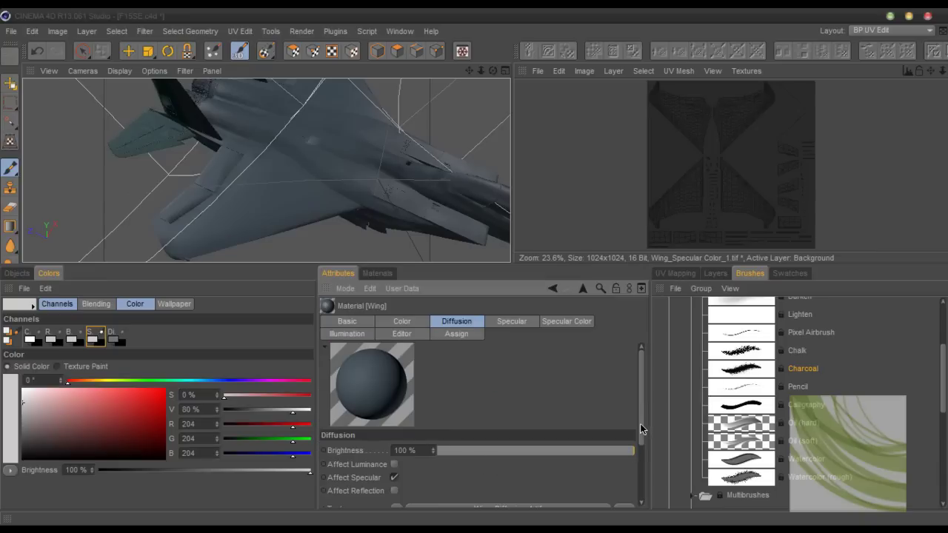
pyautogui.click(10, 169)
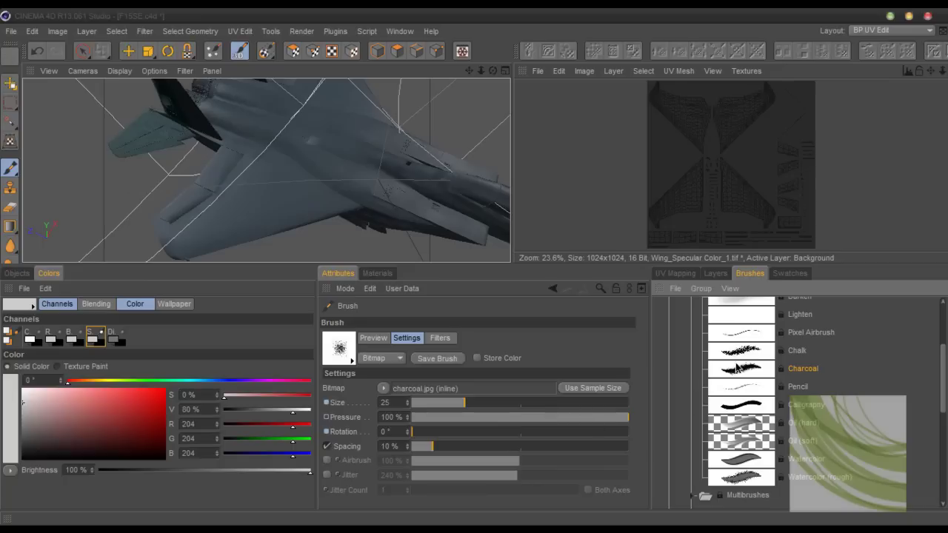
pyautogui.click(443, 418)
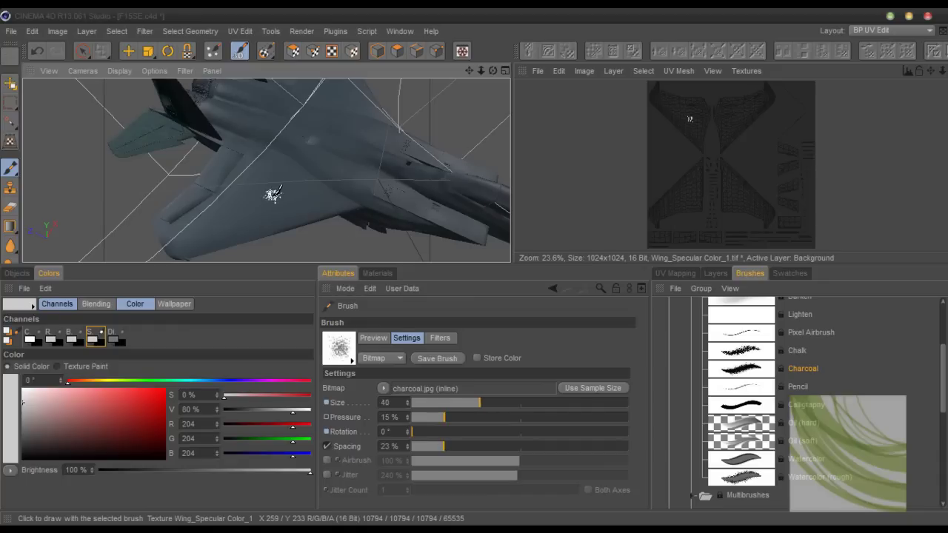
pyautogui.moveTo(271, 195); pyautogui.dragTo(277, 196, button='middle')
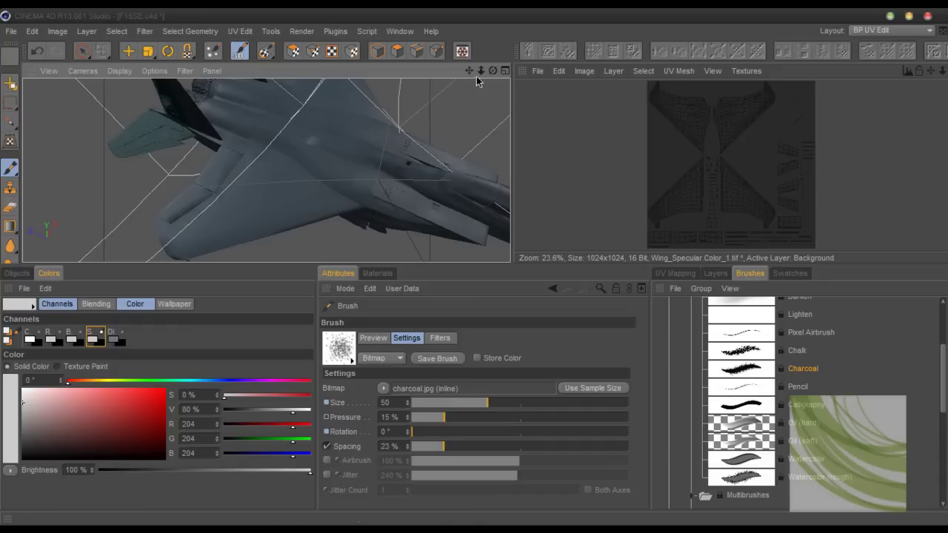
# Paint a light grey test patch on the wing's specular texture and check it in a Picture Viewer render, stopping the render and closing the viewer.
pyautogui.moveTo(478, 72)
pyautogui.mouseDown()
pyautogui.moveTo(267, 165)
pyautogui.moveTo(415, 150)
pyautogui.moveTo(444, 170)
pyautogui.mouseUp()
pyautogui.moveTo(276, 211)
pyautogui.mouseDown()
pyautogui.moveTo(370, 204)
pyautogui.moveTo(309, 214)
pyautogui.moveTo(355, 211)
pyautogui.mouseUp()
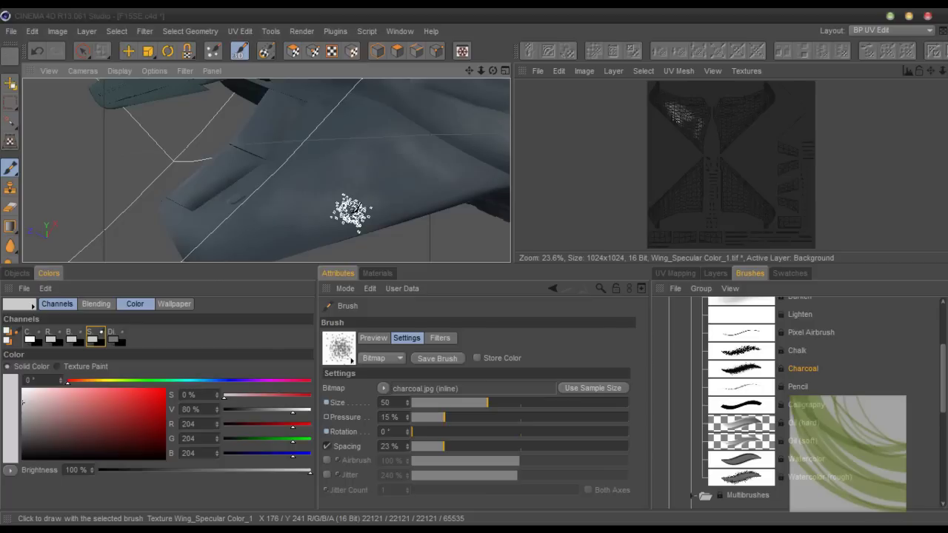
pyautogui.hotkey('shift', 'r')
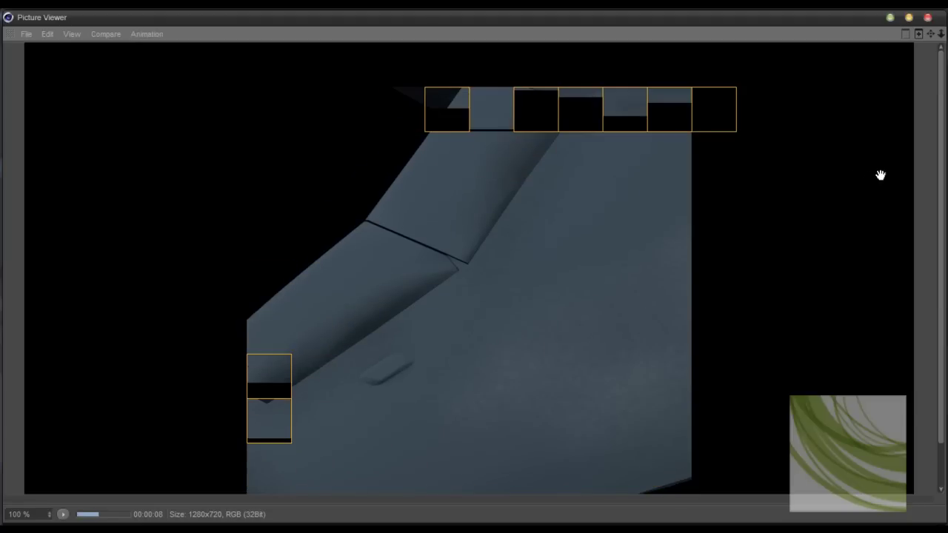
pyautogui.click(927, 17)
pyautogui.click(495, 321)
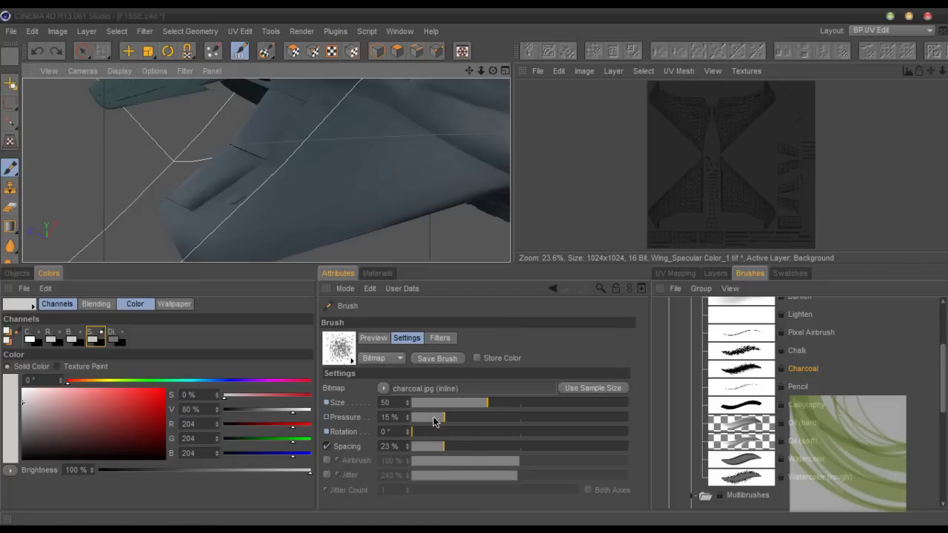
# Set the Charcoal brush's pressure to 4%.
pyautogui.moveTo(434, 421); pyautogui.dragTo(424, 421)
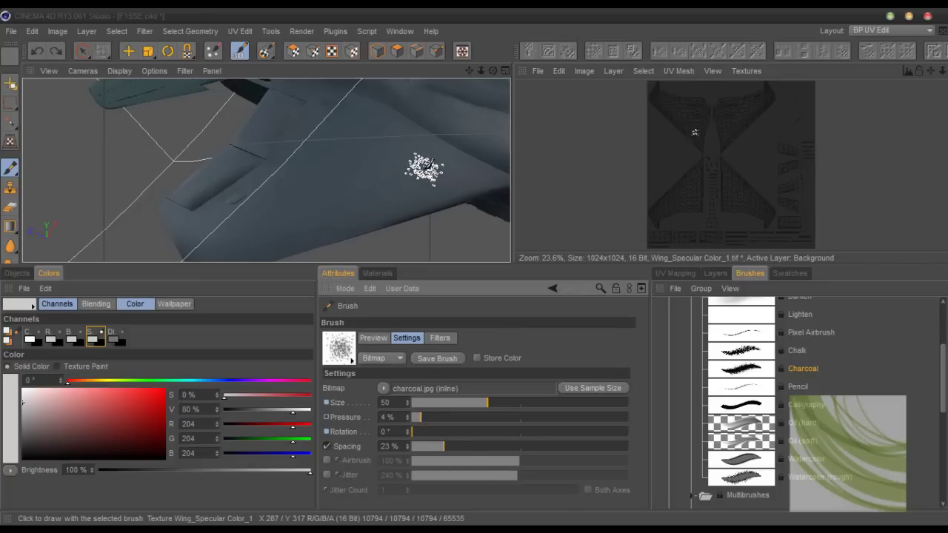
# Paint subtle light grey Charcoal smudges over the wing surfaces in the 3D view, on the Wing material's specular color texture.
pyautogui.click(419, 157)
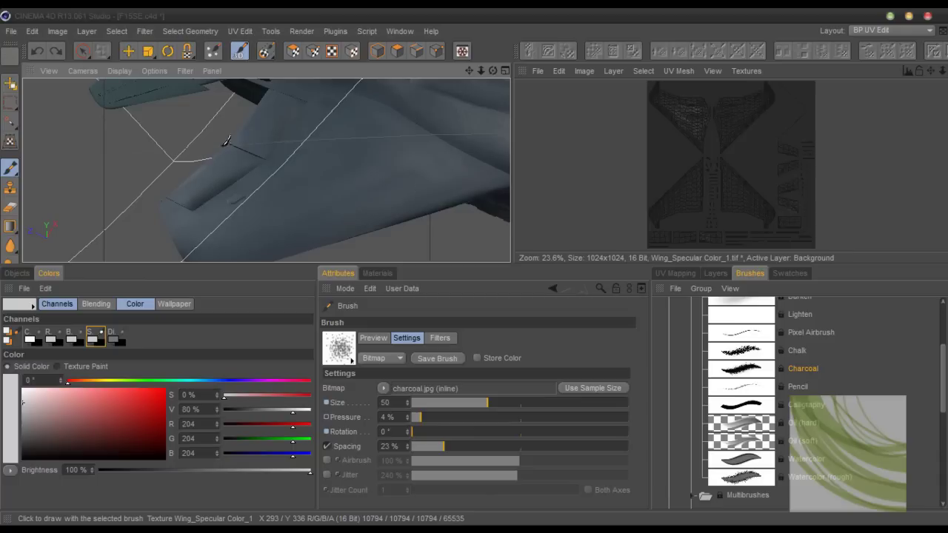
pyautogui.moveTo(469, 72)
pyautogui.mouseDown()
pyautogui.moveTo(267, 170)
pyautogui.moveTo(423, 178)
pyautogui.moveTo(437, 170)
pyautogui.mouseUp()
pyautogui.moveTo(470, 71); pyautogui.dragTo(393, 233)
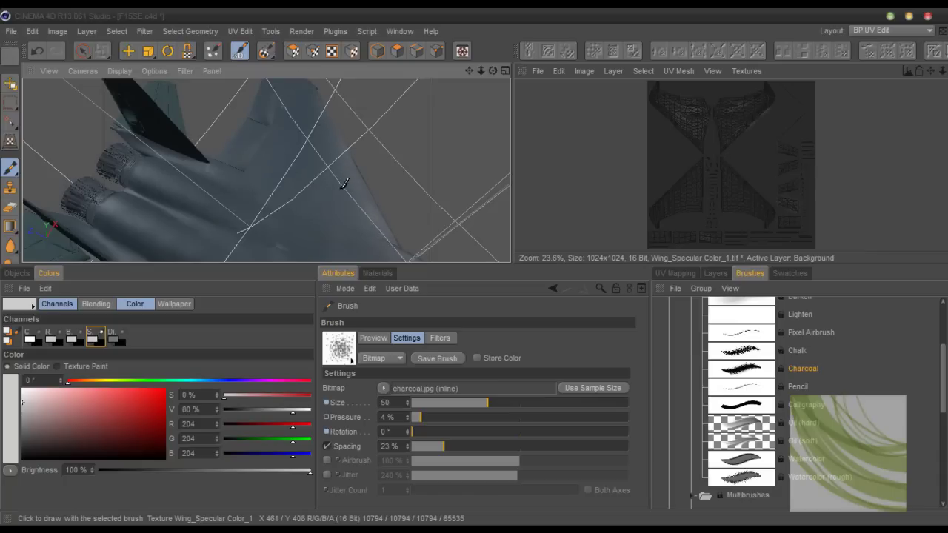
# Paint light grey Charcoal smudges on the lower wing islands and small part islands directly in the wing's specular UV texture.
pyautogui.scroll(5, 813, 126)
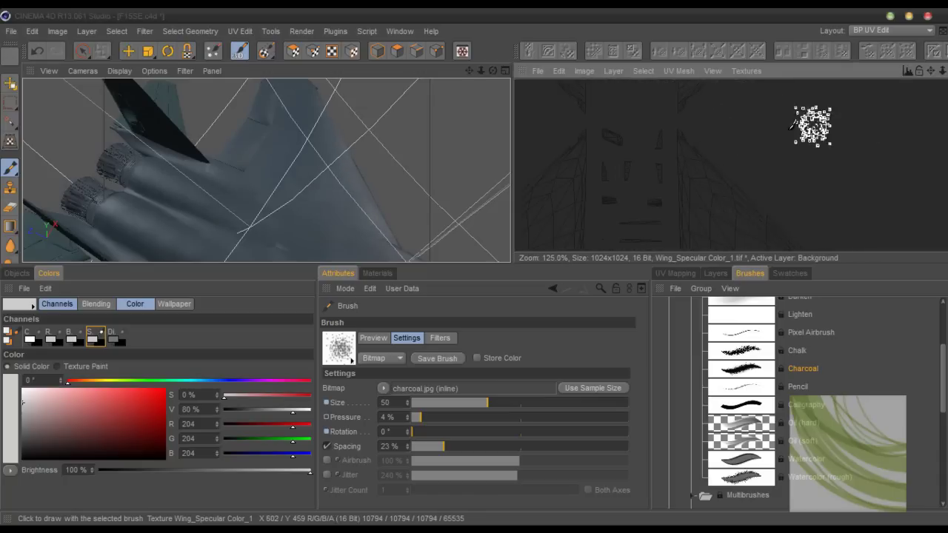
pyautogui.scroll(-4, 814, 130)
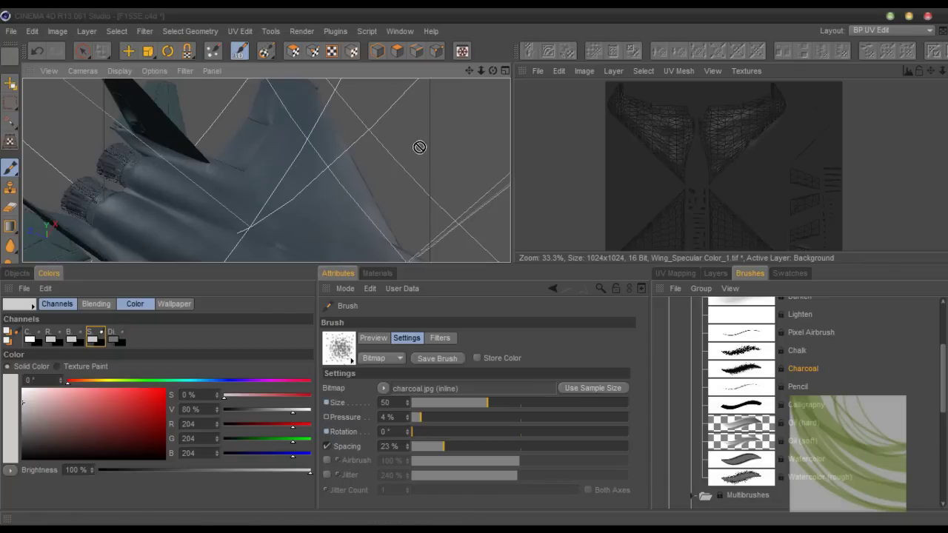
pyautogui.moveTo(931, 71); pyautogui.dragTo(906, 16)
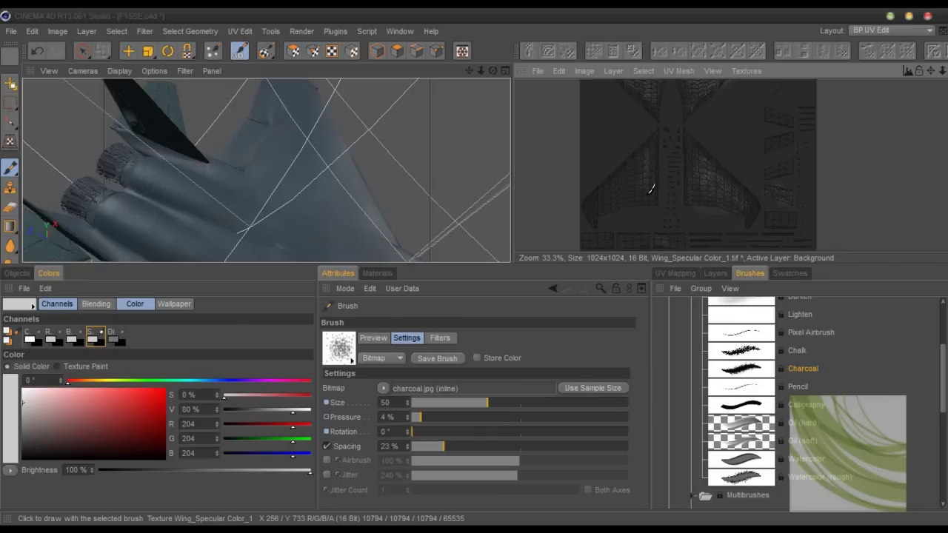
pyautogui.click(789, 272)
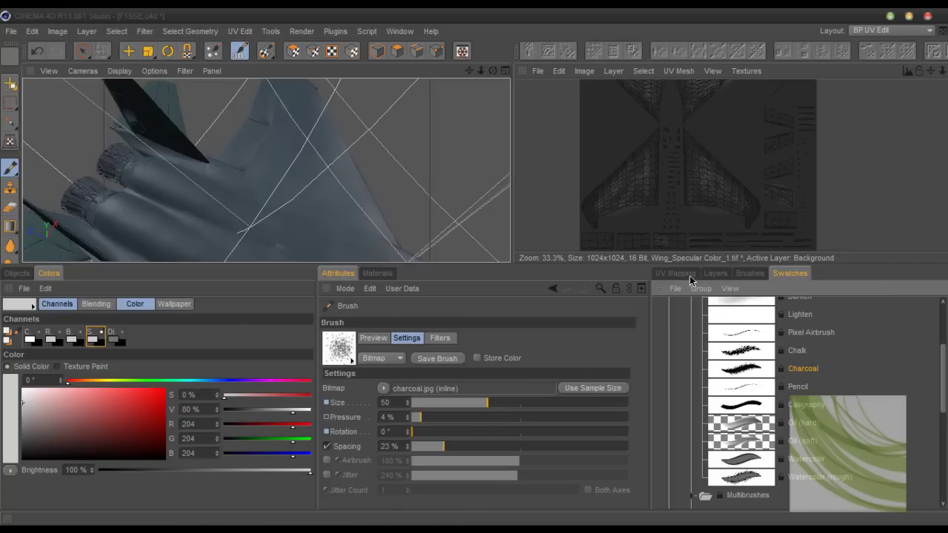
pyautogui.scroll(-1, 730, 208)
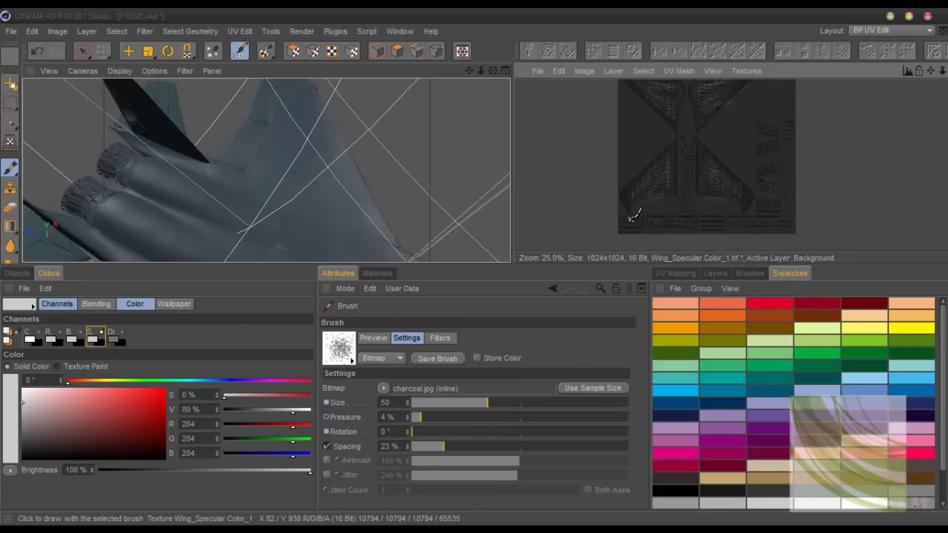
pyautogui.click(668, 274)
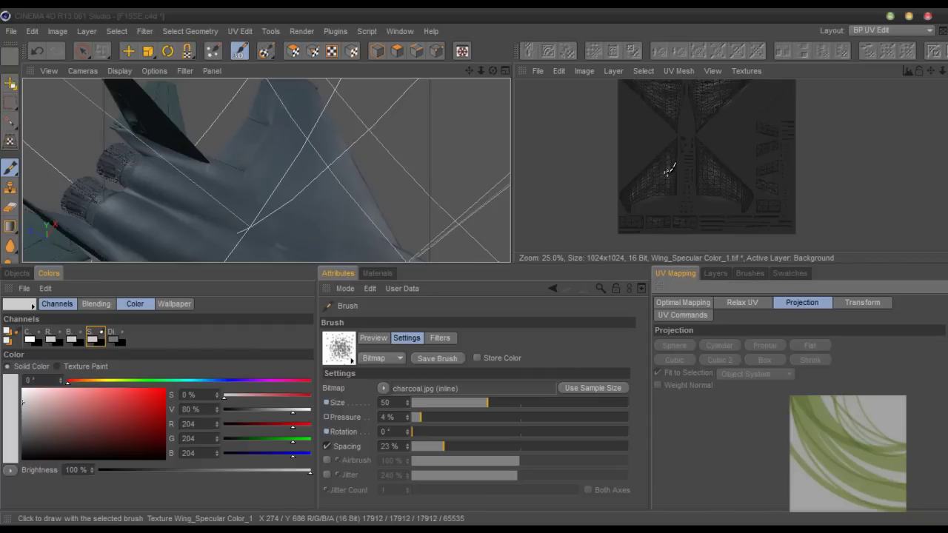
pyautogui.scroll(1, 781, 185)
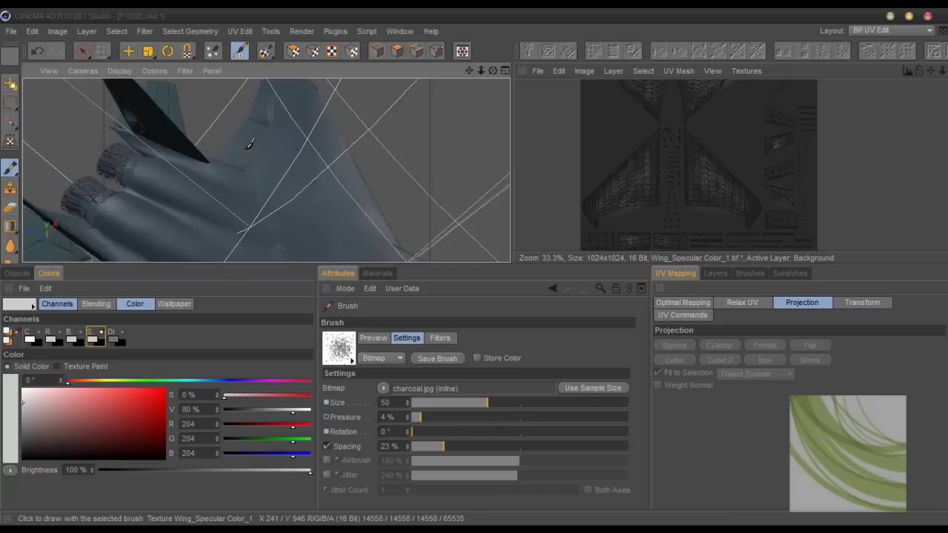
# Render the F-15 to the Picture Viewer, inspect the wing smudges against the body, and close the viewer.
pyautogui.moveTo(492, 71); pyautogui.dragTo(339, 191)
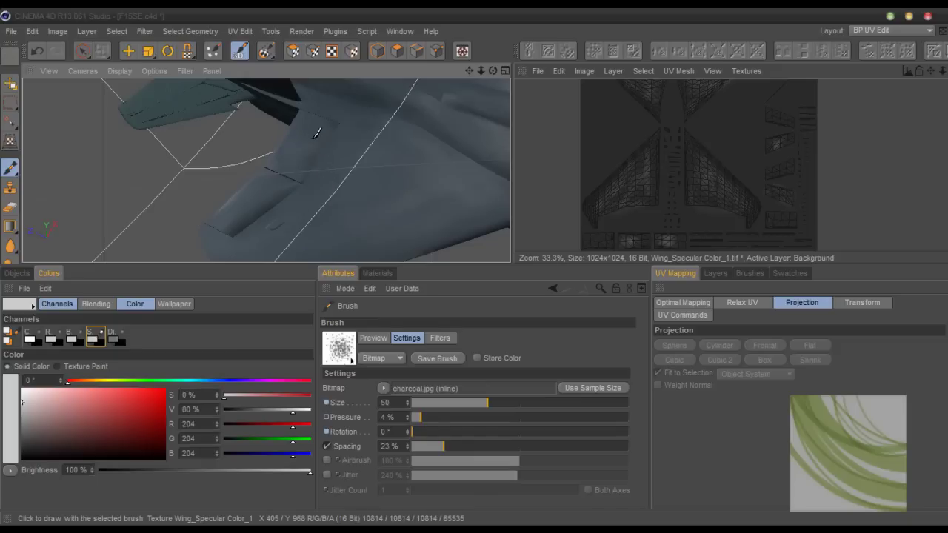
pyautogui.scroll(-5, 355, 184)
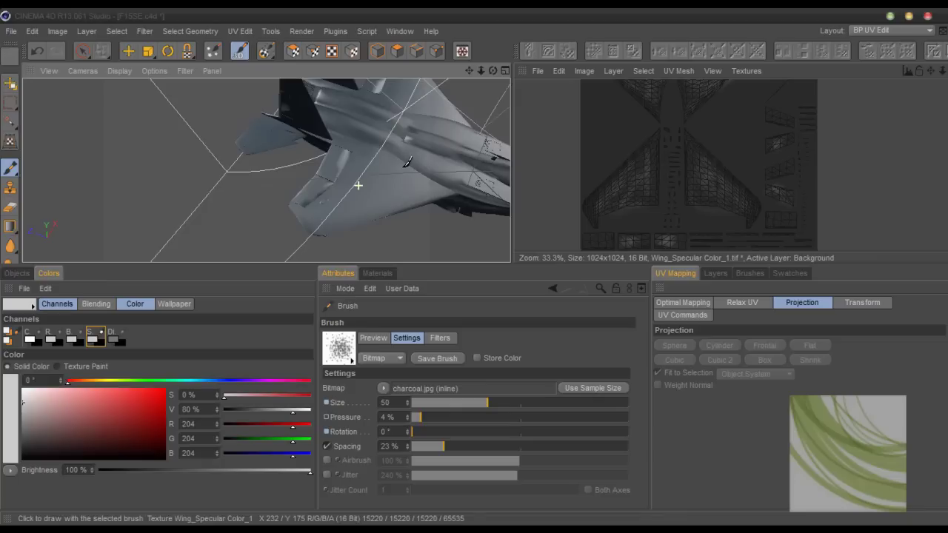
pyautogui.keyDown('alt'); pyautogui.moveTo(356, 185); pyautogui.dragTo(355, 161); pyautogui.keyUp('alt')
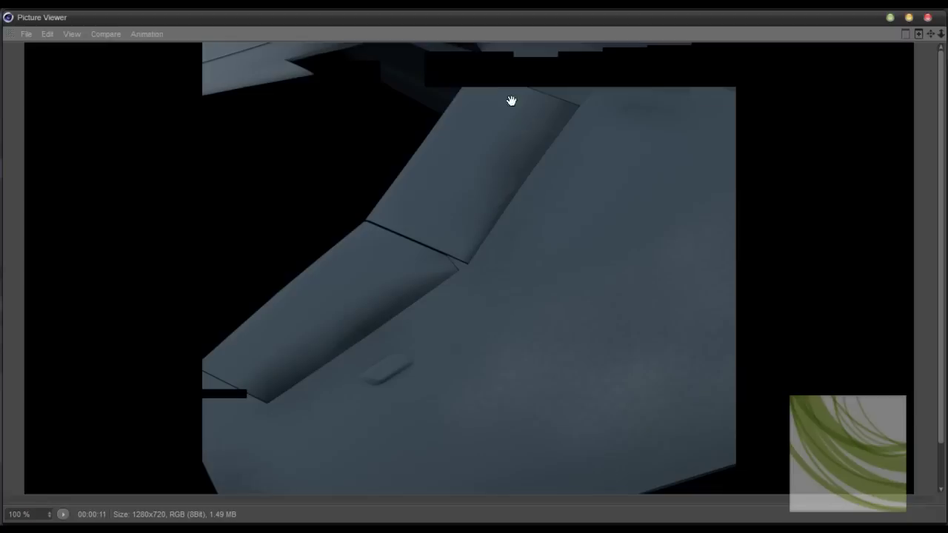
pyautogui.hotkey('shift', 'r')
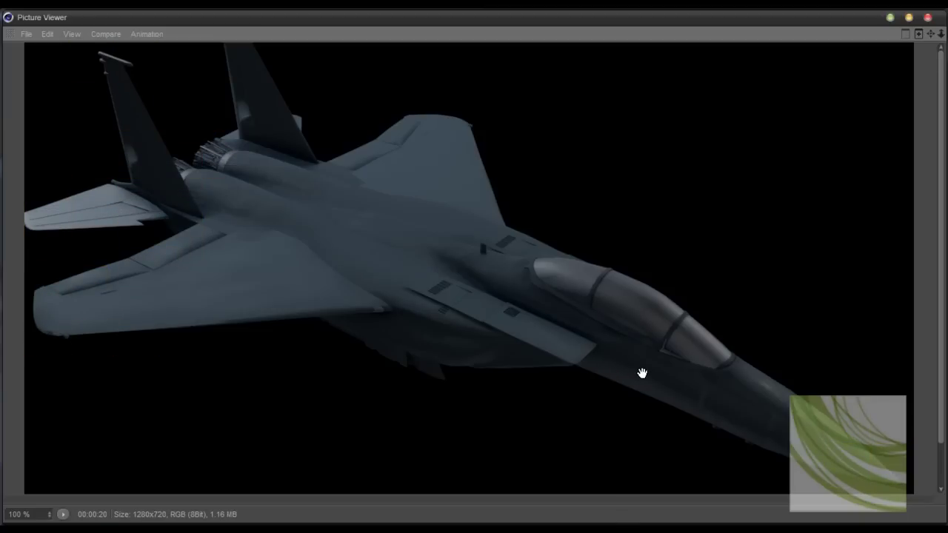
pyautogui.scroll(-2, 511, 364)
pyautogui.scroll(3, 511, 363)
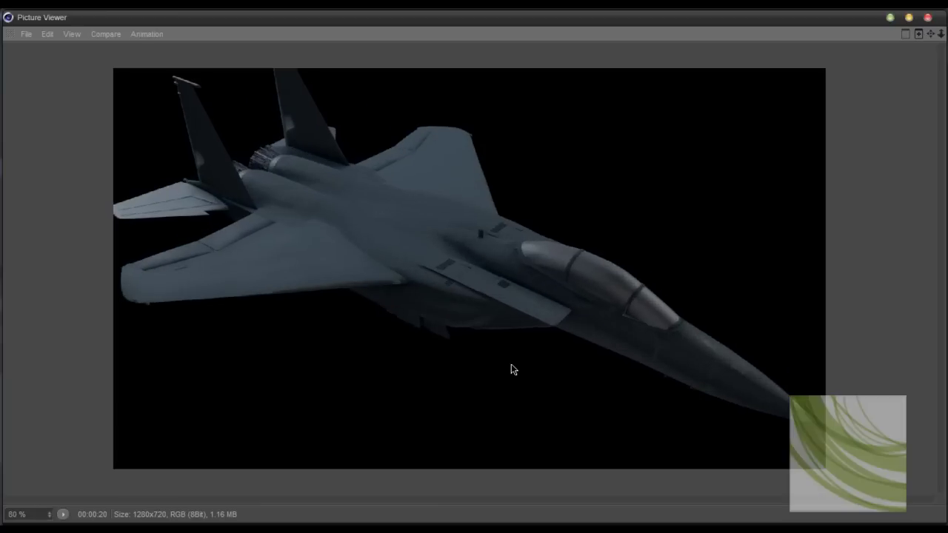
pyautogui.scroll(-1, 843, 164)
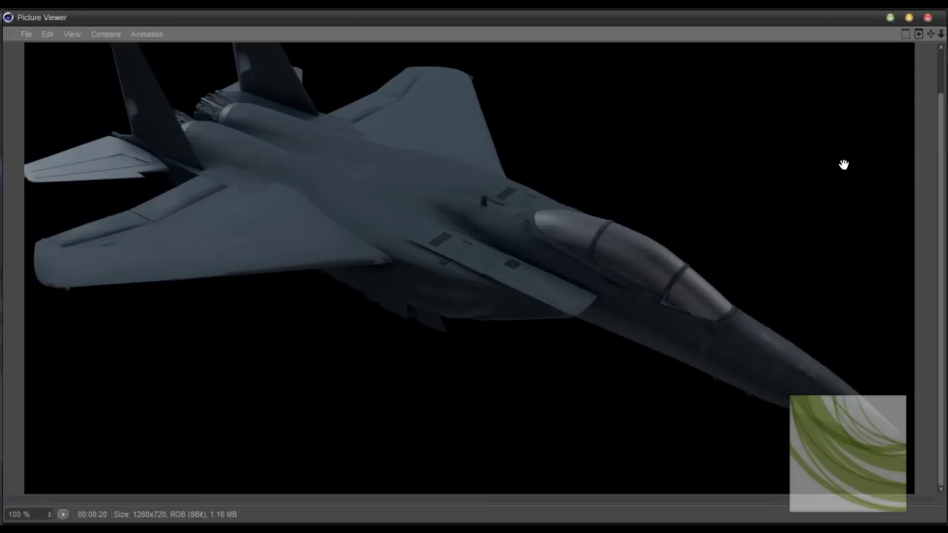
pyautogui.click(927, 17)
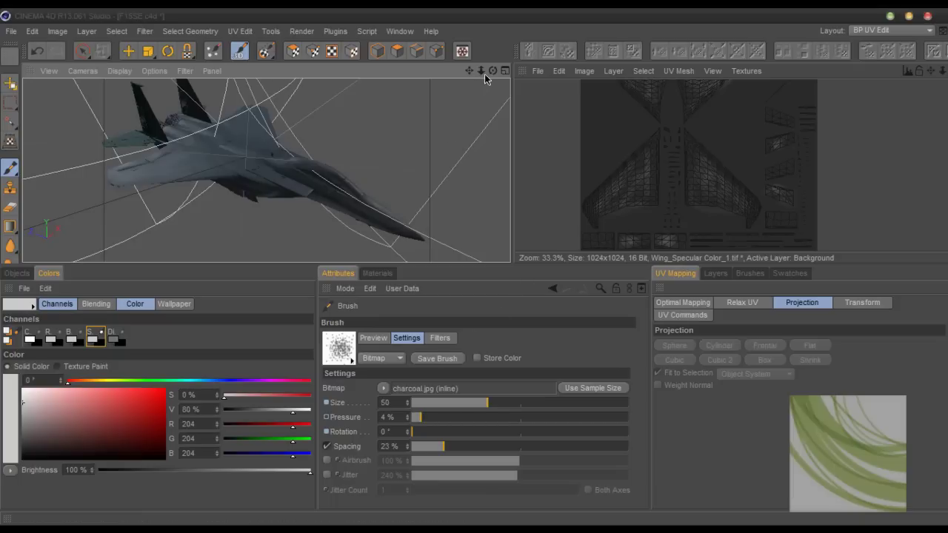
# Detach the render commands and dock them as a palette beside Swatches.
pyautogui.moveTo(492, 70); pyautogui.dragTo(504, 104)
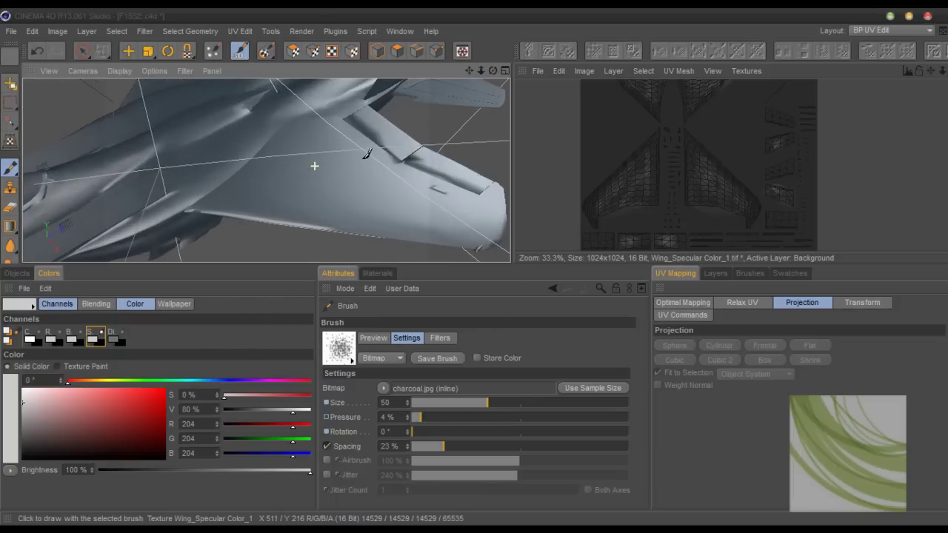
pyautogui.moveTo(468, 70); pyautogui.dragTo(469, 70)
pyautogui.moveTo(267, 171); pyautogui.dragTo(266, 170)
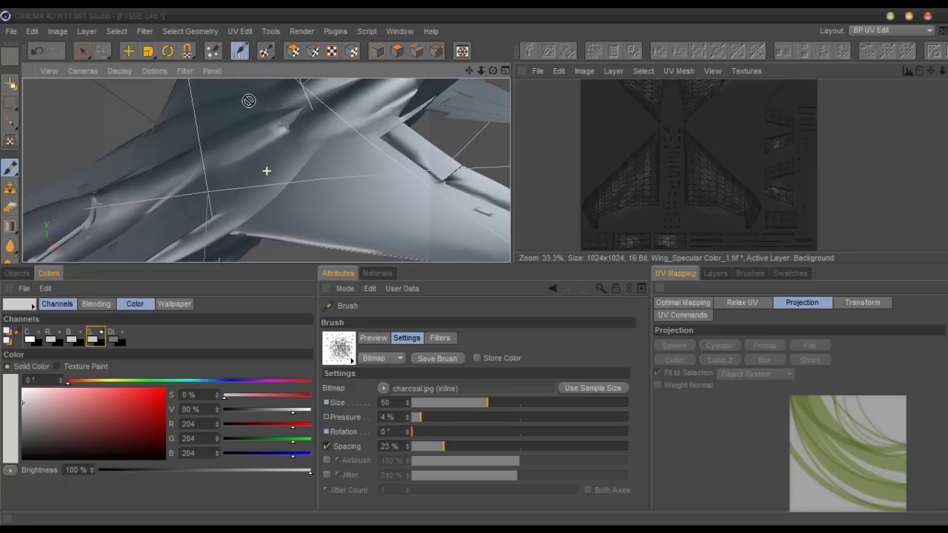
pyautogui.keyDown('alt'); pyautogui.moveTo(248, 101); pyautogui.dragTo(343, 45); pyautogui.keyUp('alt')
pyautogui.click(304, 32)
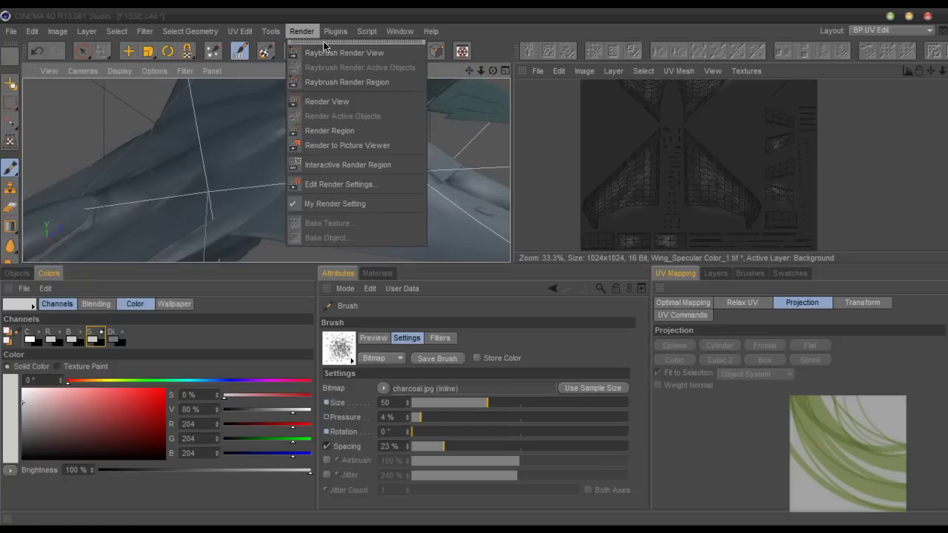
pyautogui.click(348, 27)
pyautogui.moveTo(351, 36); pyautogui.dragTo(803, 281)
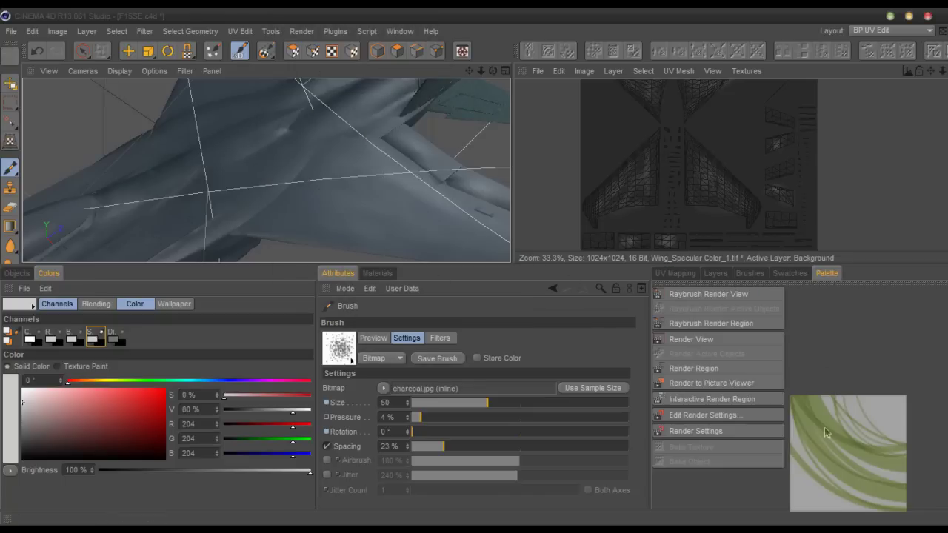
# In the render settings, shift the Ambient Occlusion gradient's dark knot slightly toward the dark end and color it dark blue (RGB 28, 39, 51).
pyautogui.click(728, 420)
pyautogui.click(123, 142)
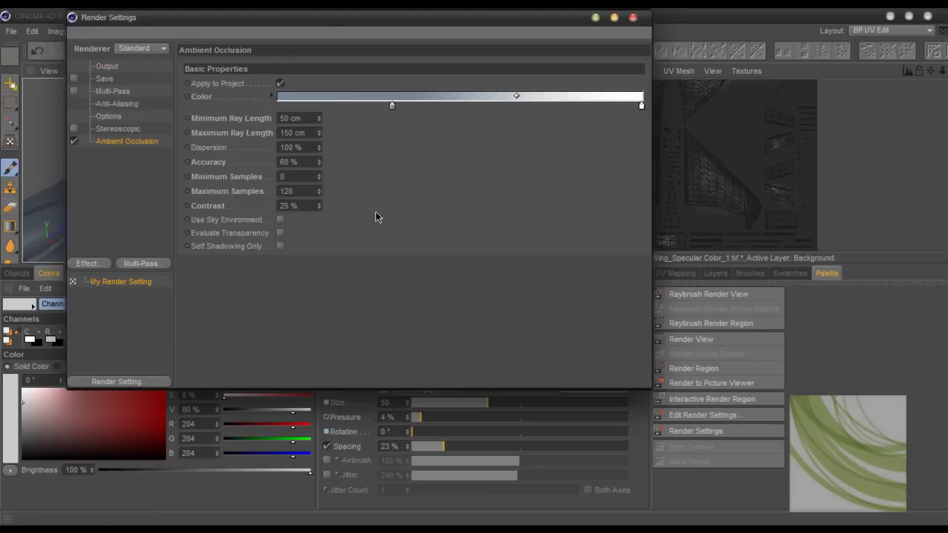
pyautogui.moveTo(391, 107); pyautogui.dragTo(375, 106)
pyautogui.doubleClick(375, 106)
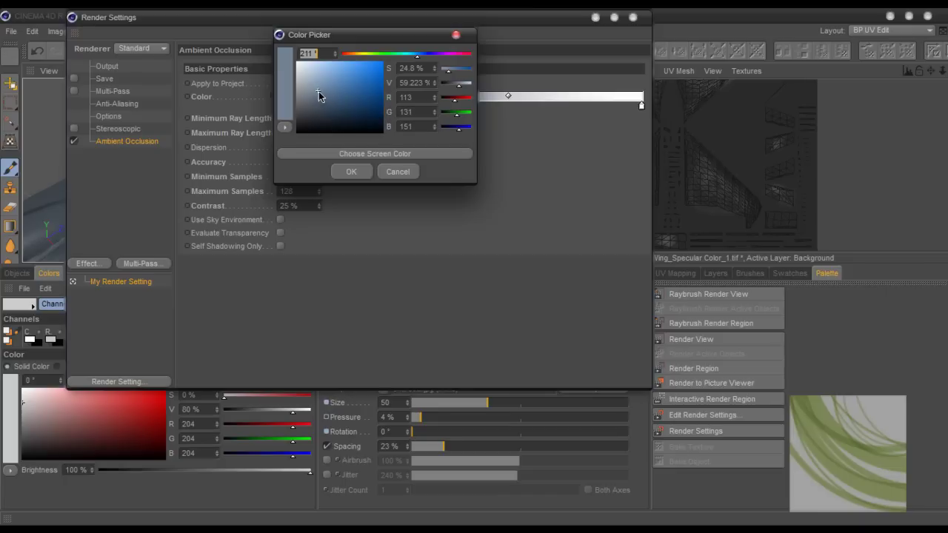
pyautogui.moveTo(318, 92); pyautogui.dragTo(334, 119)
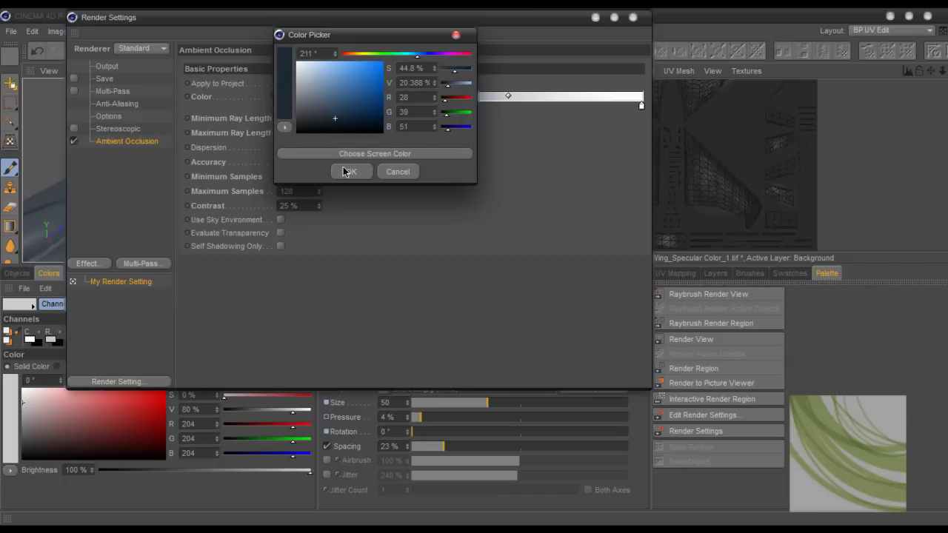
pyautogui.click(345, 172)
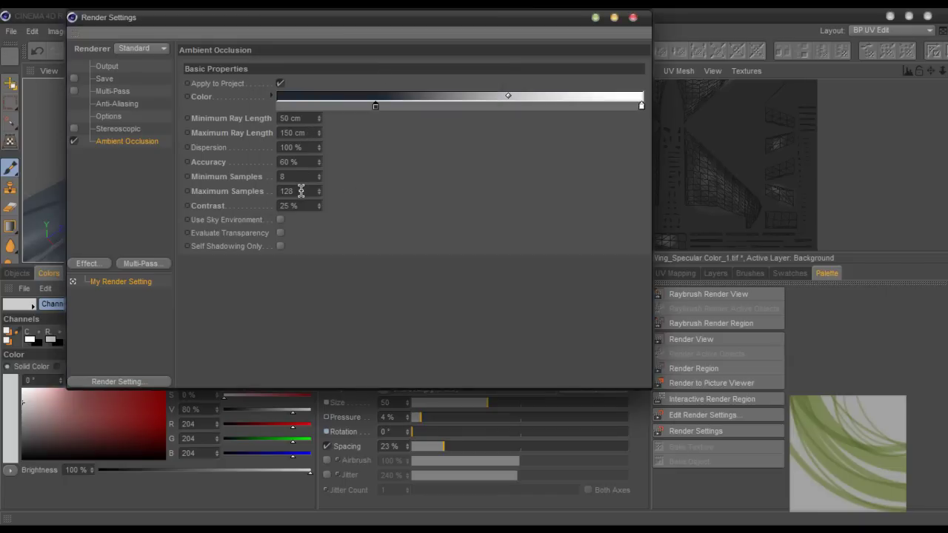
# Set the Ambient Occlusion accuracy to 80% and contrast to 30%, adjust the maximum ray length, and close the render settings.
pyautogui.click(294, 162)
pyautogui.write('30')
pyautogui.press('Return')
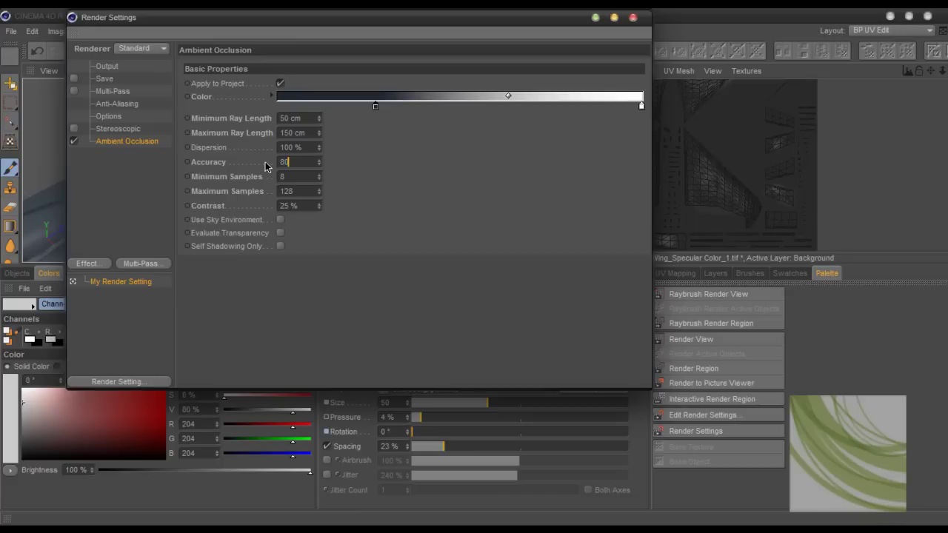
pyautogui.click(292, 205)
pyautogui.write('30')
pyautogui.press('Return')
pyautogui.click(304, 133)
pyautogui.write('2')
pyautogui.click(633, 17)
# Enlarge the 3D view, render the whole F-15 to the Picture Viewer to check the ambient occlusion, and close the viewer.
pyautogui.keyDown('alt'); pyautogui.moveTo(385, 211); pyautogui.dragTo(349, 172); pyautogui.keyUp('alt')
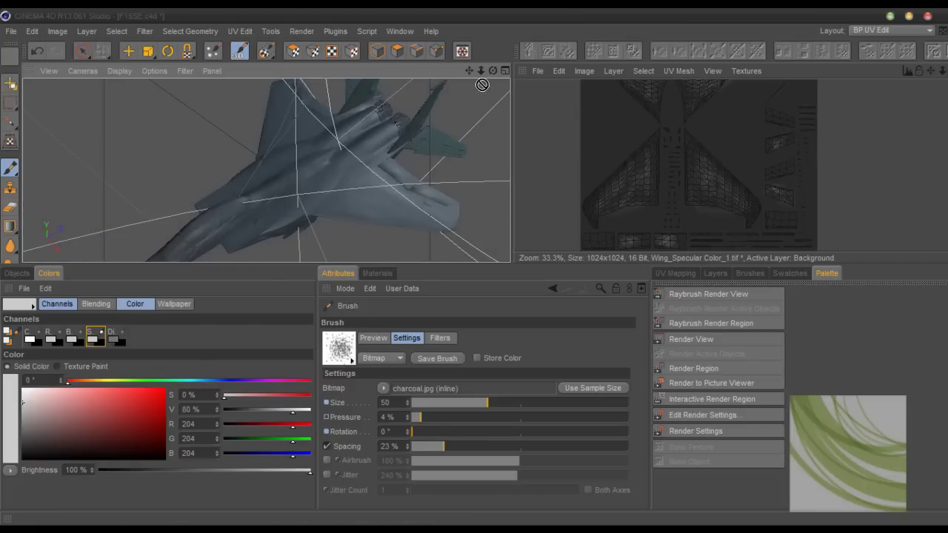
pyautogui.moveTo(493, 70)
pyautogui.mouseDown()
pyautogui.moveTo(289, 179)
pyautogui.moveTo(477, 94)
pyautogui.moveTo(492, 70)
pyautogui.moveTo(477, 80)
pyautogui.moveTo(469, 71)
pyautogui.mouseUp()
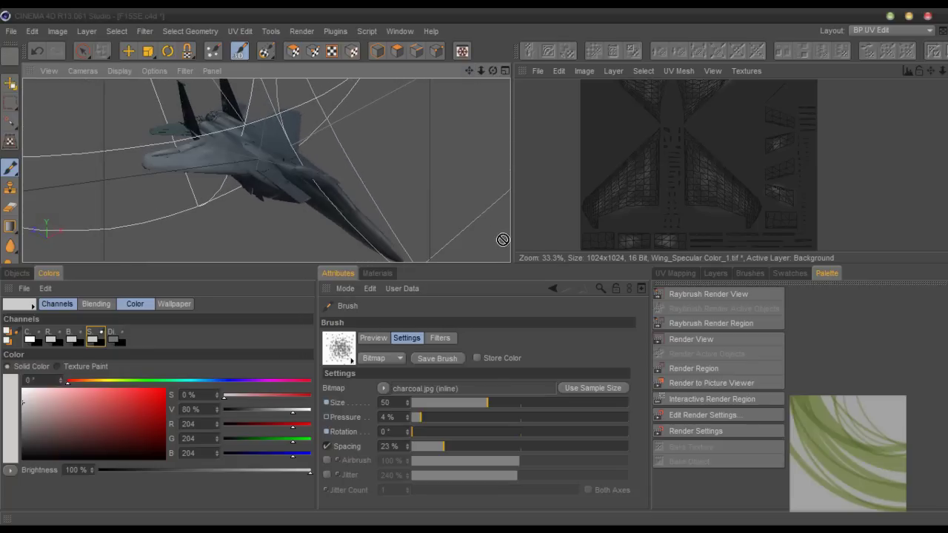
pyautogui.moveTo(491, 263); pyautogui.dragTo(491, 324)
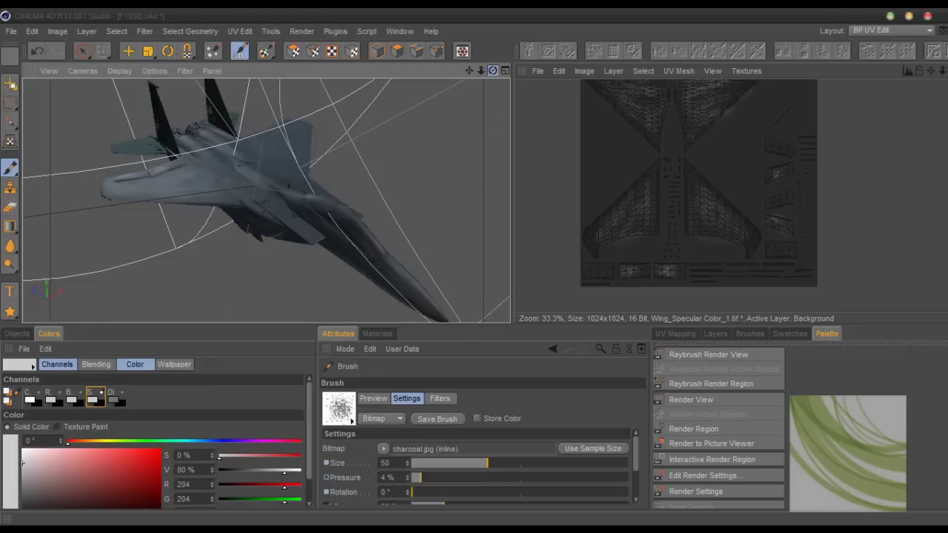
pyautogui.moveTo(492, 70); pyautogui.dragTo(479, 82)
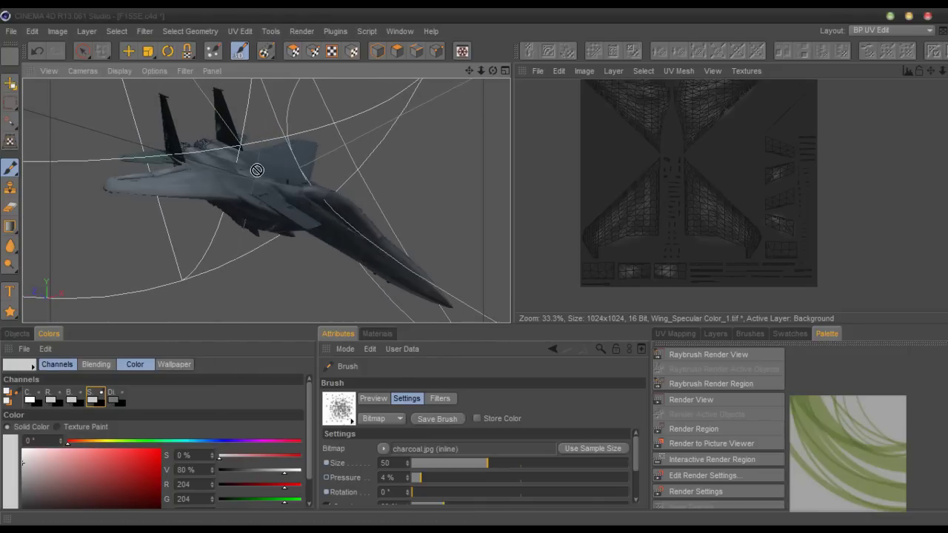
pyautogui.hotkey('shift', 'r')
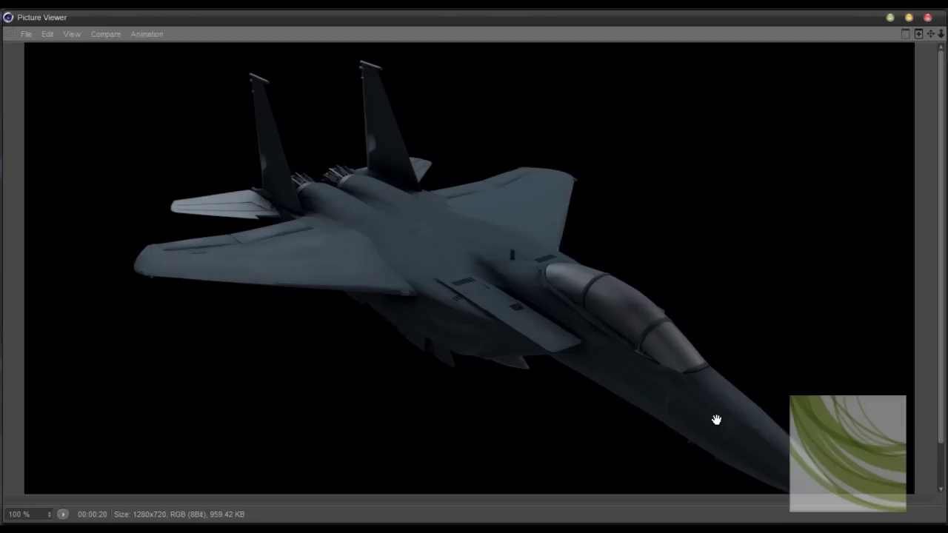
pyautogui.moveTo(717, 419); pyautogui.dragTo(717, 378)
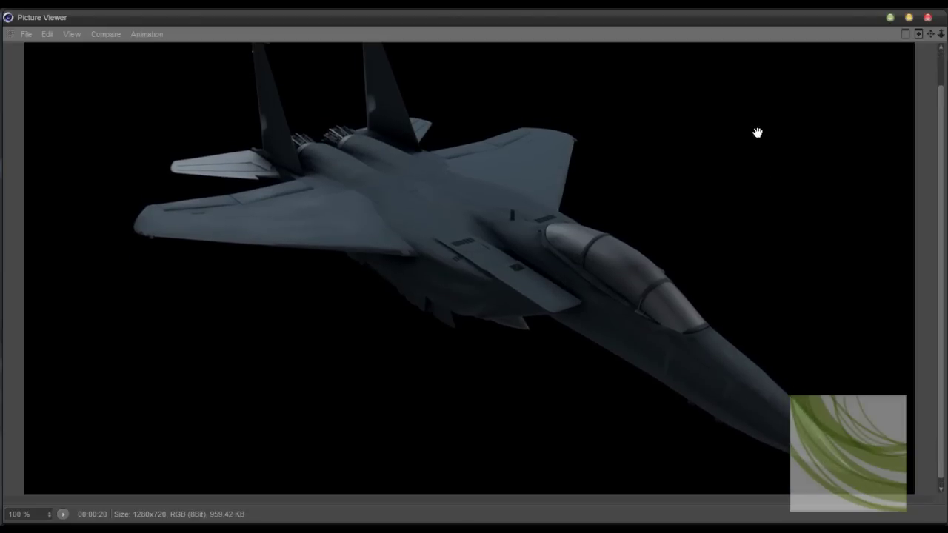
pyautogui.click(927, 18)
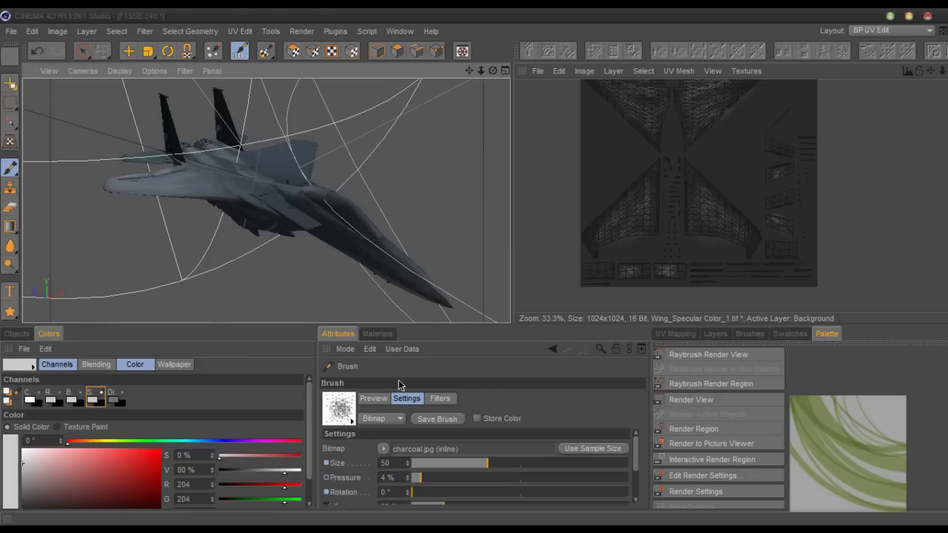
# Set the blending mode of the Wing specular color texture's Background layer to Color Dodge.
pyautogui.click(377, 334)
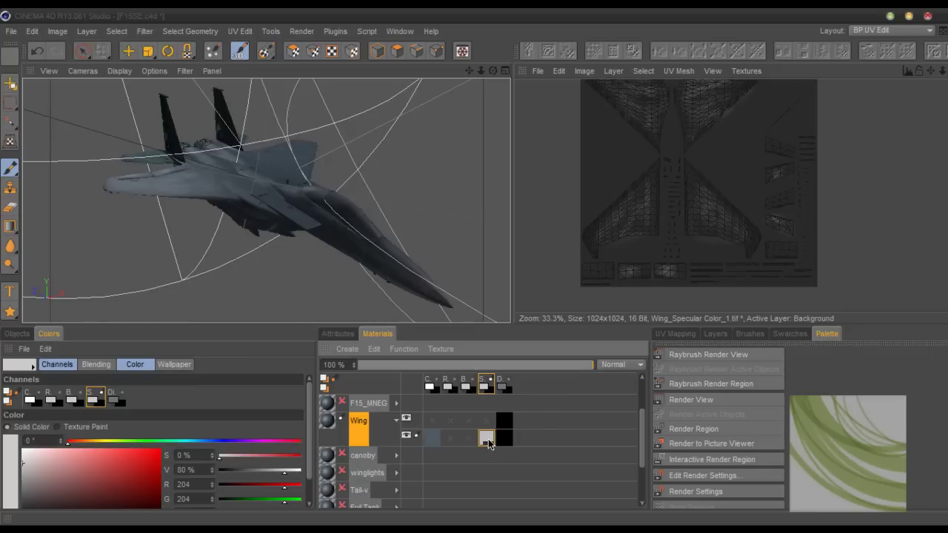
pyautogui.click(716, 334)
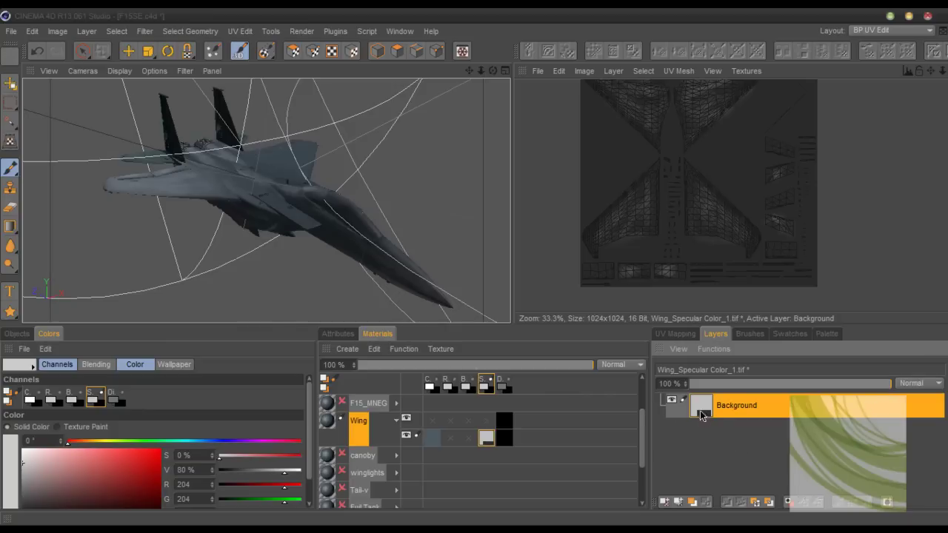
pyautogui.click(908, 384)
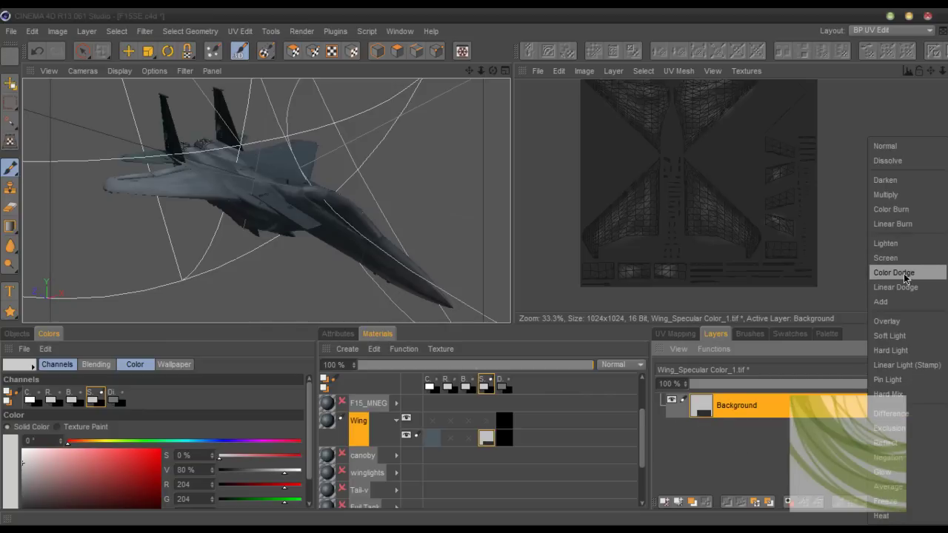
pyautogui.click(903, 273)
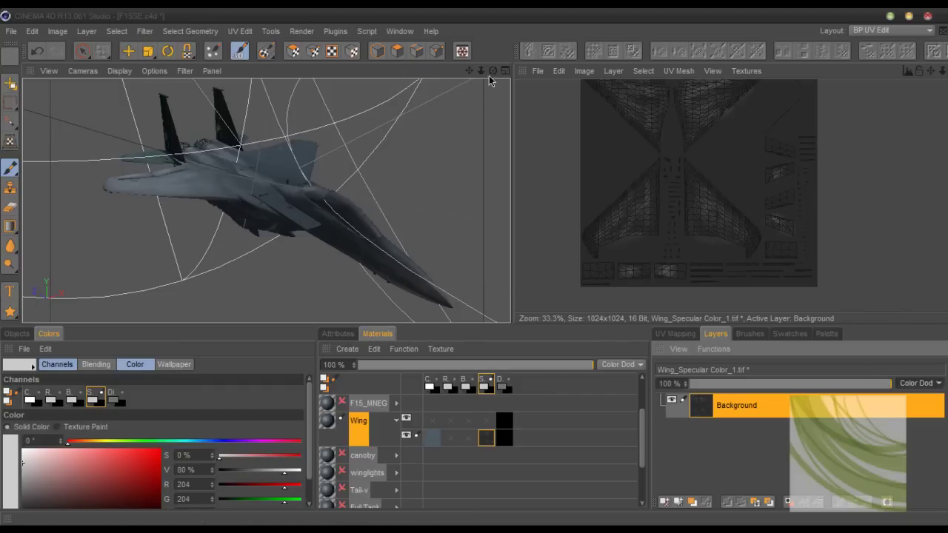
# Add a new layer to the Wing material's diffusion texture and name it Lwing.
pyautogui.moveTo(492, 70); pyautogui.dragTo(474, 96)
pyautogui.keyDown('alt'); pyautogui.moveTo(268, 184); pyautogui.dragTo(245, 214); pyautogui.keyUp('alt')
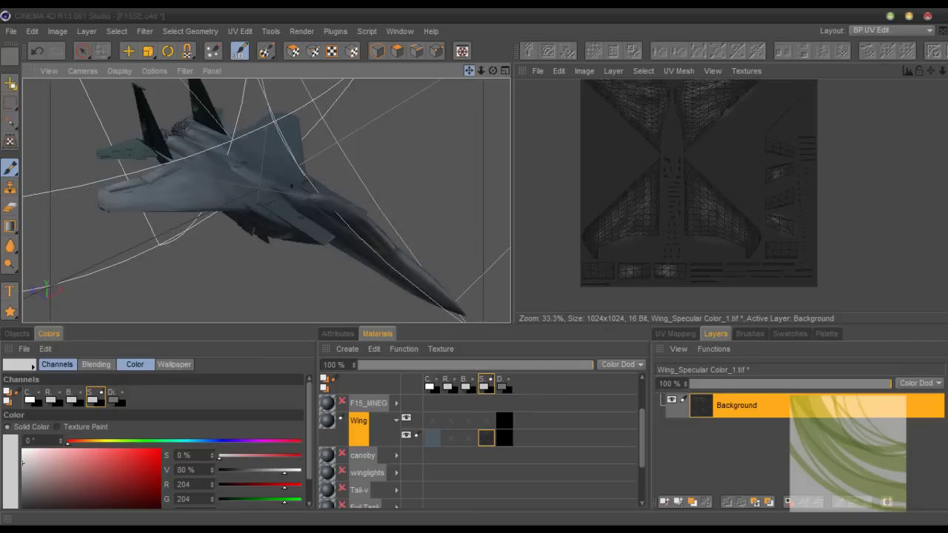
pyautogui.moveTo(492, 71)
pyautogui.mouseDown()
pyautogui.moveTo(348, 89)
pyautogui.moveTo(486, 200)
pyautogui.moveTo(490, 265)
pyautogui.mouseUp()
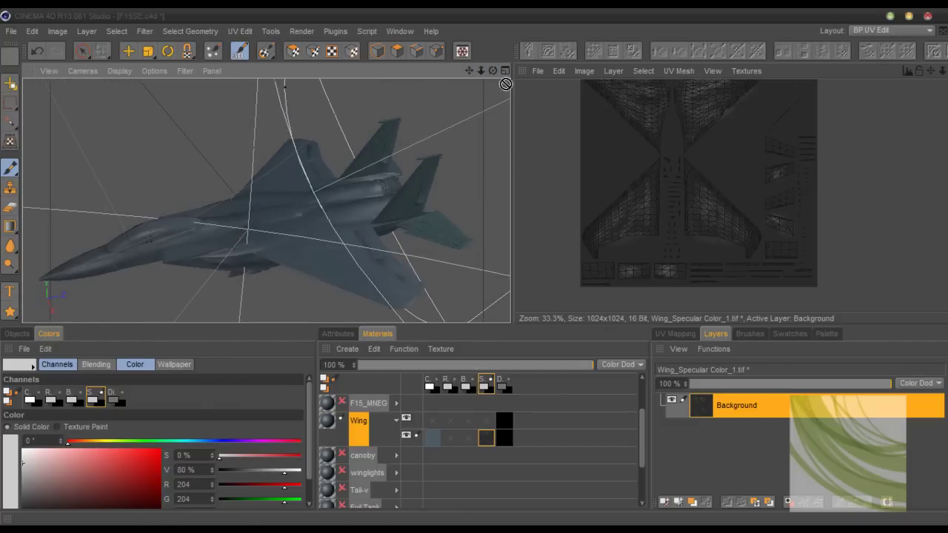
pyautogui.moveTo(492, 70)
pyautogui.mouseDown()
pyautogui.moveTo(493, 118)
pyautogui.moveTo(493, 71)
pyautogui.moveTo(473, 74)
pyautogui.moveTo(476, 269)
pyautogui.mouseUp()
pyautogui.keyDown('alt'); pyautogui.moveTo(354, 220); pyautogui.dragTo(266, 200); pyautogui.keyUp('alt')
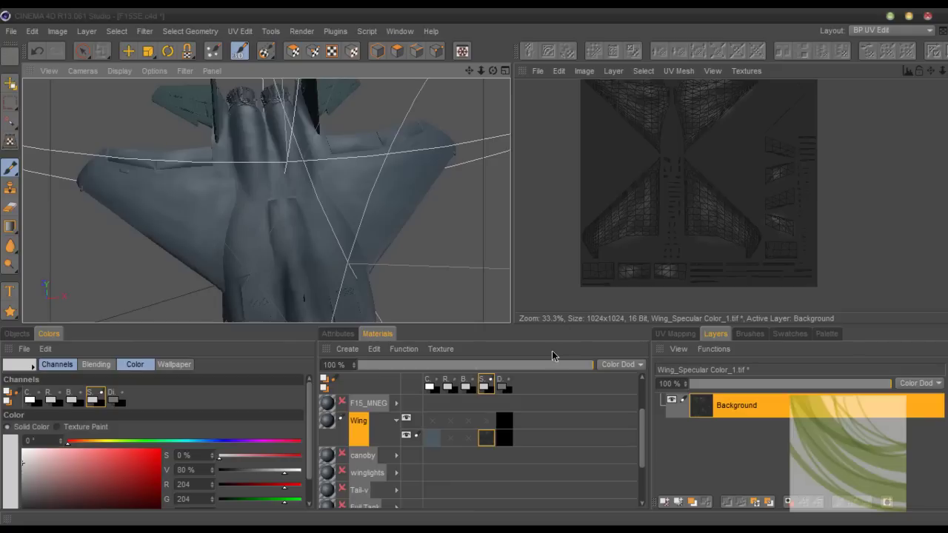
pyautogui.click(338, 334)
pyautogui.click(378, 334)
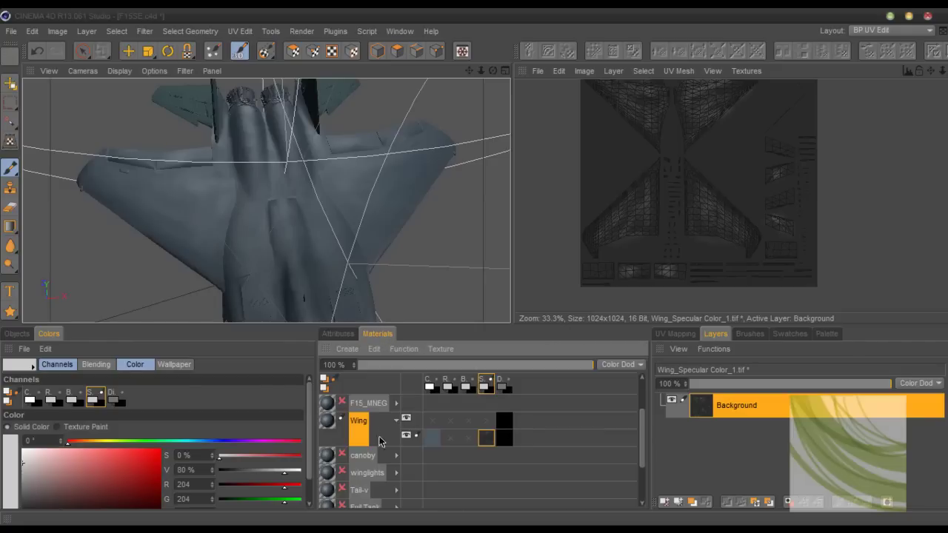
pyautogui.click(504, 439)
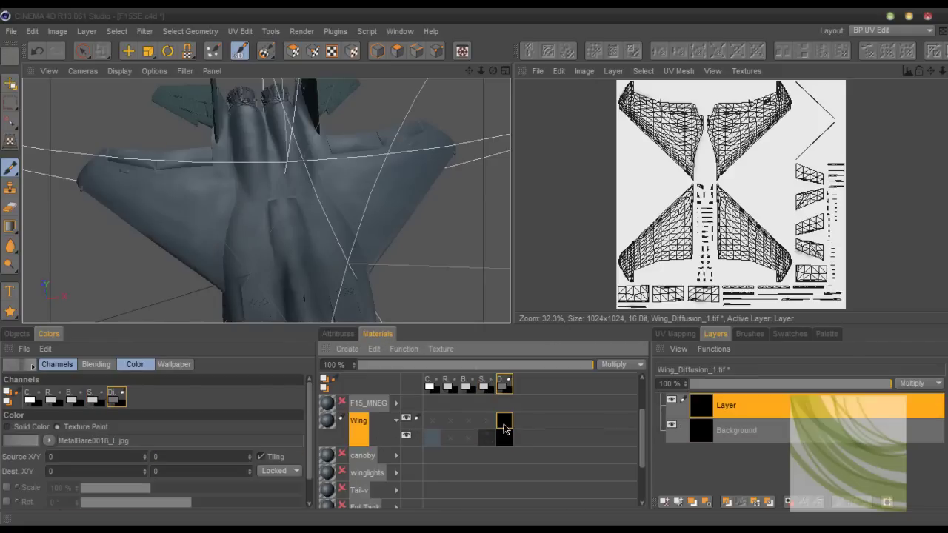
pyautogui.rightClick(503, 428)
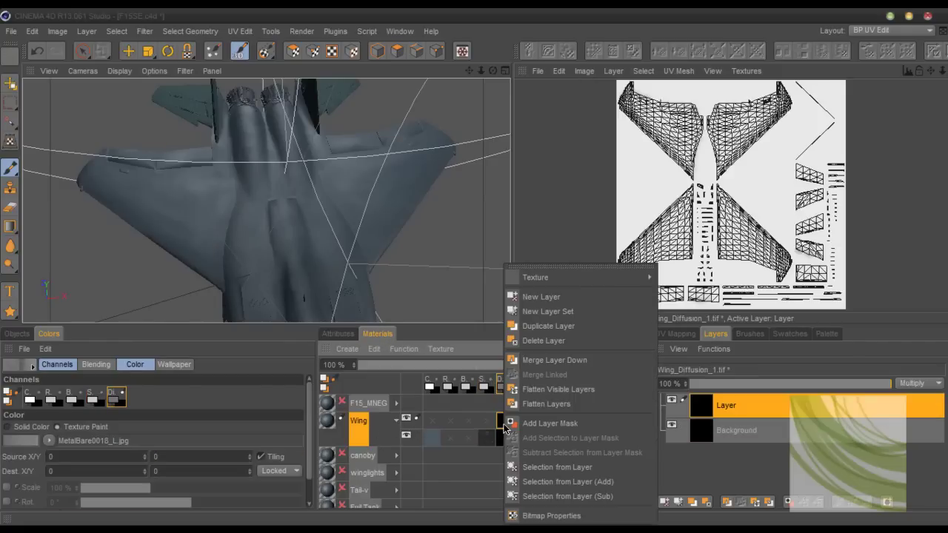
pyautogui.click(548, 295)
pyautogui.doubleClick(731, 407)
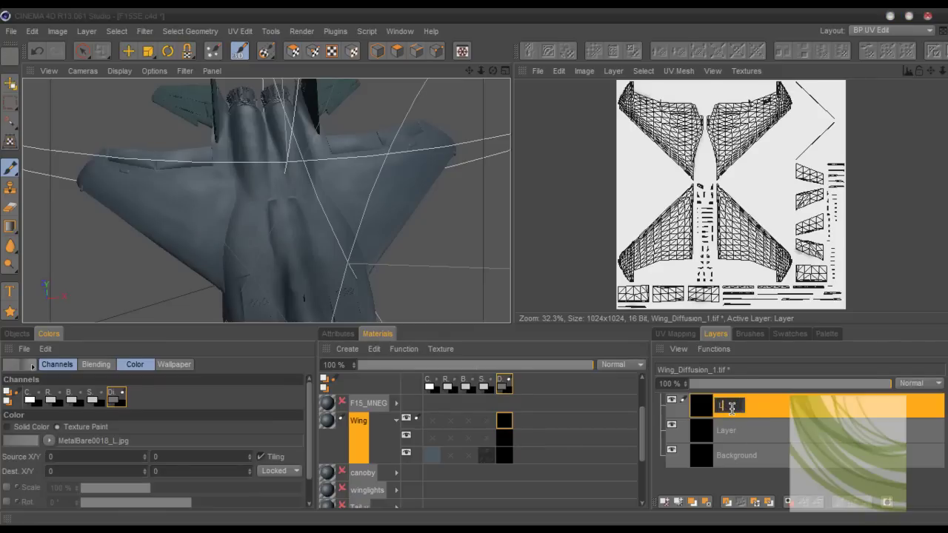
pyautogui.press('Return')
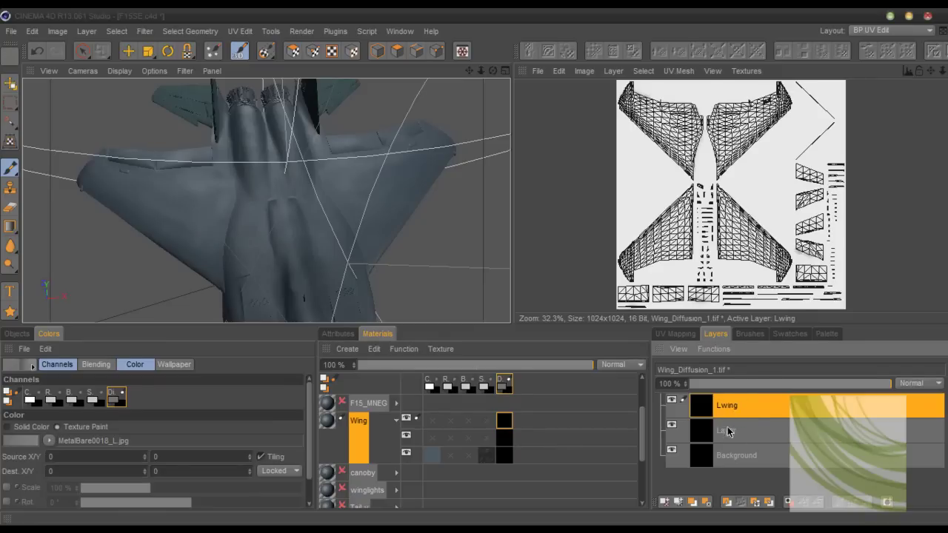
# Rename the existing paint layer above the diffusion texture's Background as Rwing.
pyautogui.click(727, 431)
pyautogui.doubleClick(728, 431)
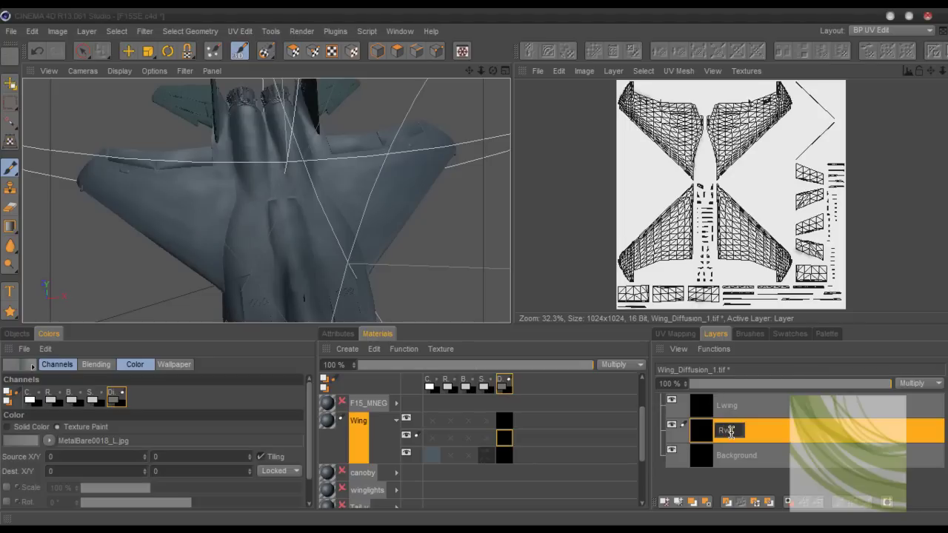
pyautogui.write('Rwing')
pyautogui.press('Return')
# Set the Lwing layer's blending mode to Multiply and the charcoal brush's pressure to 10%.
pyautogui.click(733, 411)
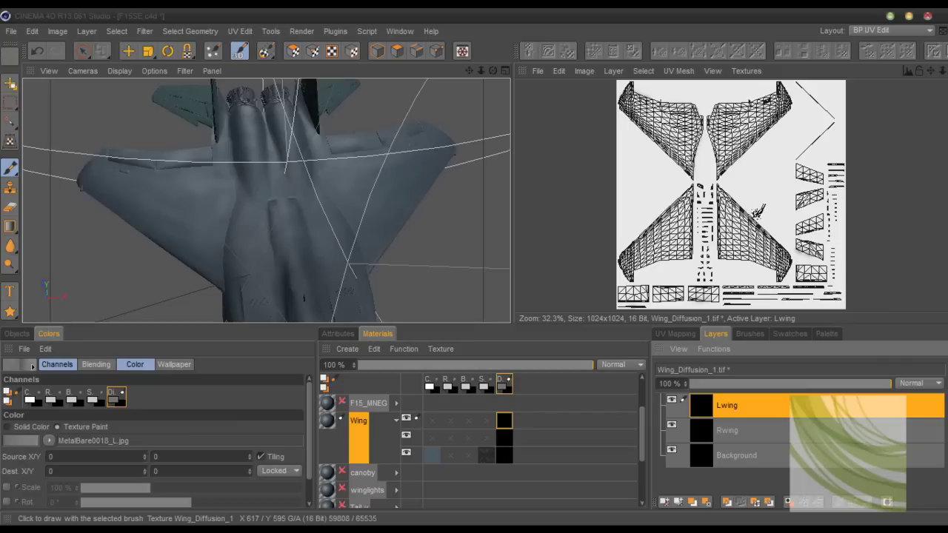
pyautogui.click(921, 384)
pyautogui.click(896, 195)
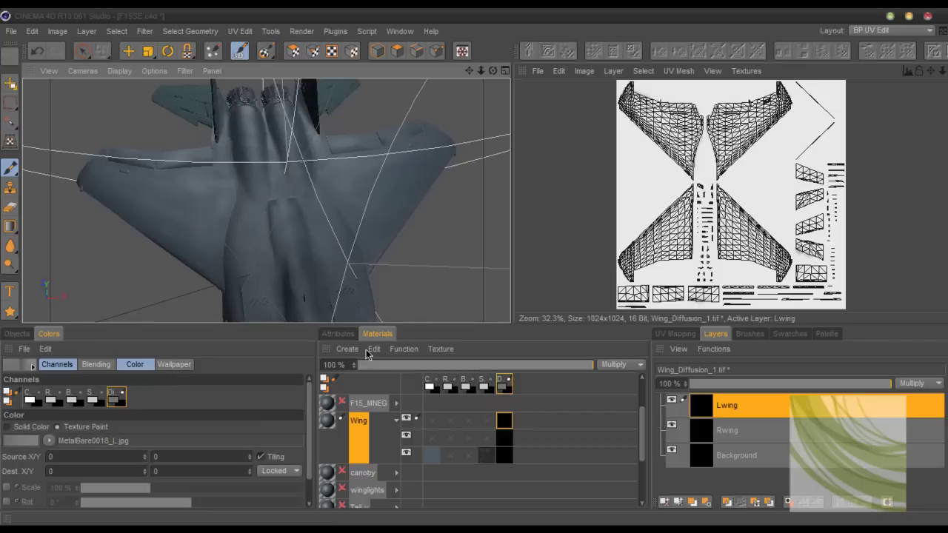
pyautogui.click(338, 334)
pyautogui.moveTo(419, 485); pyautogui.dragTo(434, 482)
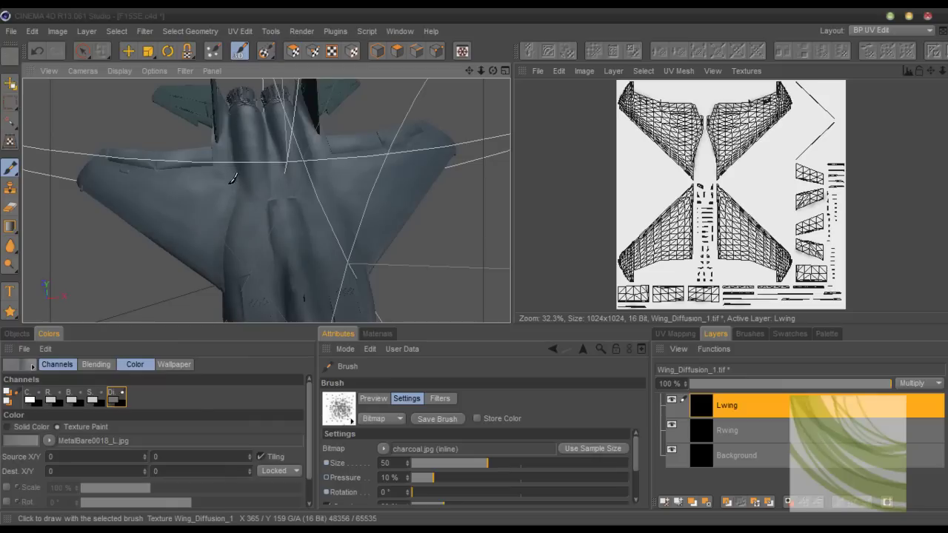
# Render the top view of the wings to the Picture Viewer to check the shading, and close the viewer.
pyautogui.hotkey('shift', 'r')
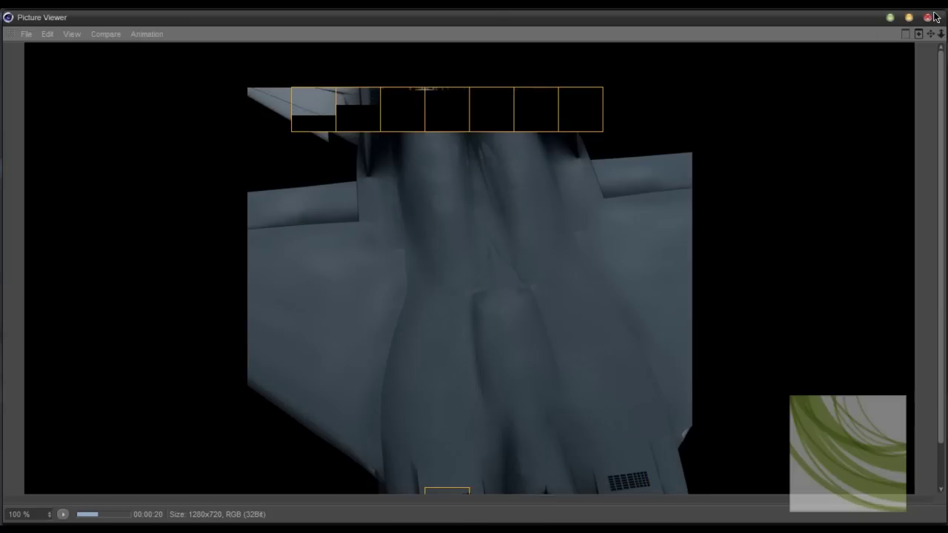
pyautogui.hotkey('shift', 'r')
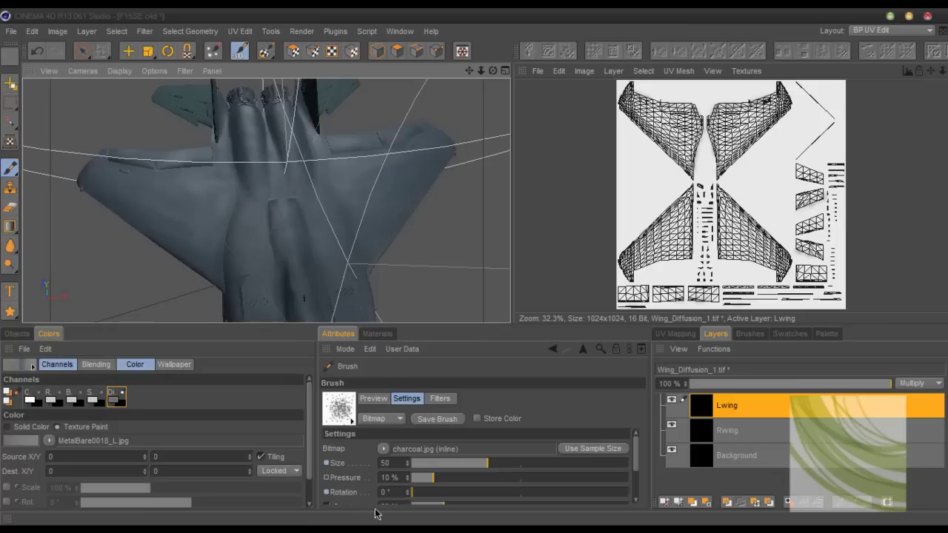
# Add a Reflection texture channel to the Wing material as a 1024 × 1024, 16-bit RGB texture filled with light grey.
pyautogui.click(377, 334)
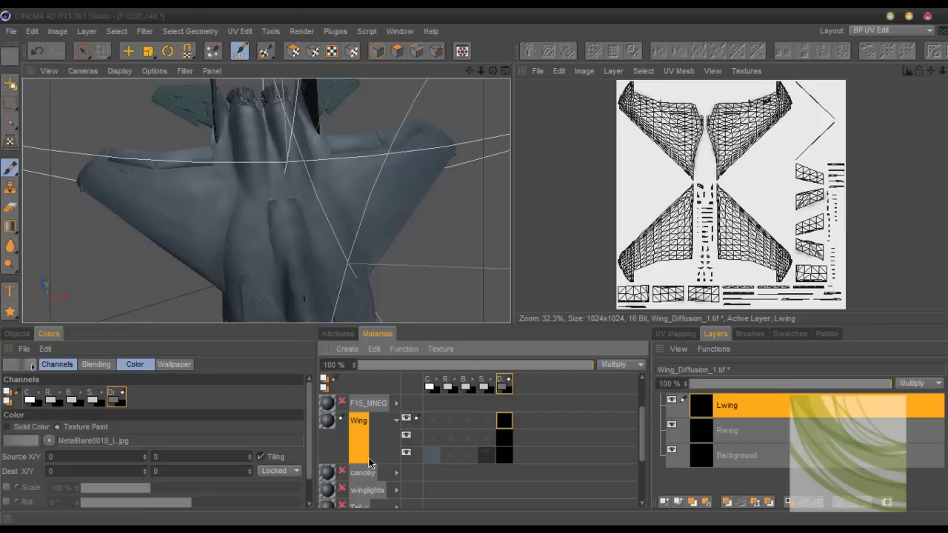
pyautogui.rightClick(330, 422)
pyautogui.moveTo(444, 220)
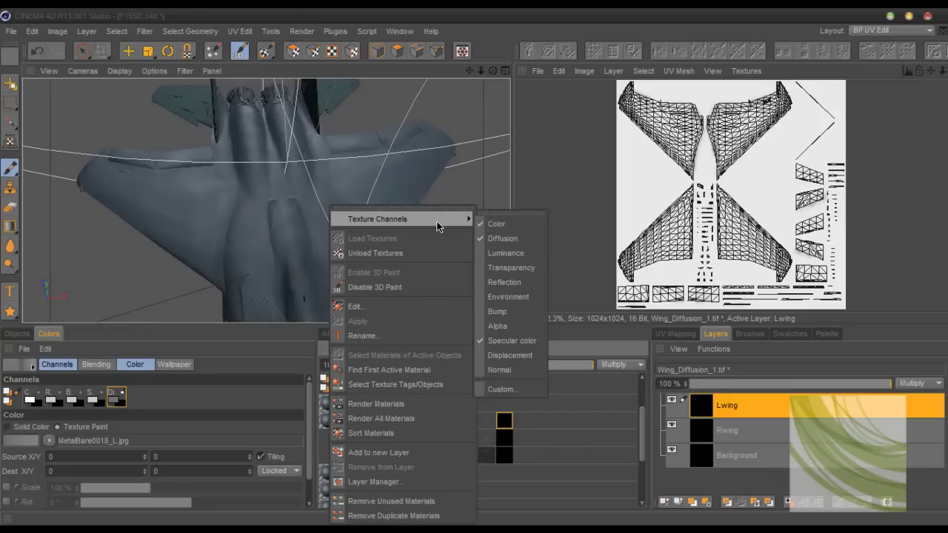
pyautogui.click(509, 282)
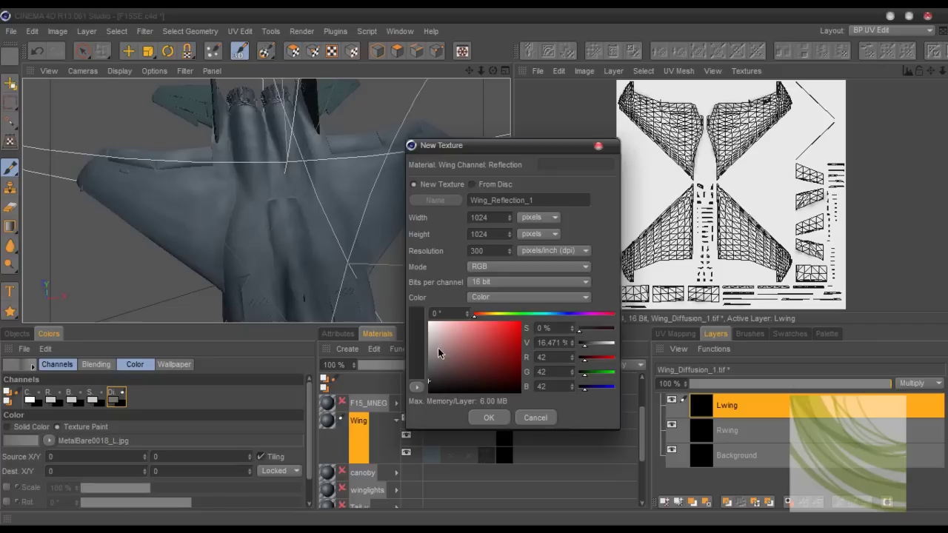
pyautogui.moveTo(437, 347); pyautogui.dragTo(415, 332)
pyautogui.click(484, 417)
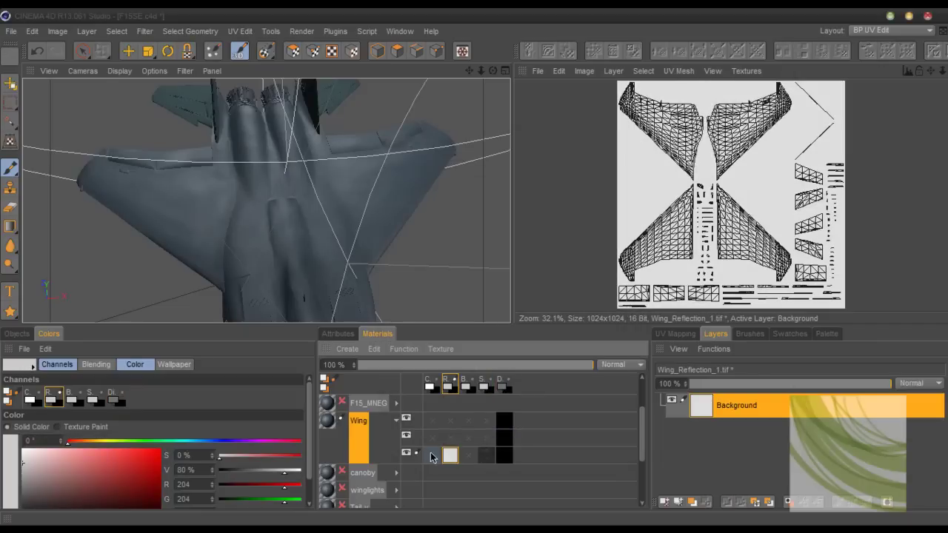
# In the Wing material's reflection settings, set the brightness to 18% and mix strength to 24%, and close the editor.
pyautogui.doubleClick(328, 423)
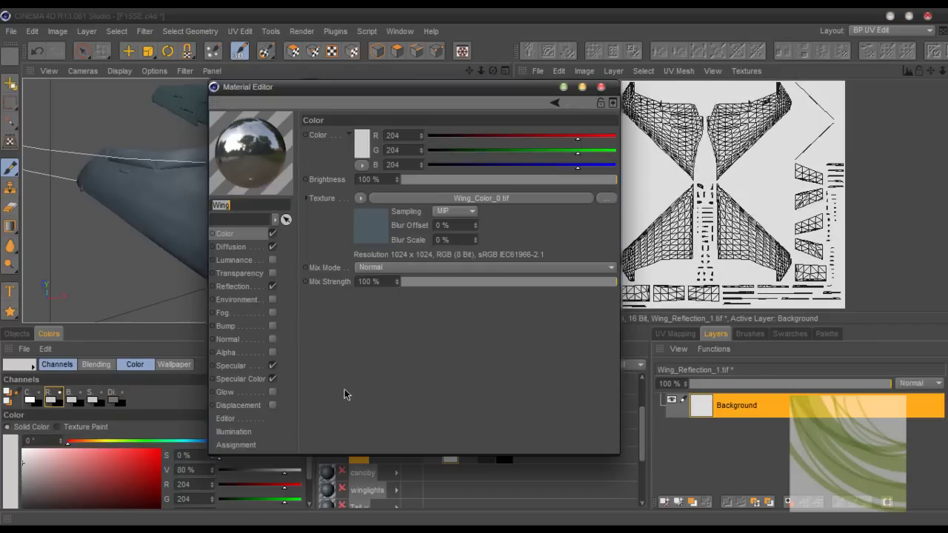
pyautogui.click(248, 286)
pyautogui.moveTo(549, 294); pyautogui.dragTo(487, 294)
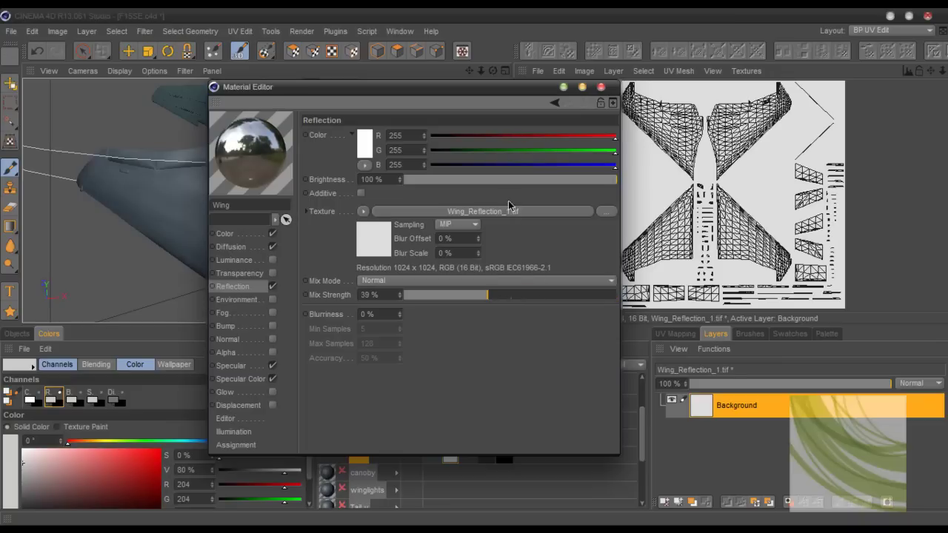
pyautogui.moveTo(507, 186); pyautogui.dragTo(456, 188)
pyautogui.moveTo(469, 294); pyautogui.dragTo(455, 296)
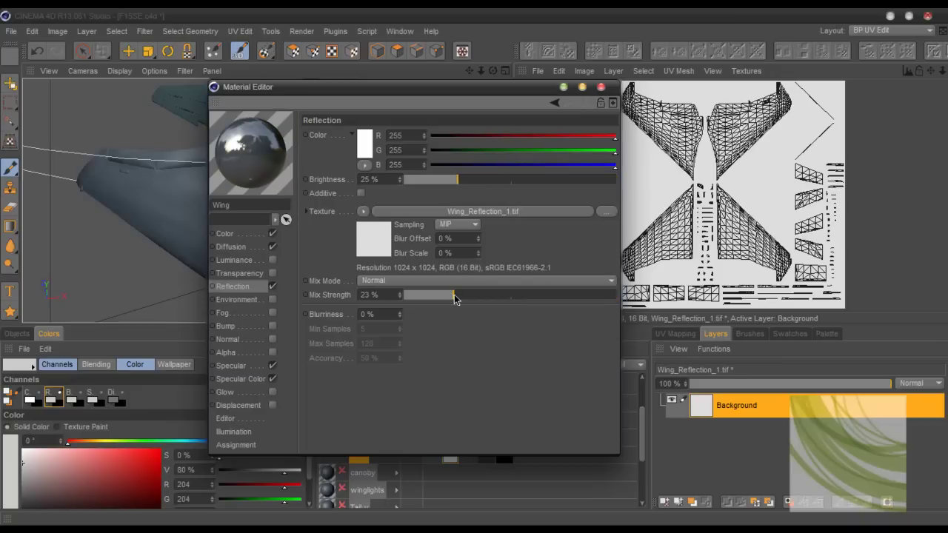
pyautogui.moveTo(438, 179); pyautogui.dragTo(441, 184)
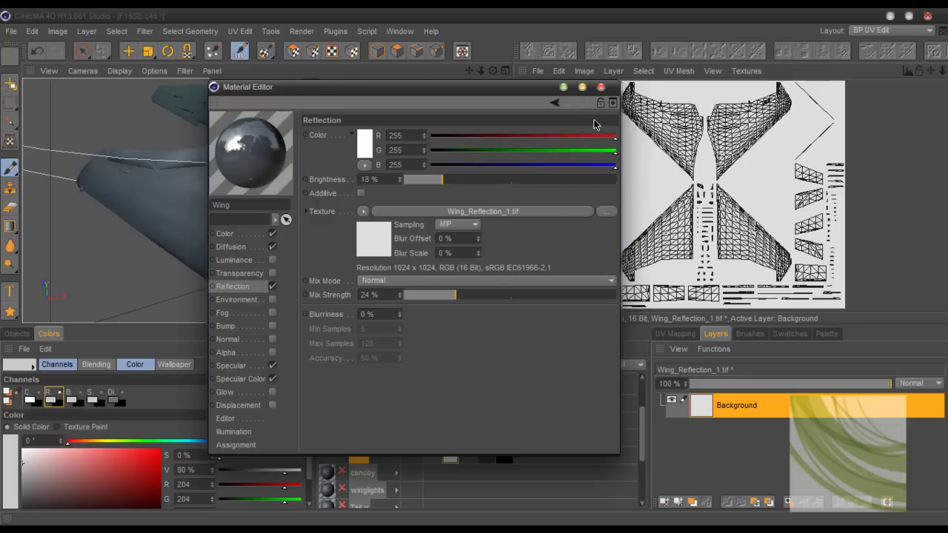
pyautogui.click(601, 87)
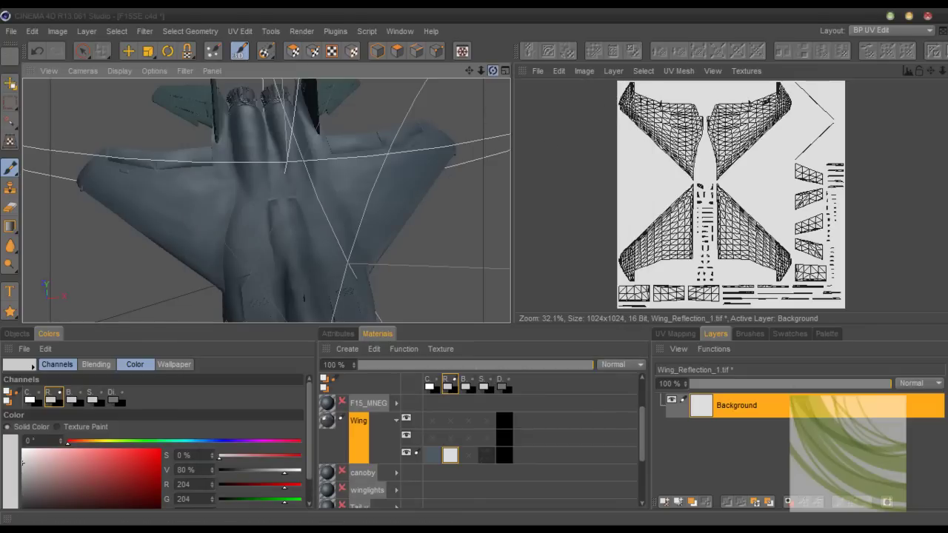
# Render a low side view of the F-15 to the Picture Viewer to check the wing reflection, and close the viewer.
pyautogui.moveTo(493, 70); pyautogui.dragTo(293, 262)
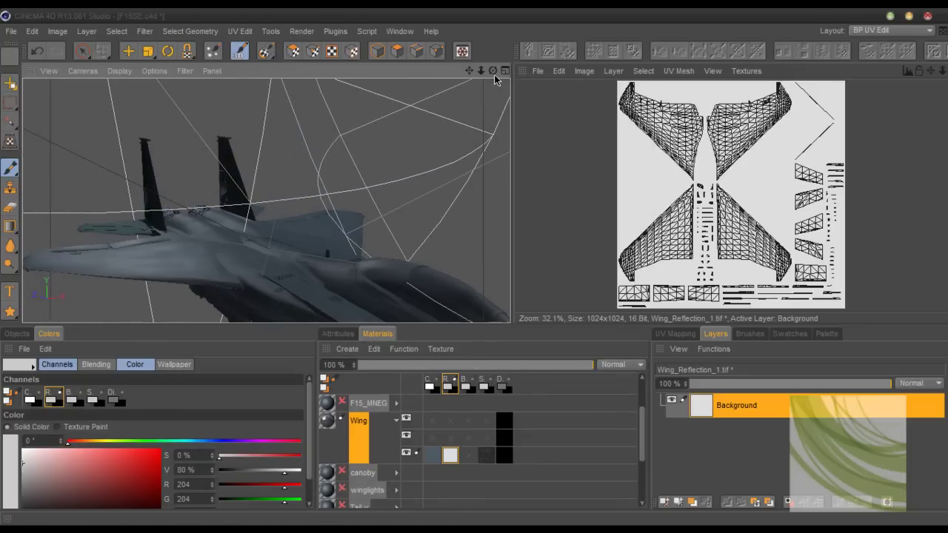
pyautogui.hotkey('shift', 'r')
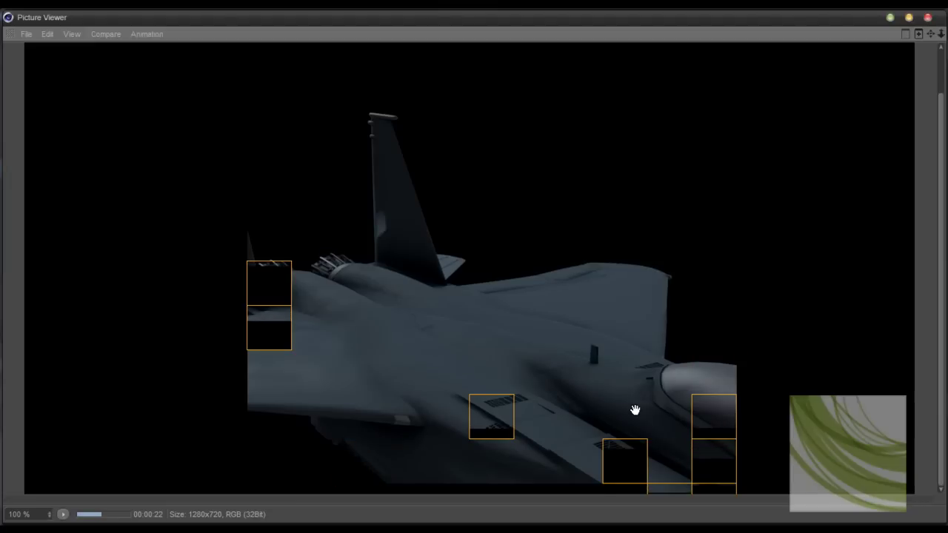
pyautogui.click(927, 17)
pyautogui.click(496, 320)
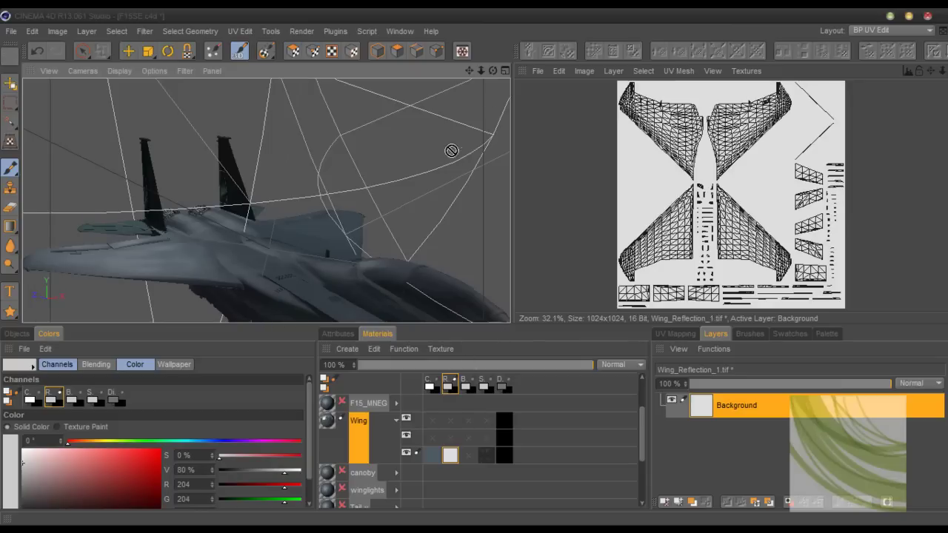
# Add a new layer above the Background of the Wing material's specular color texture.
pyautogui.moveTo(492, 70)
pyautogui.mouseDown()
pyautogui.moveTo(495, 100)
pyautogui.moveTo(492, 74)
pyautogui.moveTo(468, 76)
pyautogui.moveTo(490, 71)
pyautogui.mouseUp()
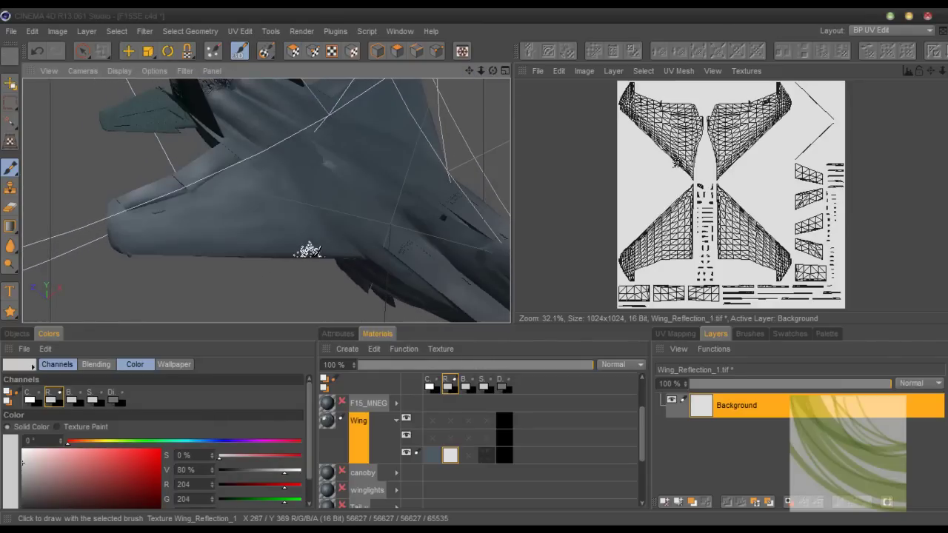
pyautogui.click(339, 334)
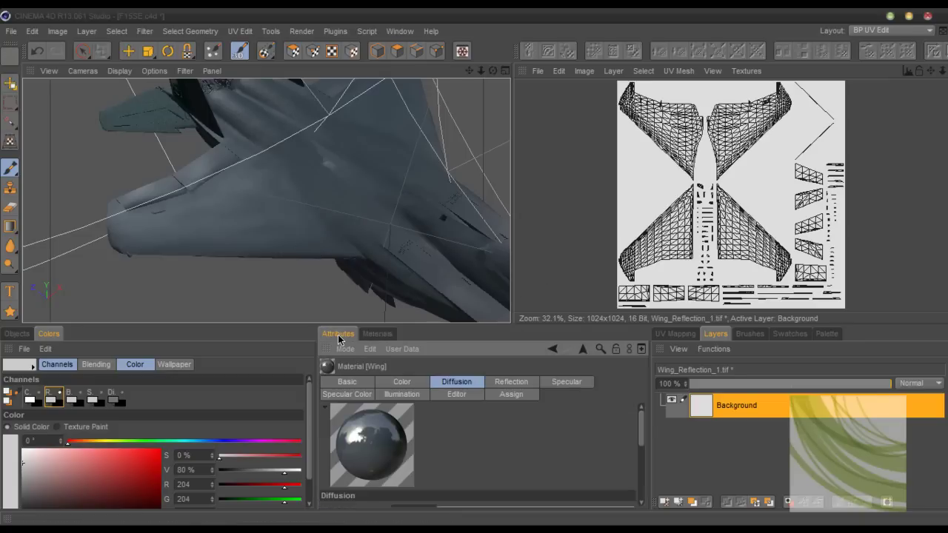
pyautogui.click(377, 334)
pyautogui.click(484, 455)
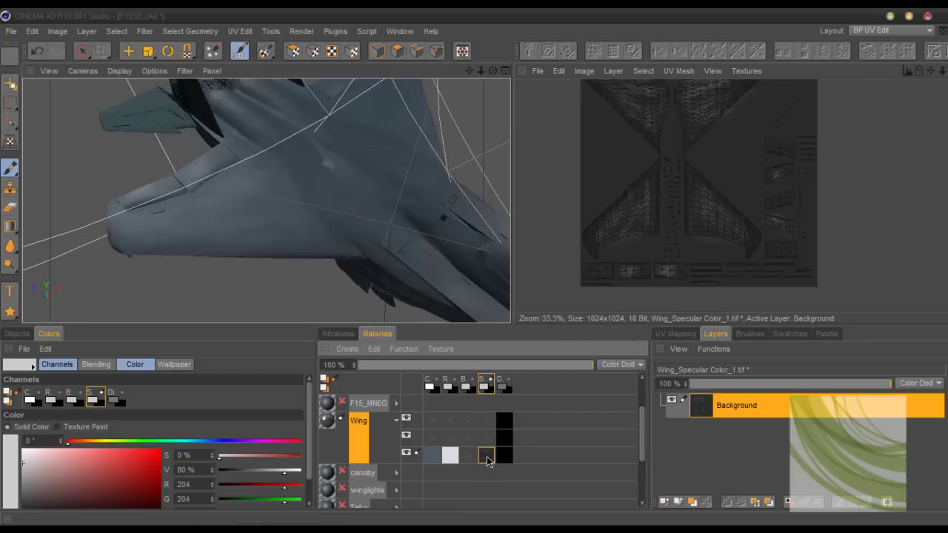
pyautogui.rightClick(488, 461)
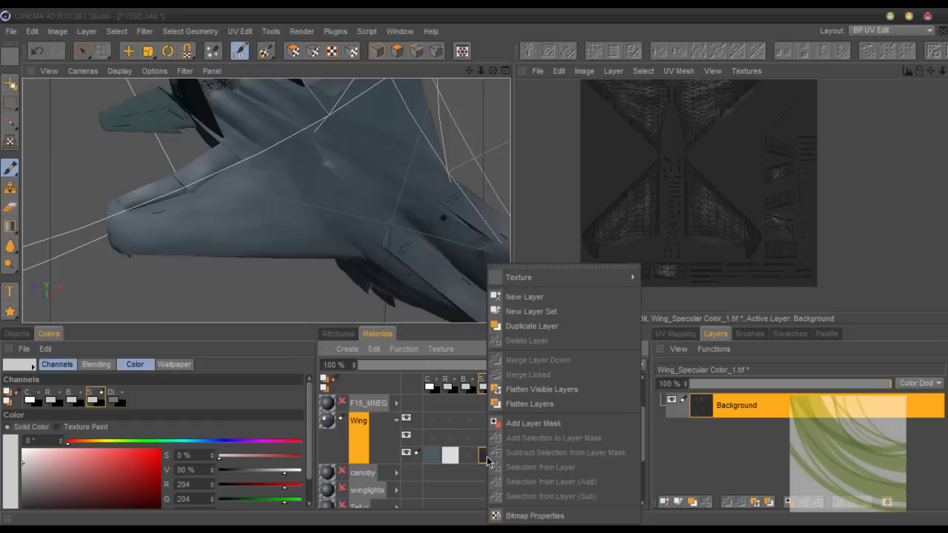
pyautogui.click(542, 297)
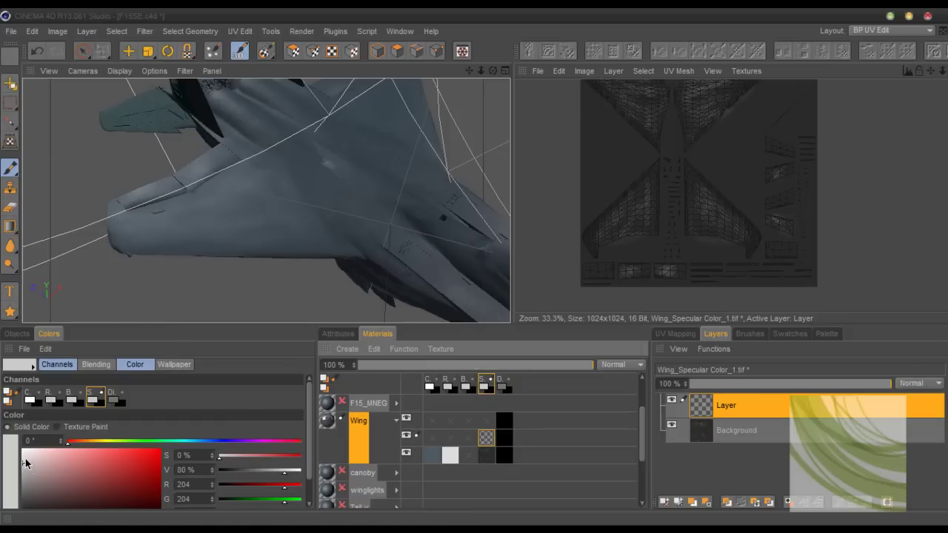
# Set the brush to texture paint with MetalBare0098_1_L.jpg as the pattern, scaled to 42%.
pyautogui.click(23, 457)
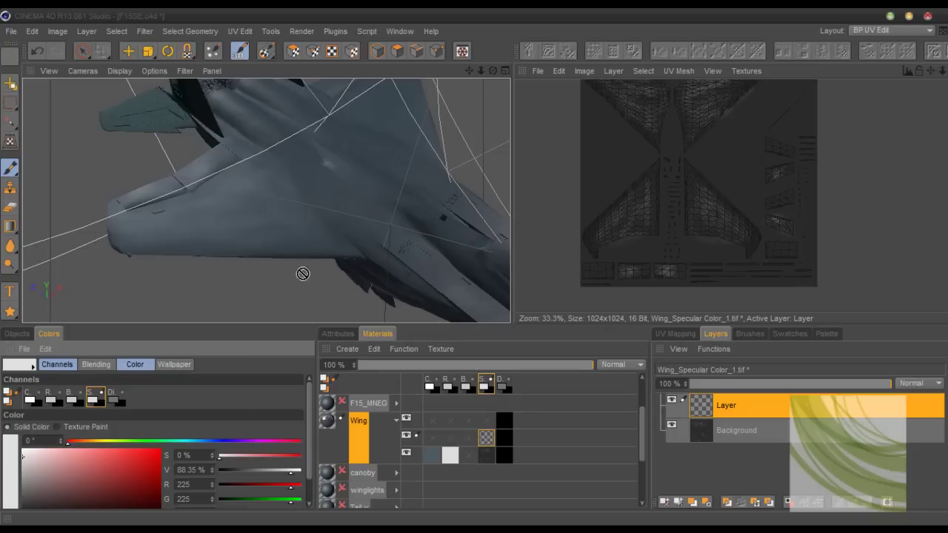
pyautogui.click(69, 427)
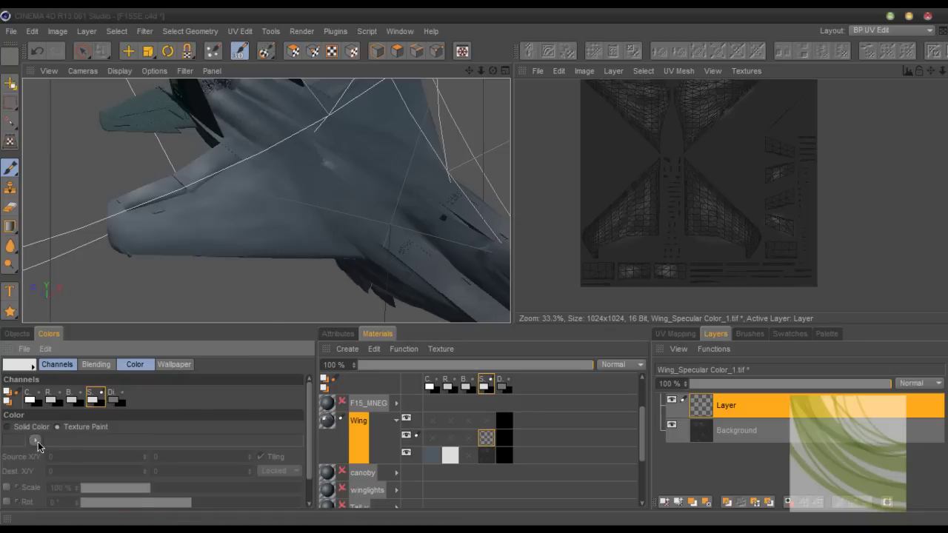
pyautogui.click(36, 441)
pyautogui.click(72, 470)
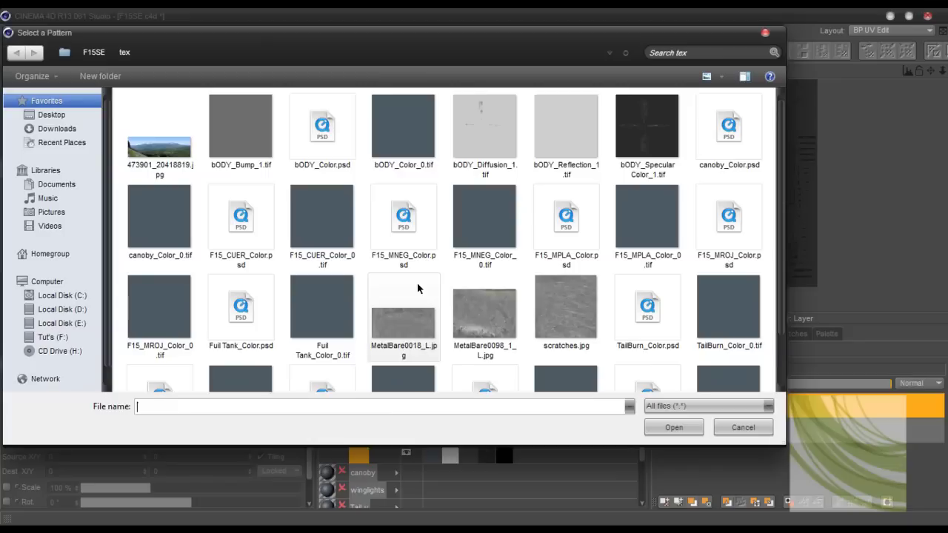
pyautogui.doubleClick(461, 348)
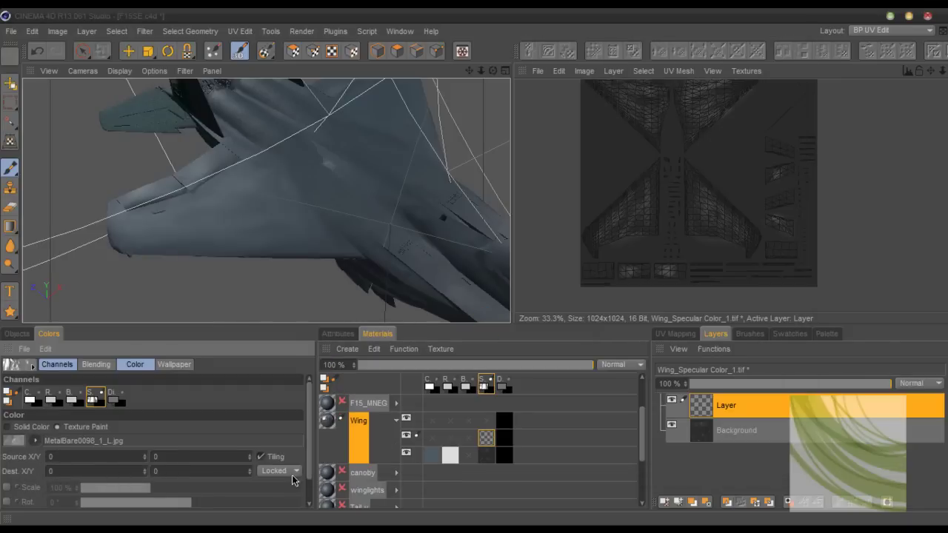
pyautogui.scroll(-1, 308, 459)
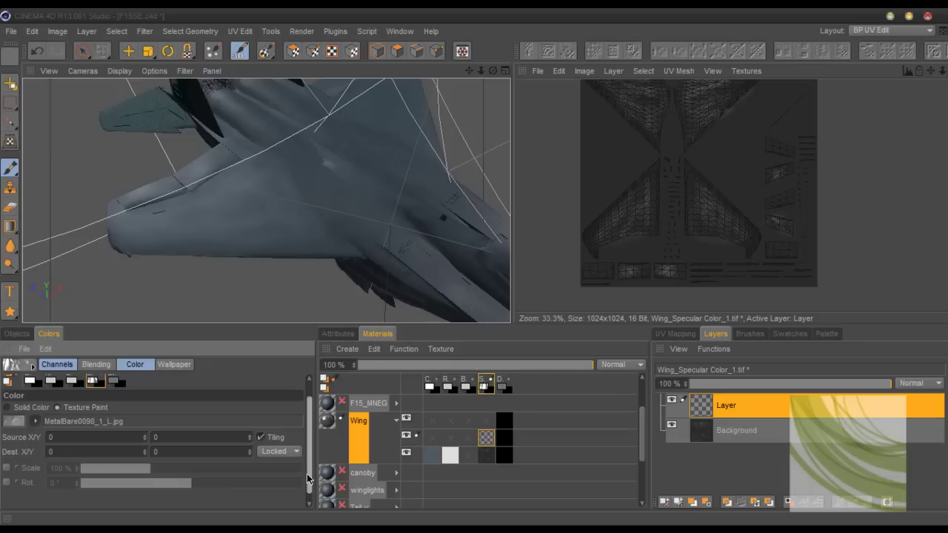
pyautogui.click(8, 468)
pyautogui.moveTo(152, 471); pyautogui.dragTo(124, 473)
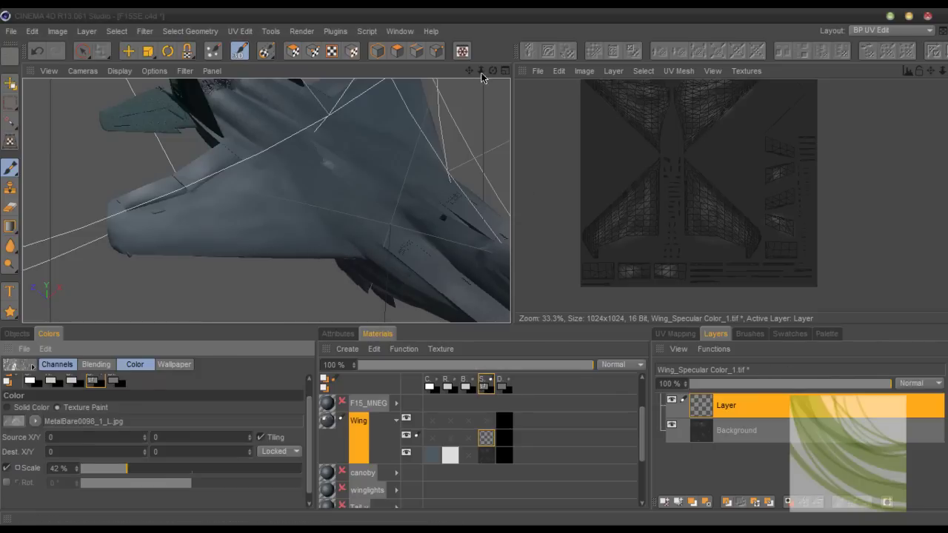
# Test-render a close-up of the scratch strokes on the wing's edge in the Picture Viewer, close it, and undo the strokes.
pyautogui.moveTo(481, 71); pyautogui.dragTo(266, 200)
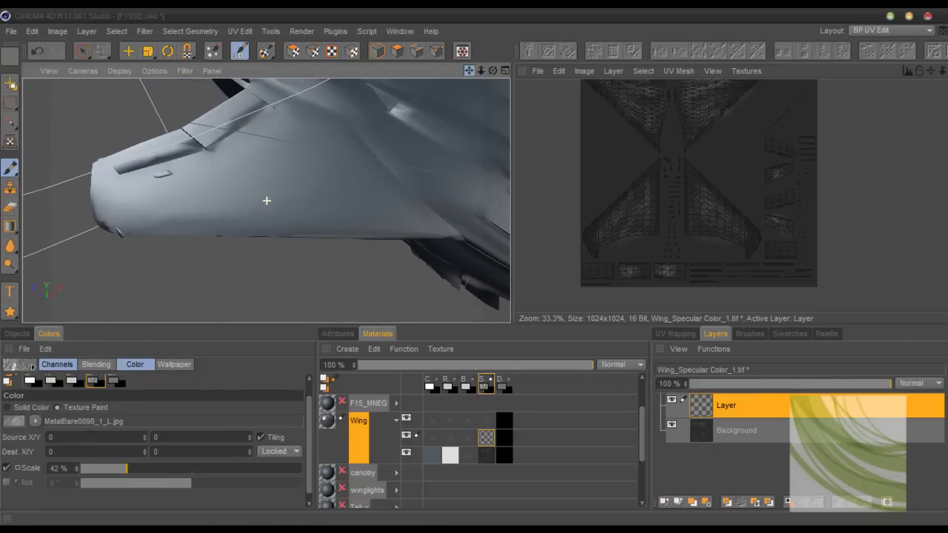
pyautogui.moveTo(480, 71)
pyautogui.mouseDown()
pyautogui.moveTo(489, 111)
pyautogui.moveTo(482, 83)
pyautogui.moveTo(485, 93)
pyautogui.moveTo(467, 75)
pyautogui.moveTo(455, 85)
pyautogui.moveTo(423, 222)
pyautogui.mouseUp()
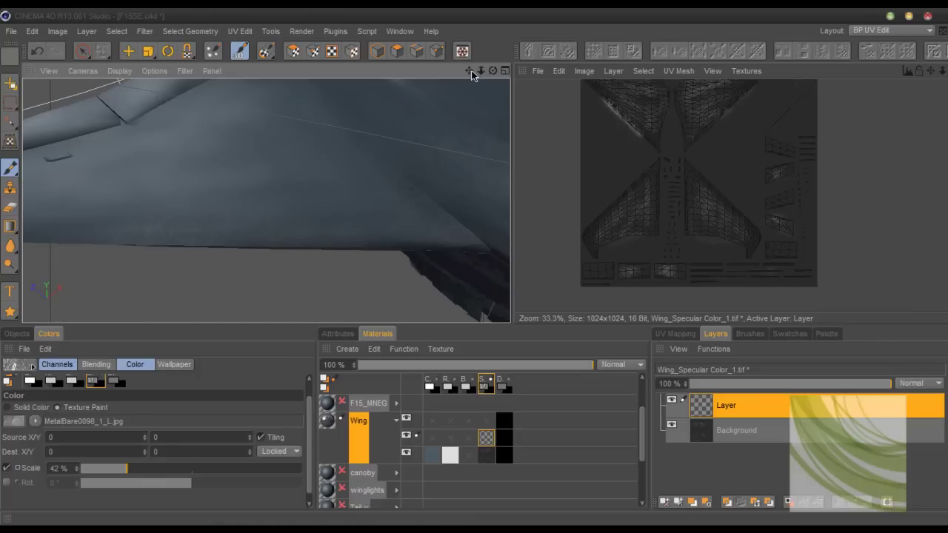
pyautogui.hotkey('shift', 'r')
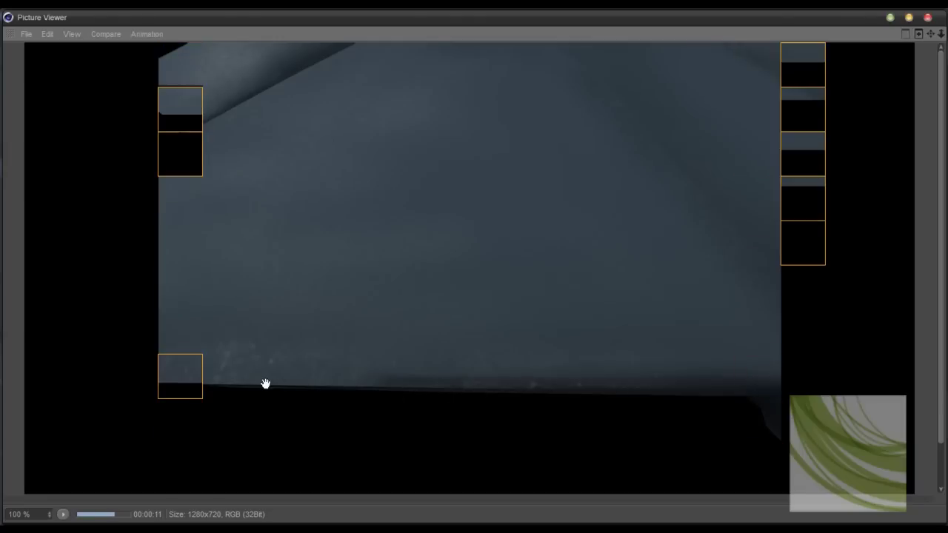
pyautogui.click(934, 16)
pyautogui.click(492, 319)
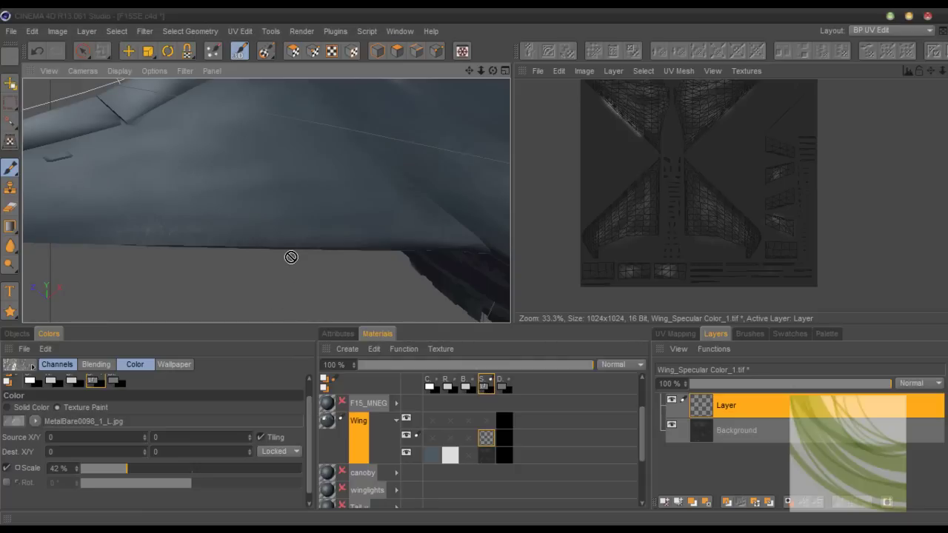
pyautogui.hotkey('ctrl', 'z')
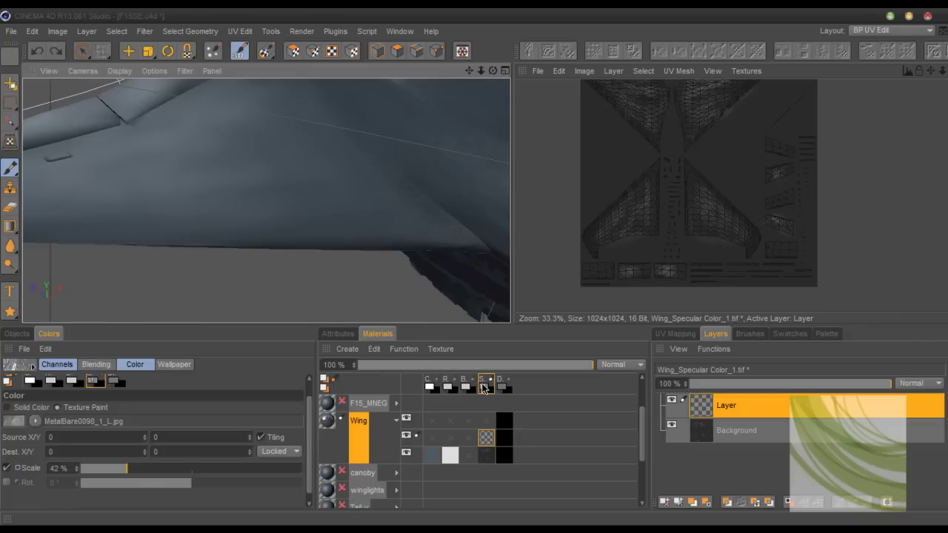
# Add a Bump channel to the Wing material as a 1024 × 1024, 16-bit grayscale texture in mid grey (RGB 138), with a new layer.
pyautogui.moveTo(481, 383); pyautogui.dragTo(469, 466)
pyautogui.rightClick(327, 427)
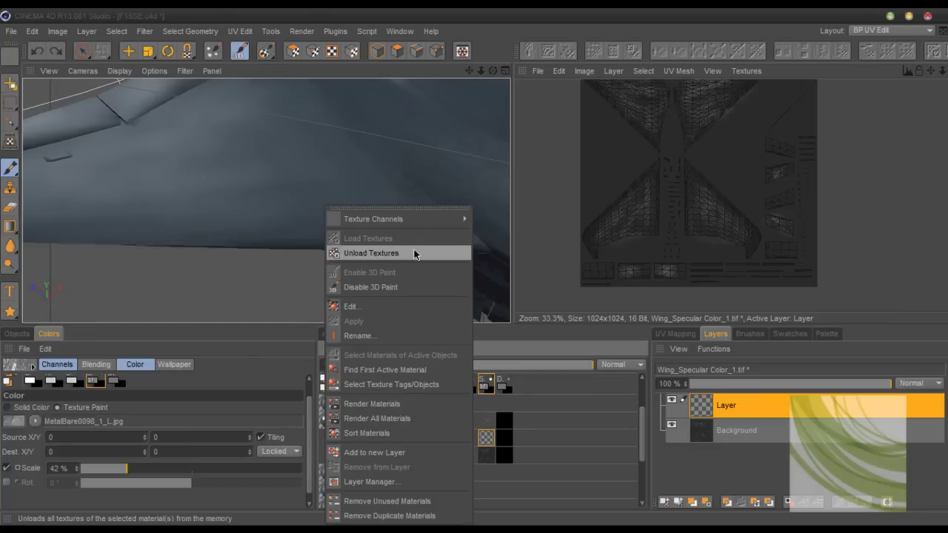
pyautogui.moveTo(420, 219)
pyautogui.click(493, 312)
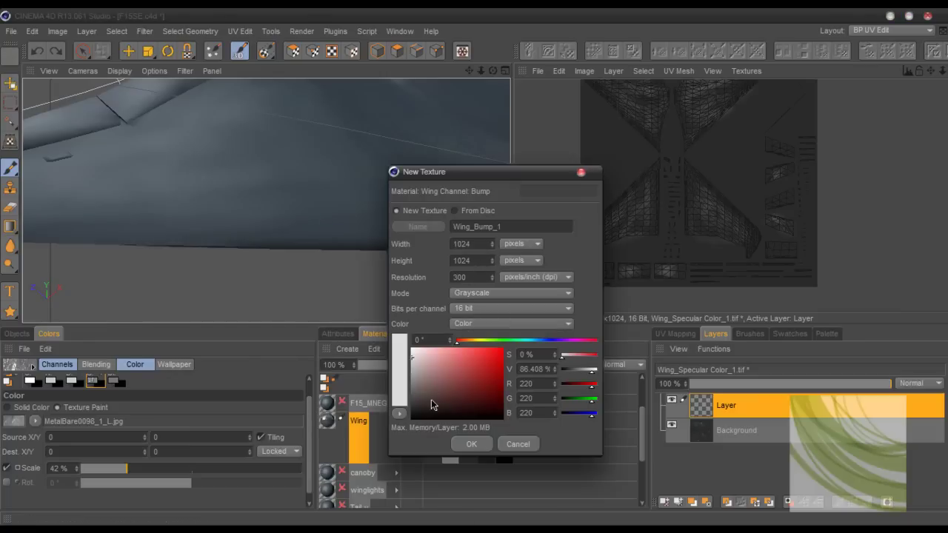
pyautogui.moveTo(433, 405)
pyautogui.mouseDown()
pyautogui.moveTo(405, 415)
pyautogui.moveTo(379, 380)
pyautogui.mouseUp()
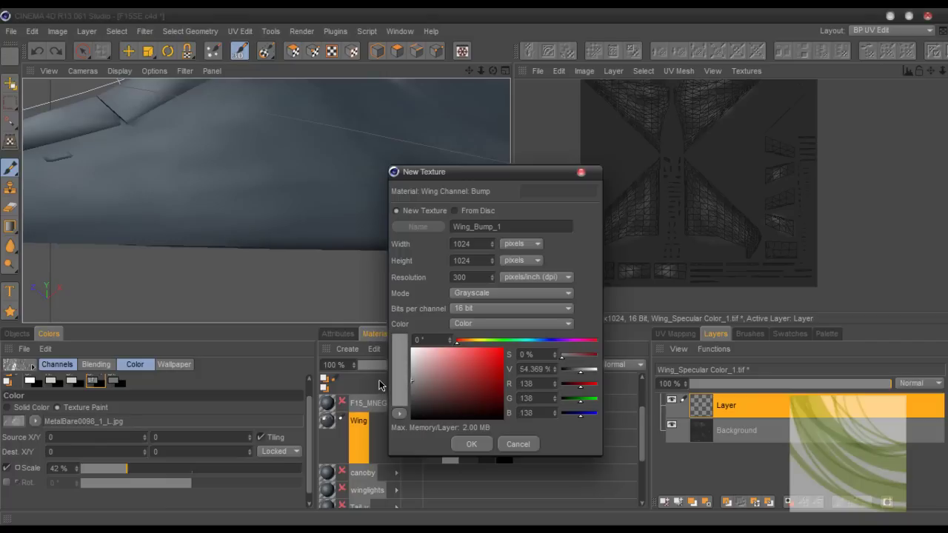
pyautogui.click(475, 447)
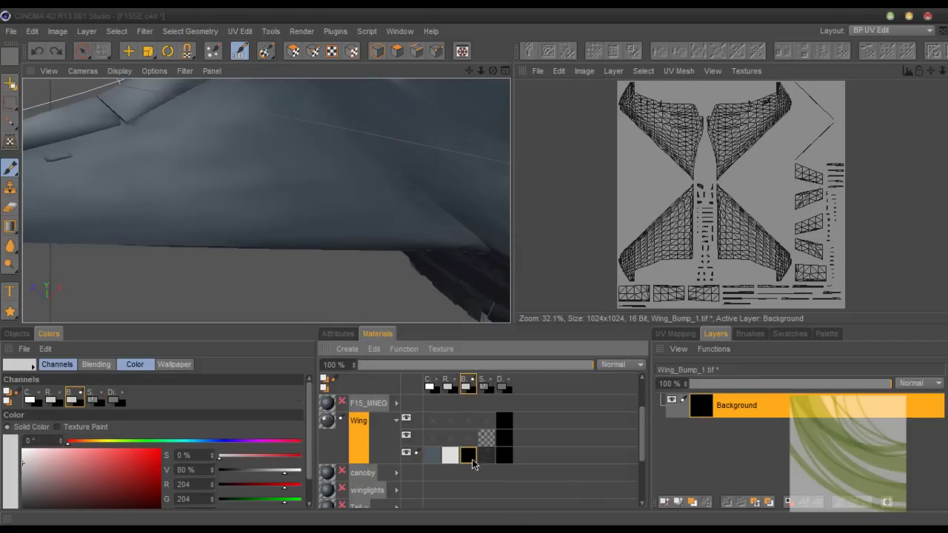
pyautogui.rightClick(472, 459)
pyautogui.click(504, 296)
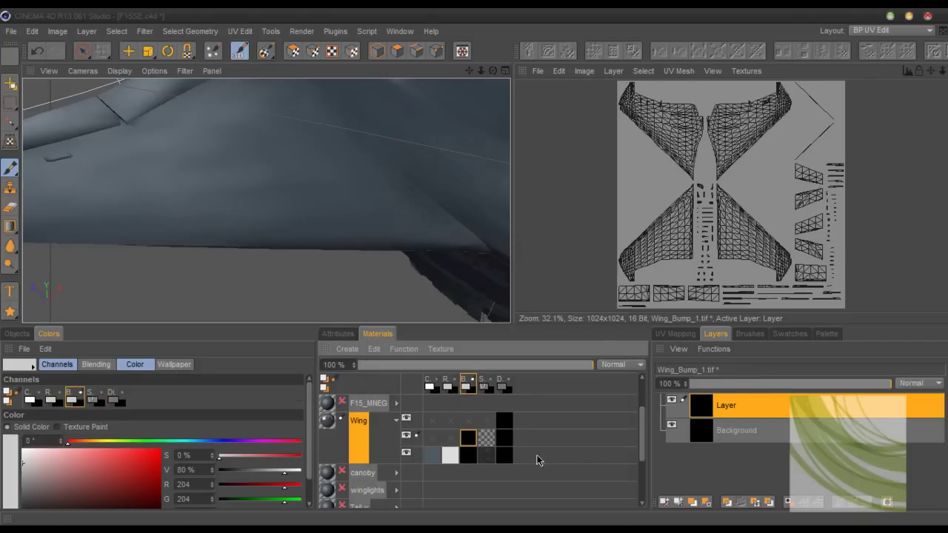
# Rename the new layer of the Wing material's specular color texture as WingEdge.
pyautogui.click(486, 444)
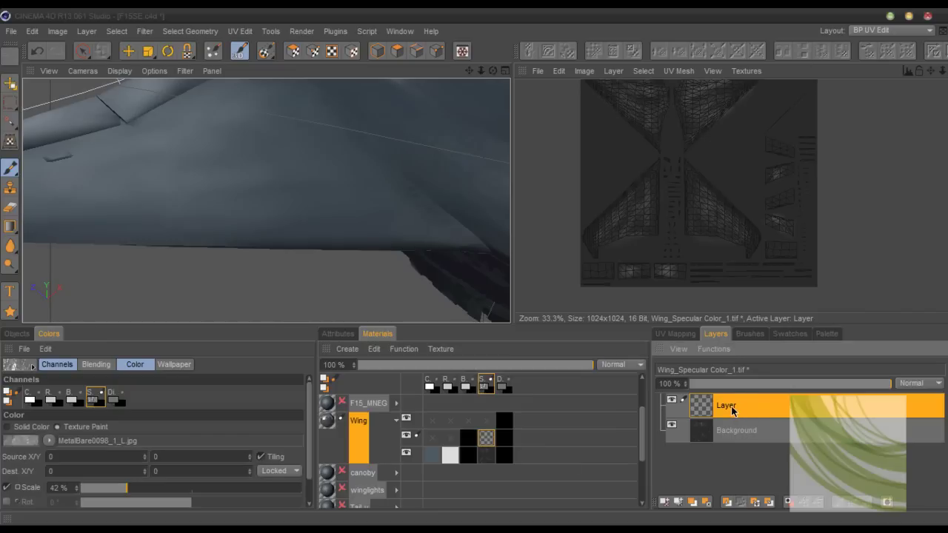
pyautogui.doubleClick(742, 410)
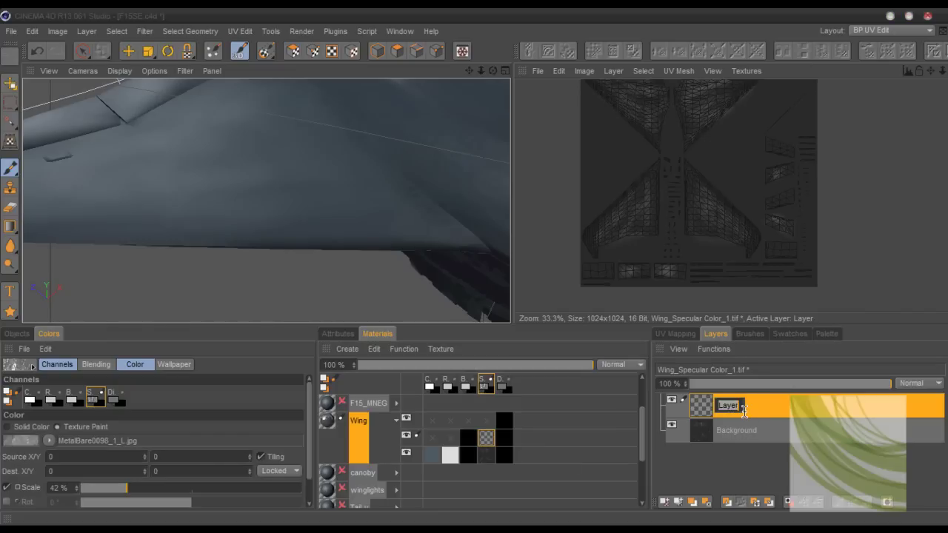
pyautogui.write('W')
pyautogui.press('Return')
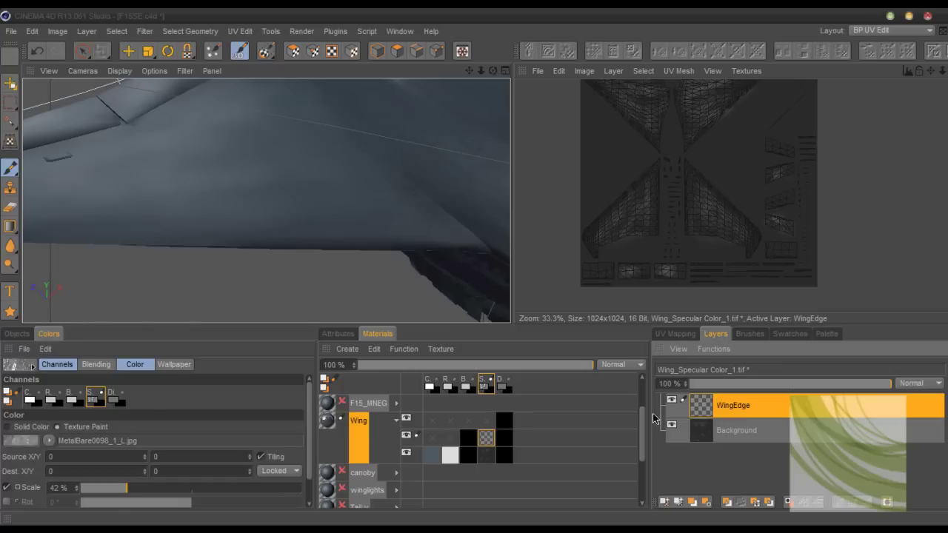
# Rename the new layer of the Wing material's bump texture as wingEdgeDetail.
pyautogui.click(468, 438)
pyautogui.doubleClick(726, 406)
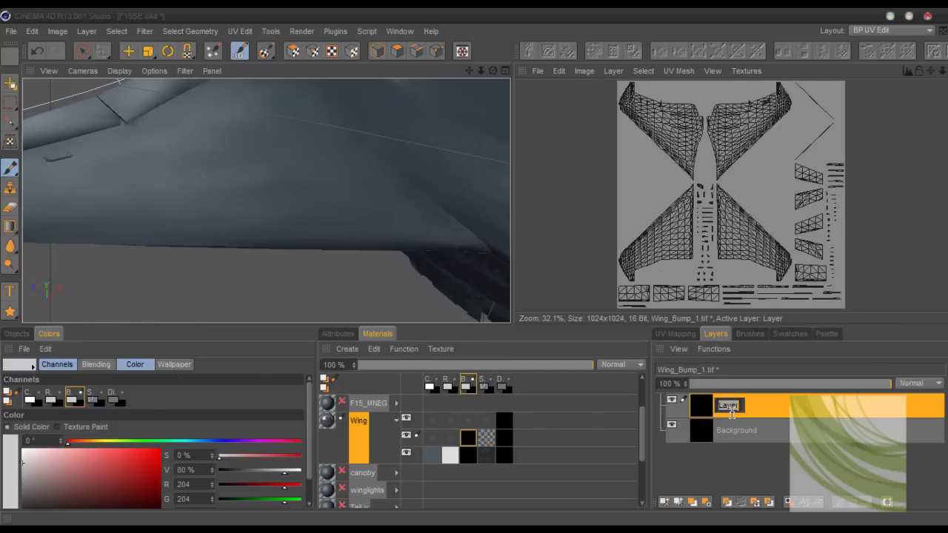
pyautogui.write('W')
pyautogui.write('ingEdgeDetail')
pyautogui.press('Return')
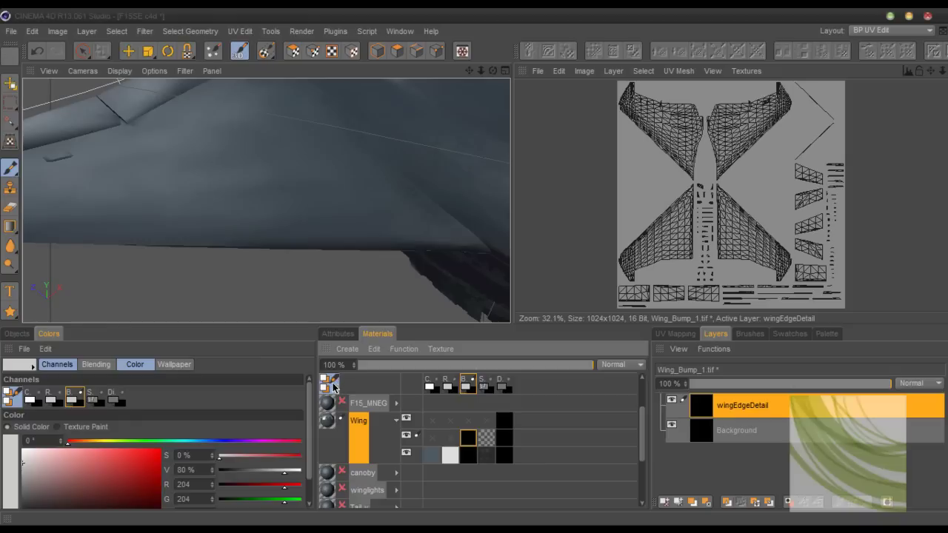
# Toggle Tile U and paint metal scratches along the wing's edge on the bump and specular color channels together.
pyautogui.click(487, 385)
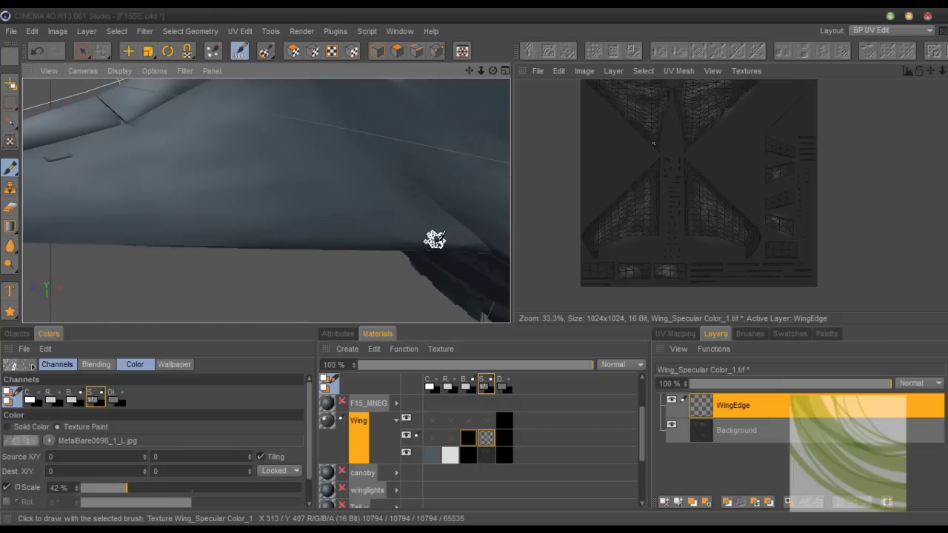
pyautogui.click(583, 71)
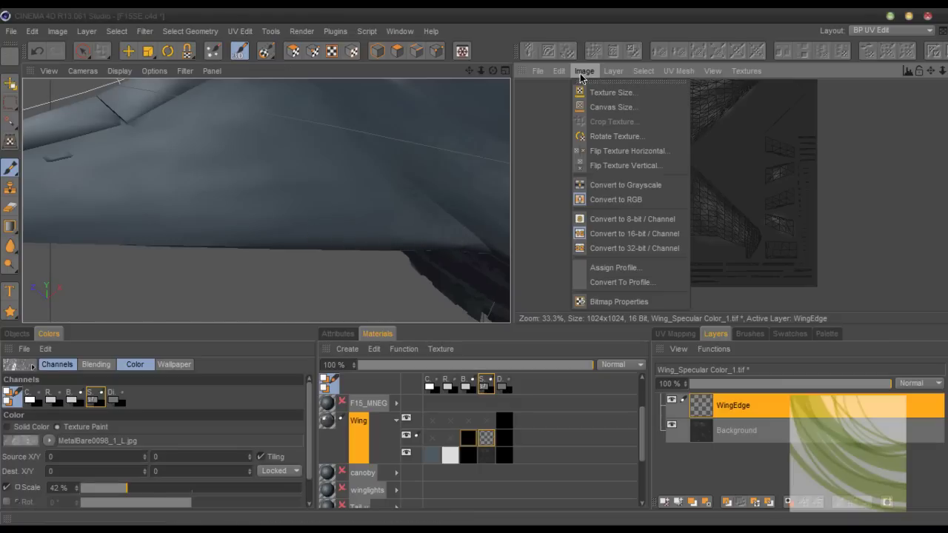
pyautogui.moveTo(559, 71)
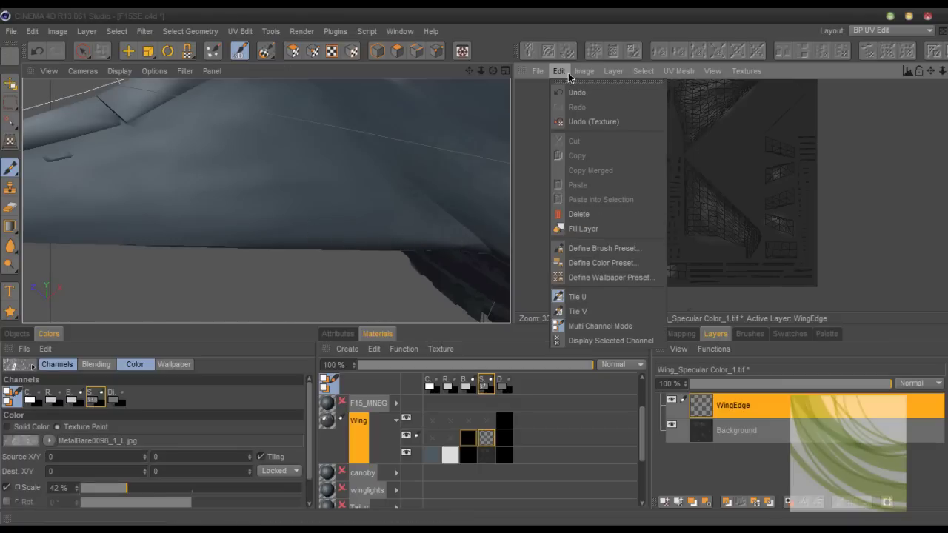
pyautogui.click(586, 296)
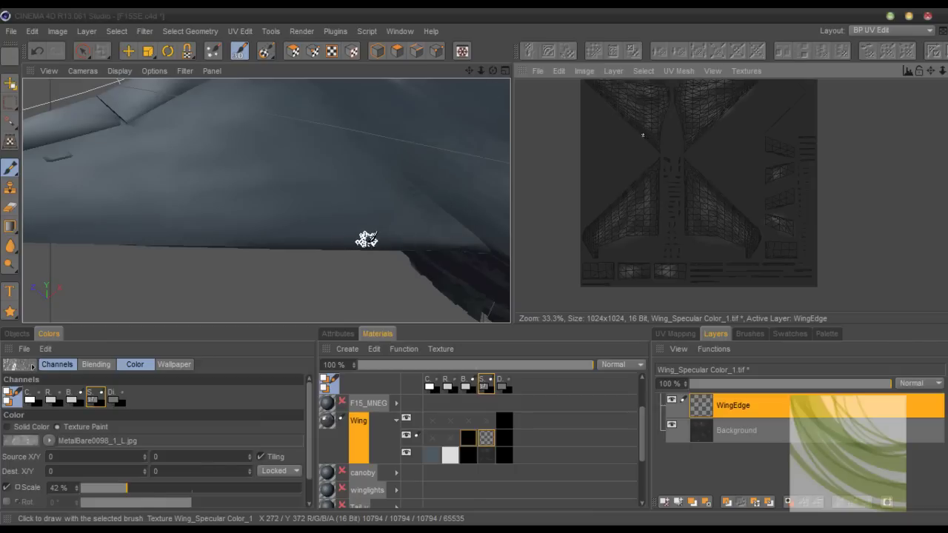
pyautogui.moveTo(367, 239)
pyautogui.mouseDown()
pyautogui.moveTo(398, 236)
pyautogui.moveTo(359, 234)
pyautogui.mouseUp()
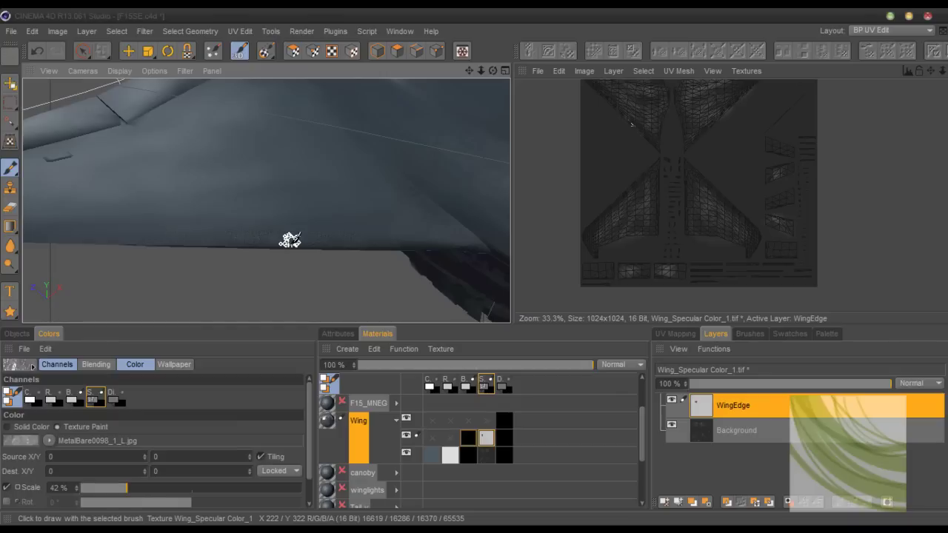
# Lower the wingEdgeDetail bump layer's opacity to about 30% and set the WingEdge specular layer's blend mode to Color Dodge.
pyautogui.click(468, 436)
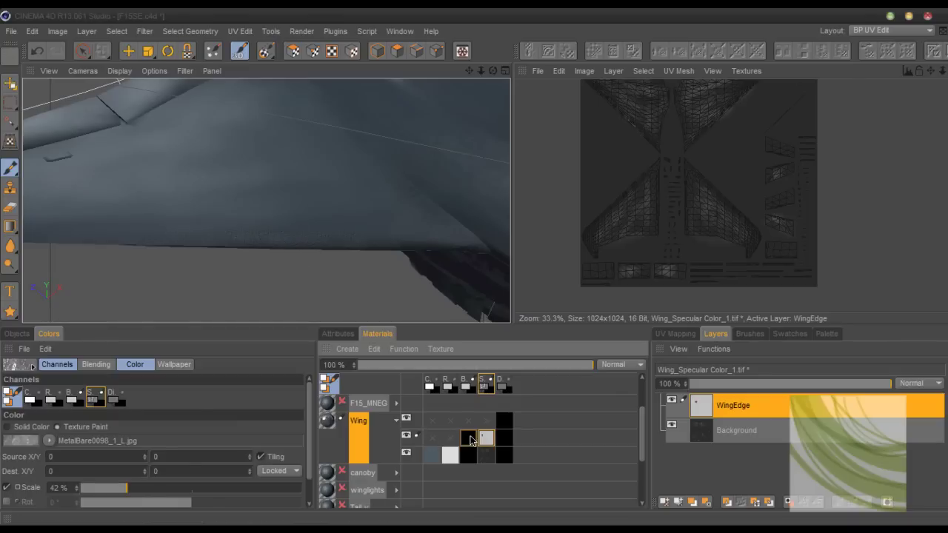
pyautogui.moveTo(878, 382); pyautogui.dragTo(849, 383)
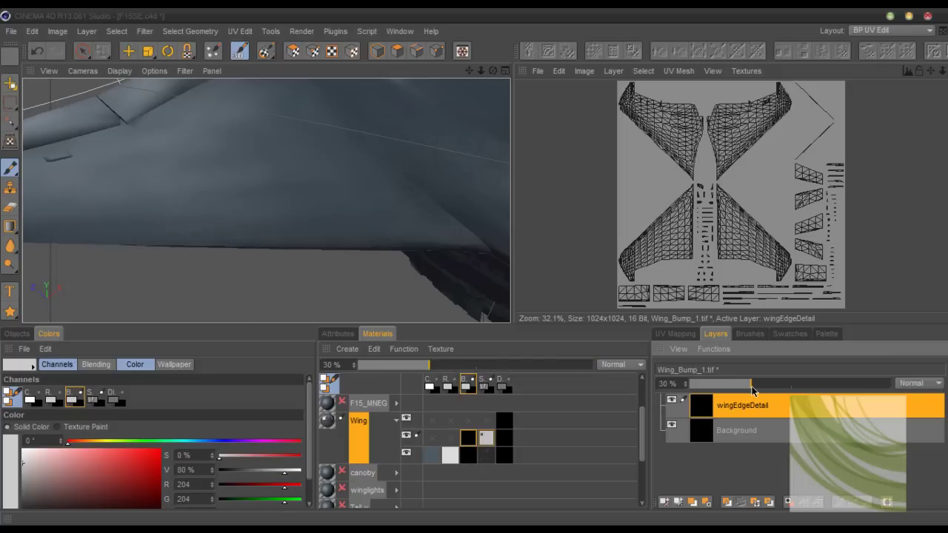
pyautogui.click(486, 438)
pyautogui.click(937, 383)
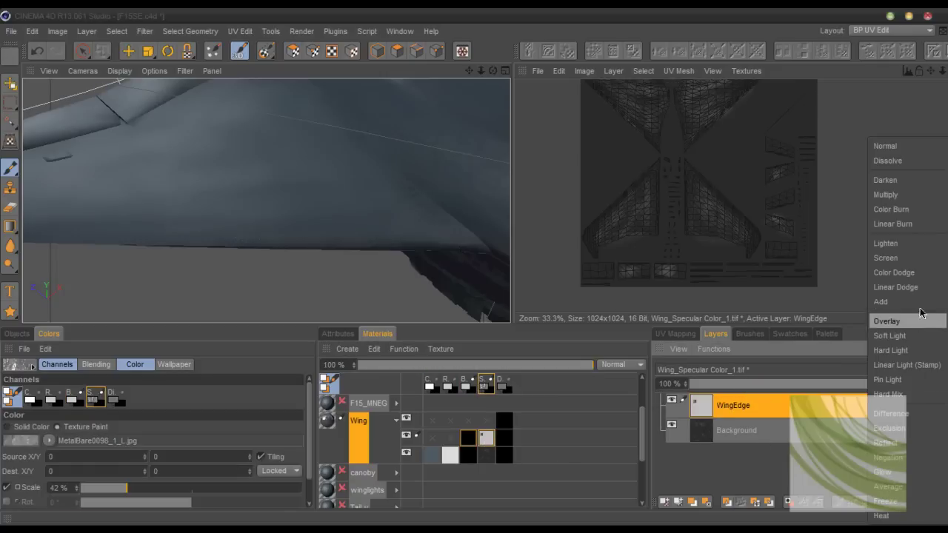
pyautogui.click(894, 272)
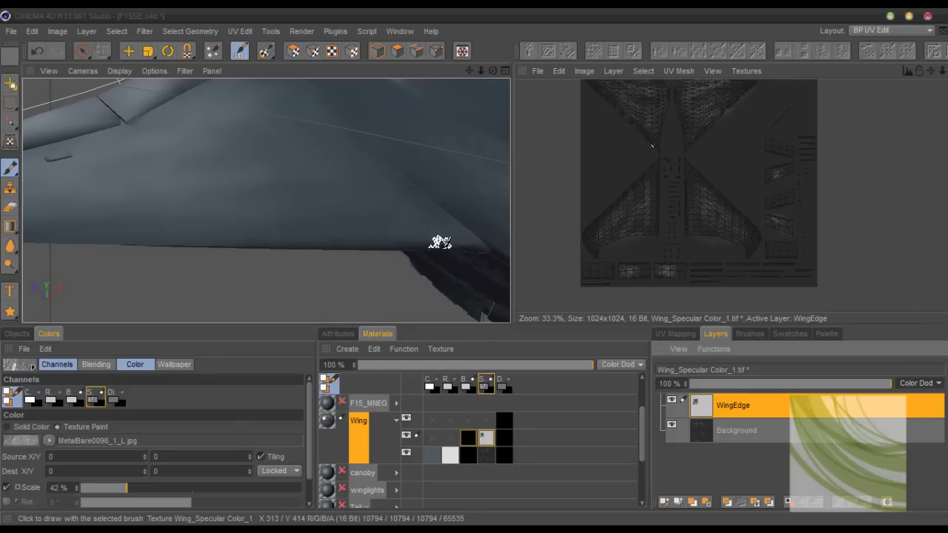
# Render the wing's edge to the Picture Viewer to check the painted scratches, and close the viewer.
pyautogui.hotkey('shift', 'r')
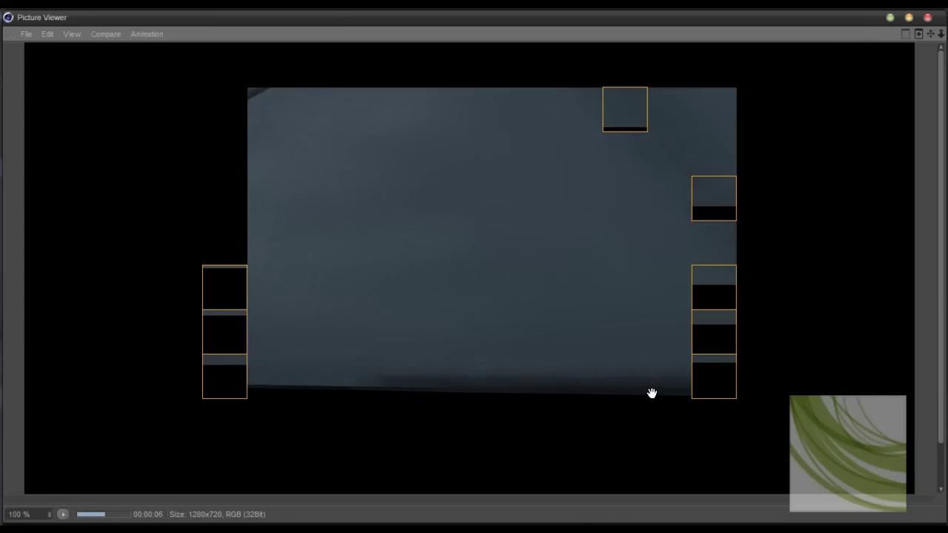
pyautogui.click(927, 17)
pyautogui.click(538, 326)
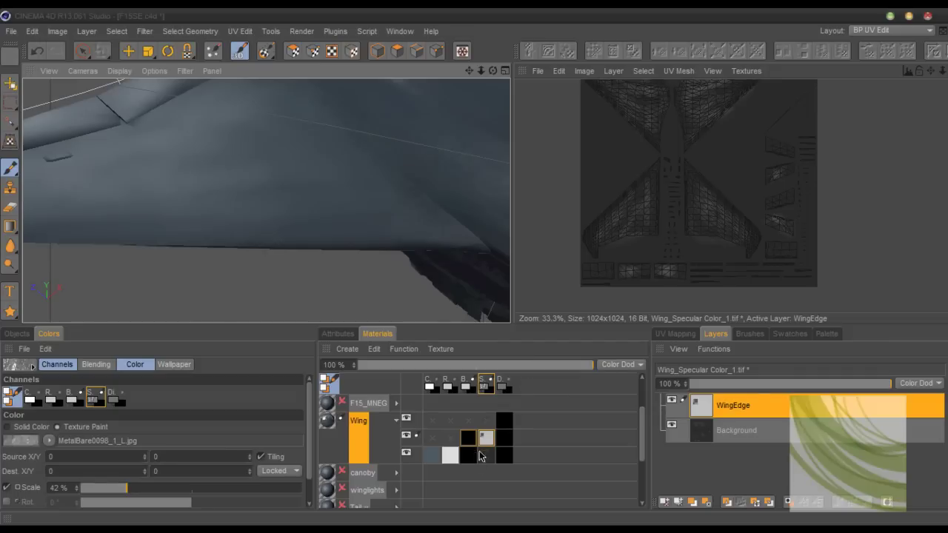
# Lower the opacity of the wingEdgeDetail layer in the Wing material's bump texture to 10%.
pyautogui.click(485, 439)
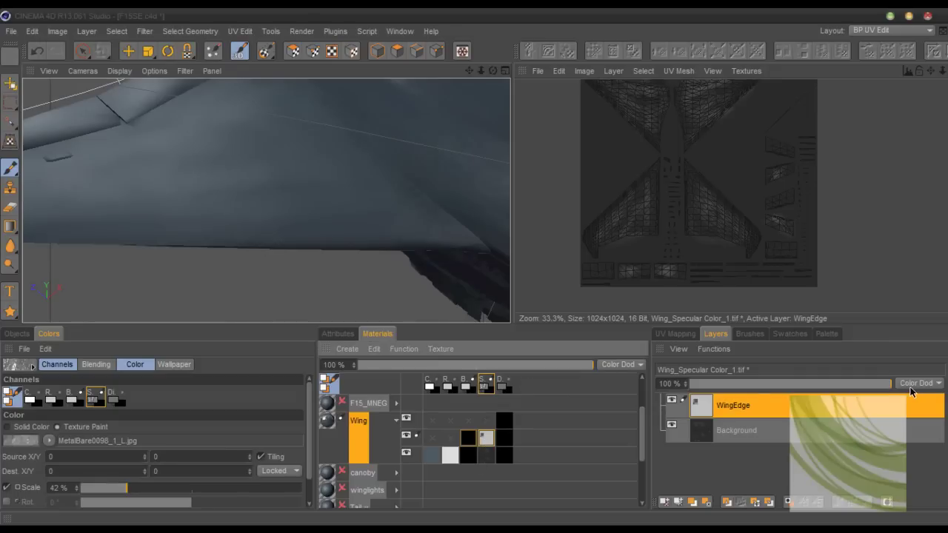
pyautogui.click(471, 441)
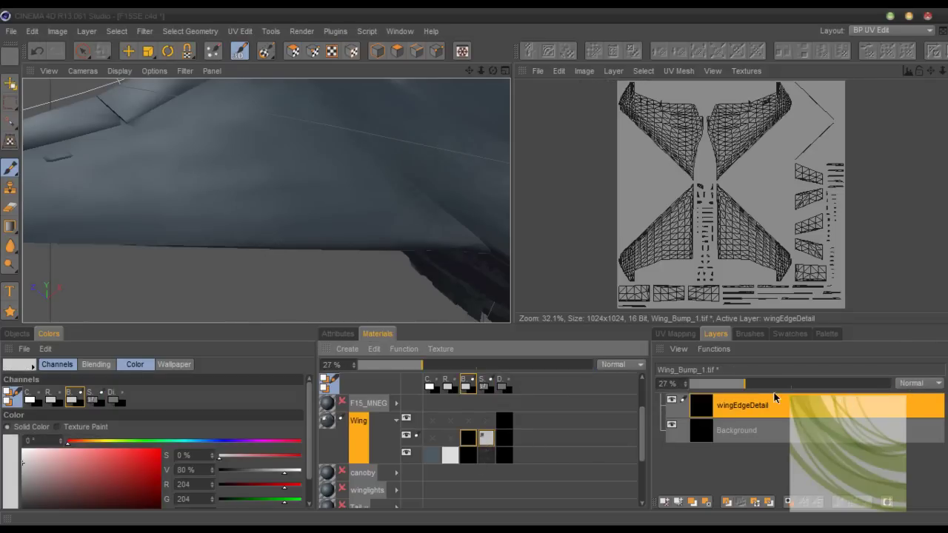
pyautogui.click(719, 429)
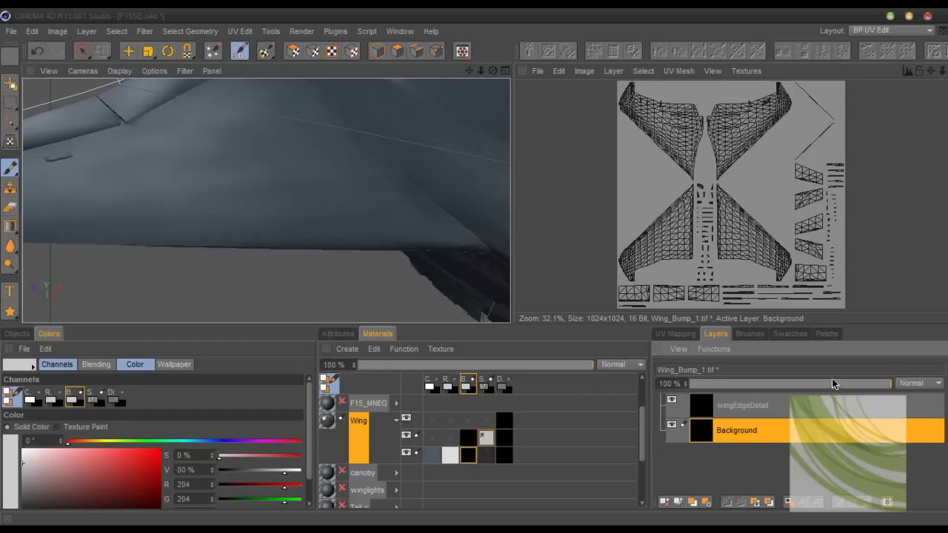
pyautogui.moveTo(835, 384); pyautogui.dragTo(892, 384)
pyautogui.click(775, 411)
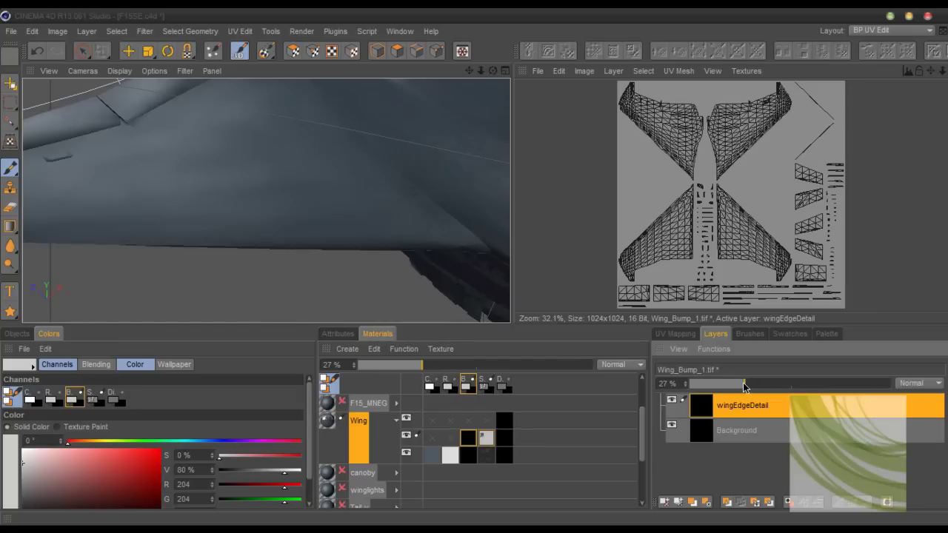
pyautogui.moveTo(712, 388); pyautogui.dragTo(711, 386)
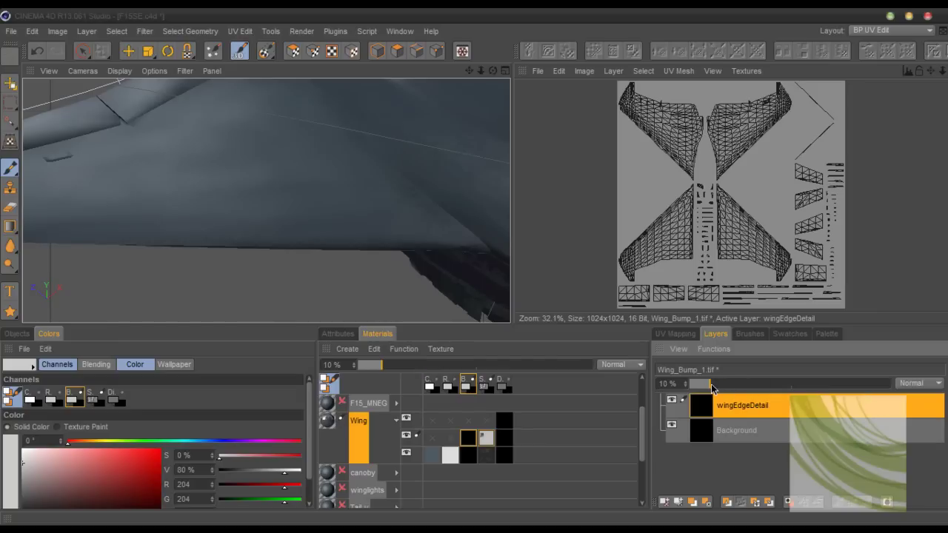
# Set the Wing material's bump strength to about 14% and close the Material Editor.
pyautogui.doubleClick(333, 420)
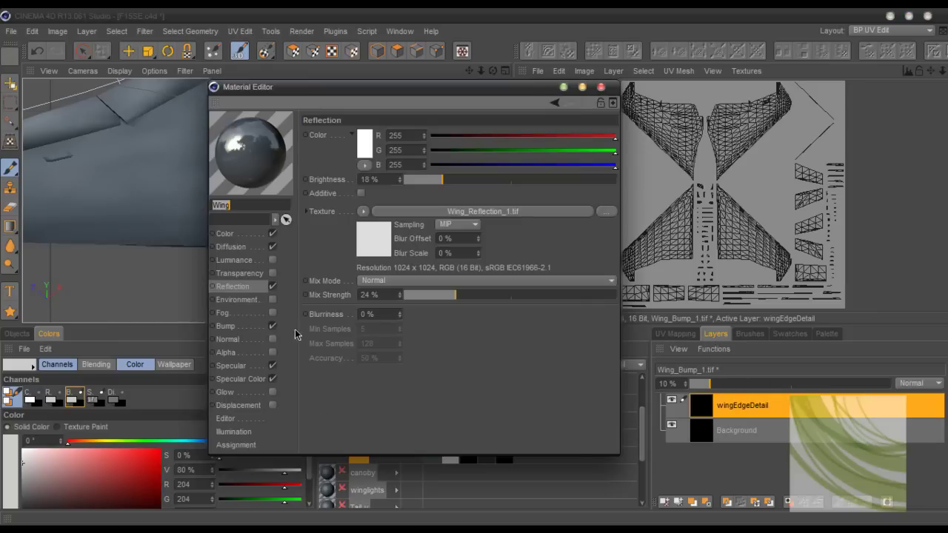
pyautogui.click(237, 327)
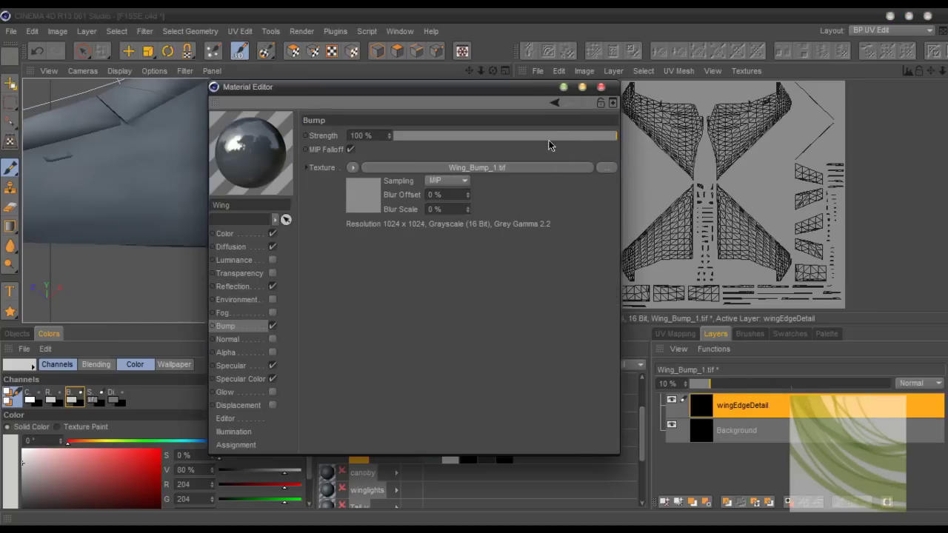
pyautogui.moveTo(549, 140); pyautogui.dragTo(522, 140)
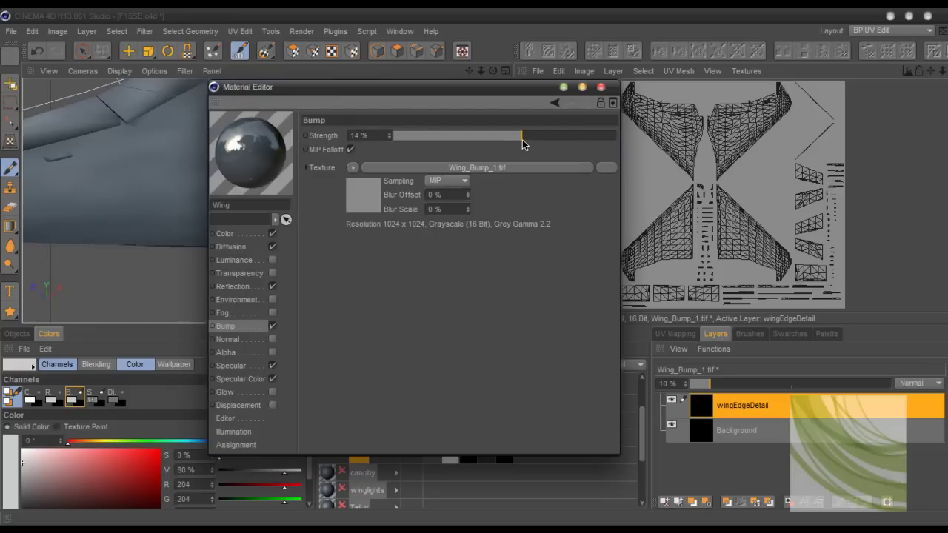
pyautogui.click(600, 88)
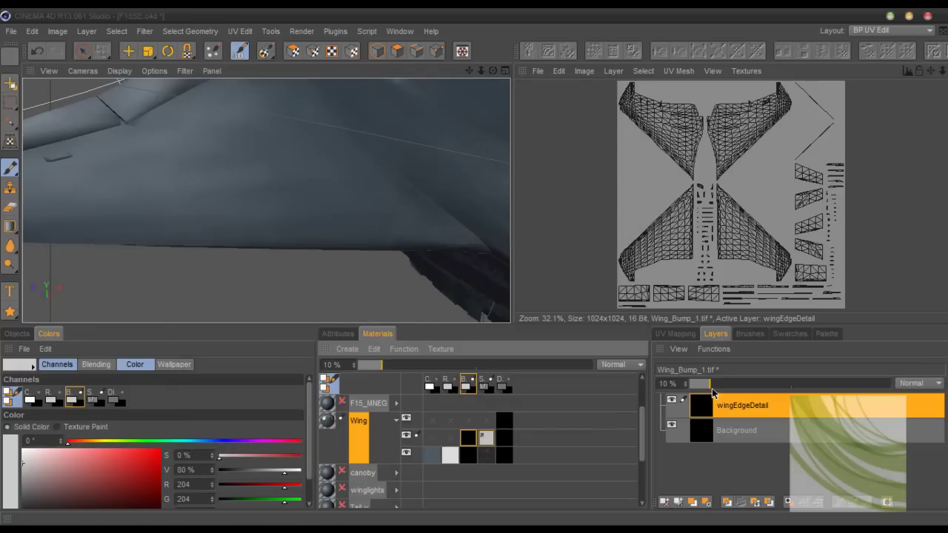
# Set the wingEdgeDetail bump layer's opacity to 20% and compare it with the WingEdge specular color layer.
pyautogui.moveTo(709, 385); pyautogui.dragTo(754, 385)
pyautogui.moveTo(767, 385); pyautogui.dragTo(729, 388)
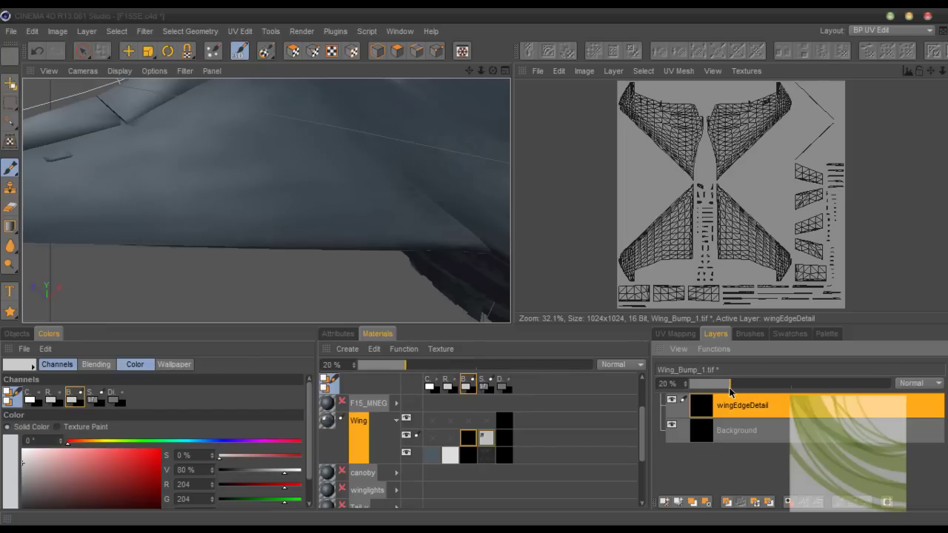
pyautogui.click(491, 439)
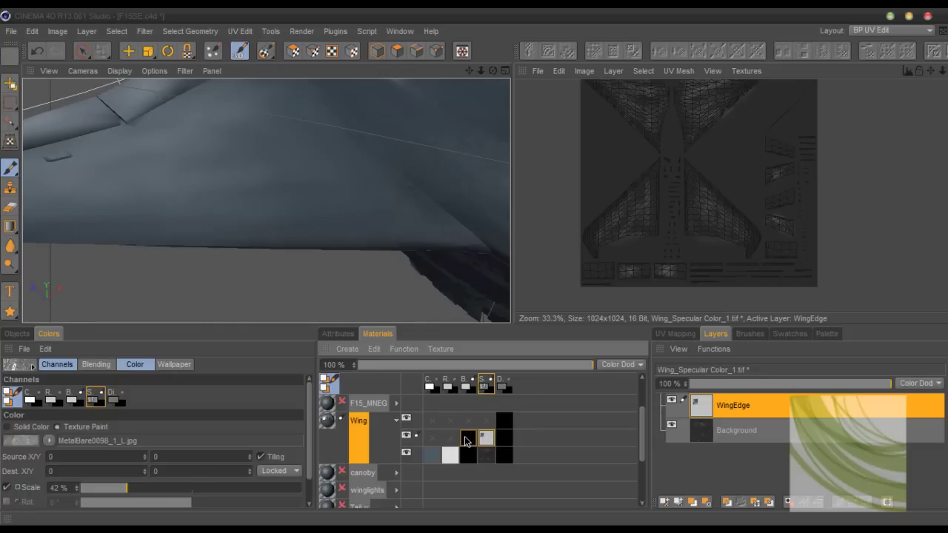
pyautogui.click(465, 441)
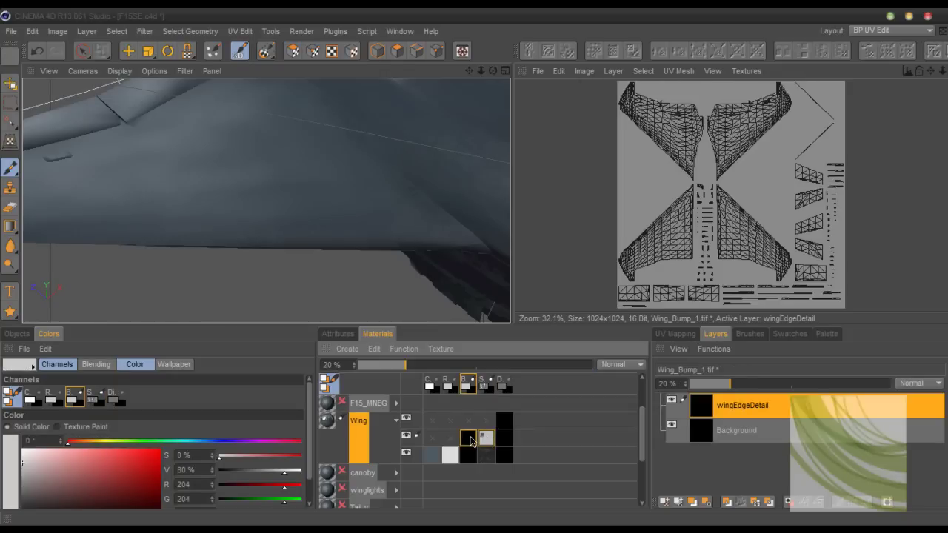
pyautogui.click(486, 437)
pyautogui.click(470, 439)
# Delete the wingEdgeDetail layer from the Wing bump texture and add a new layer named wingDetail in its place.
pyautogui.rightClick(721, 407)
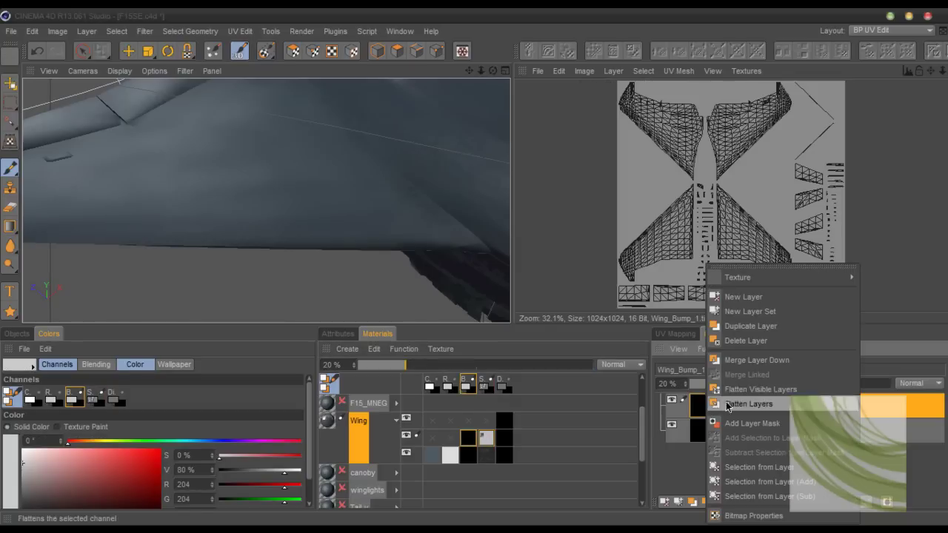
pyautogui.click(755, 342)
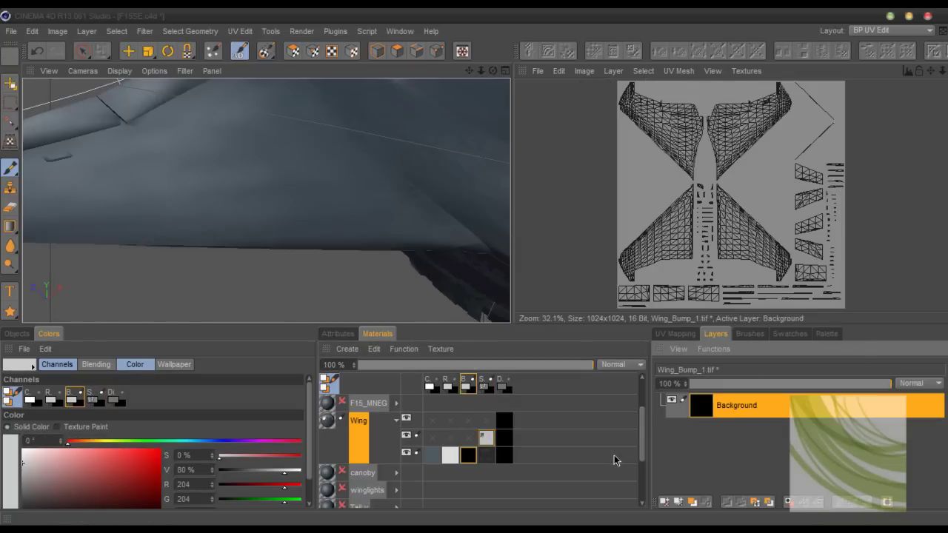
pyautogui.rightClick(469, 457)
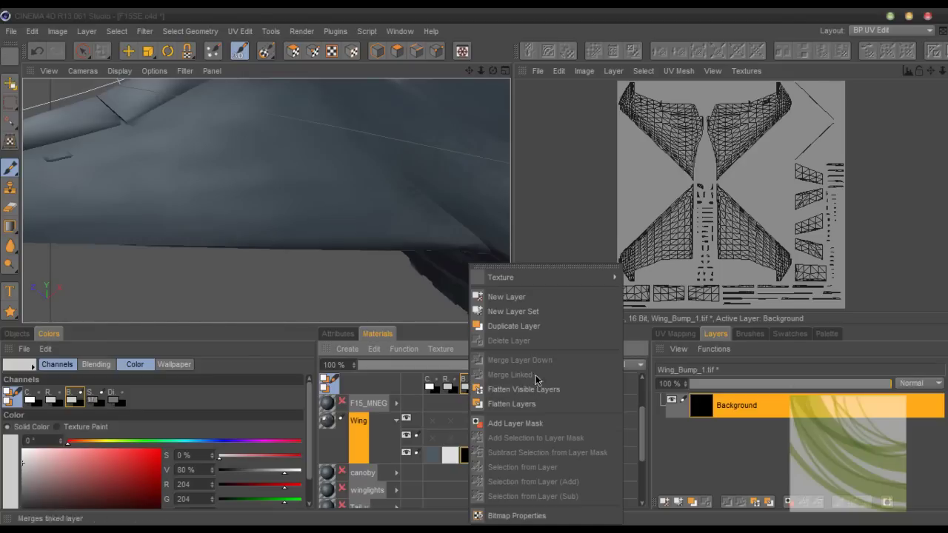
pyautogui.click(541, 298)
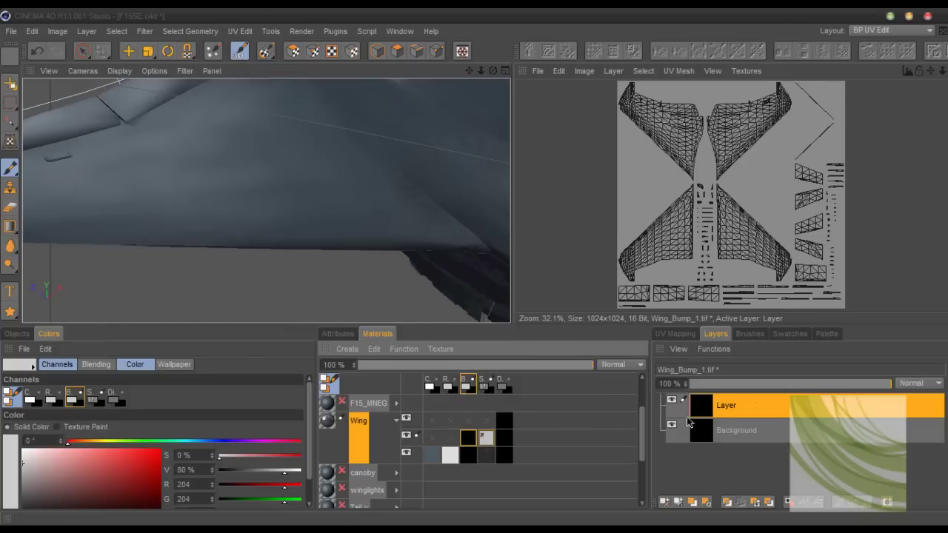
pyautogui.doubleClick(740, 411)
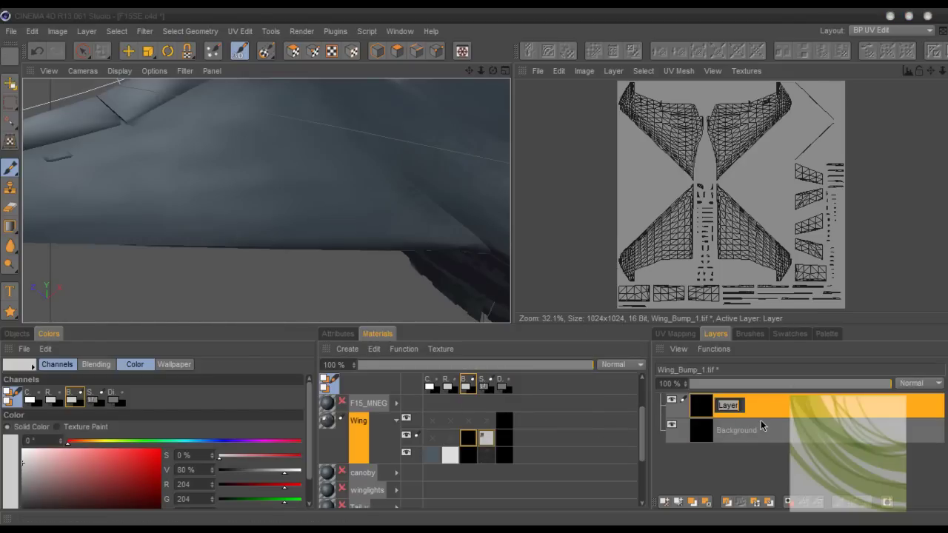
pyautogui.write('WingDe')
pyautogui.write('tail')
pyautogui.press('Return')
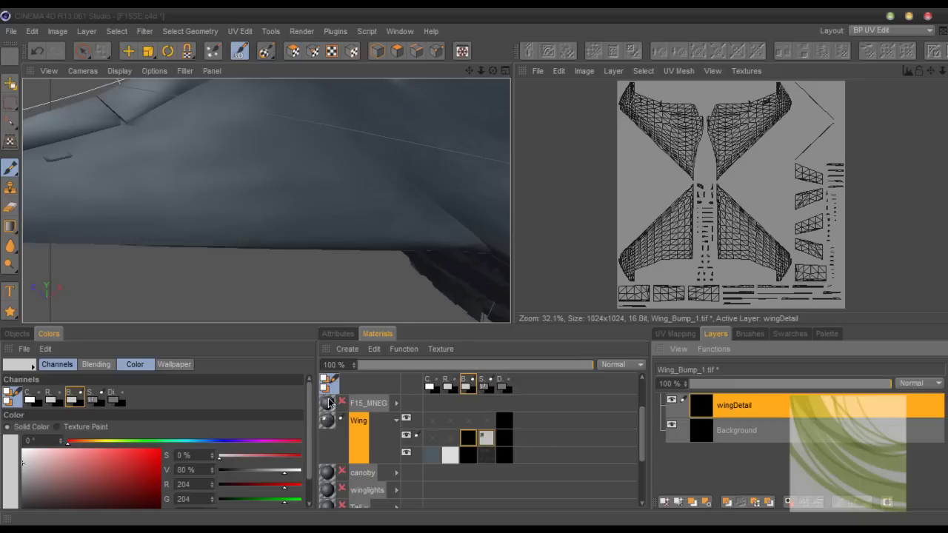
# Set the bump channel to texture paint with MetalBare0098_1_L.jpg and enable scaling at about 43%.
pyautogui.click(57, 427)
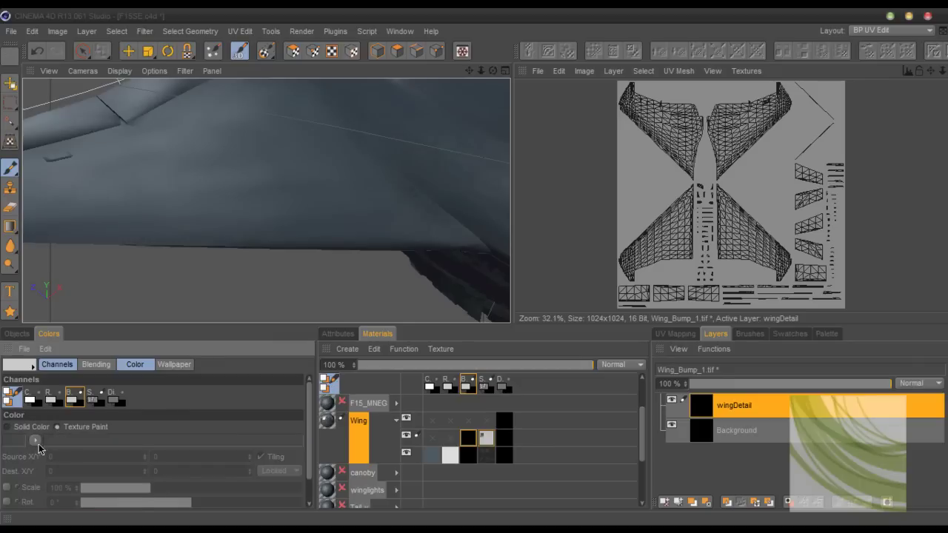
pyautogui.click(39, 444)
pyautogui.click(61, 468)
pyautogui.click(488, 319)
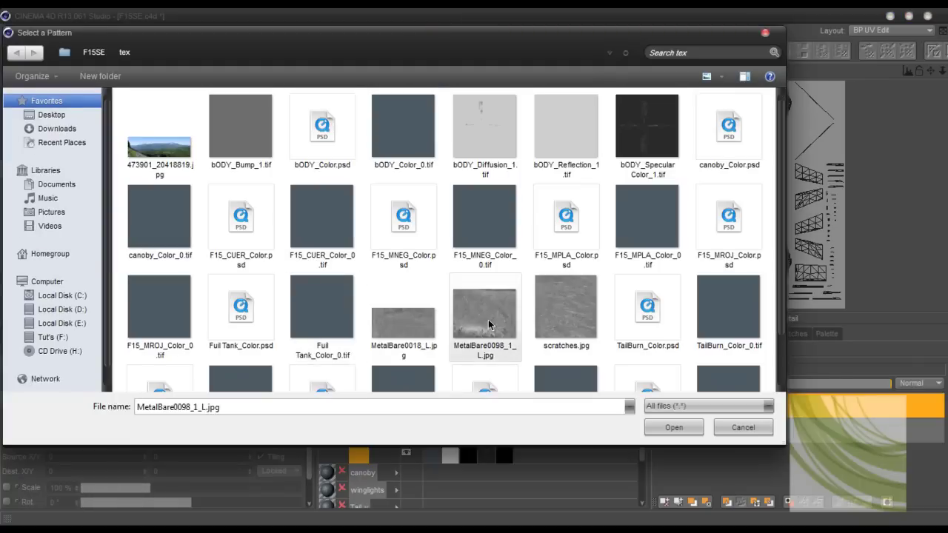
pyautogui.doubleClick(488, 319)
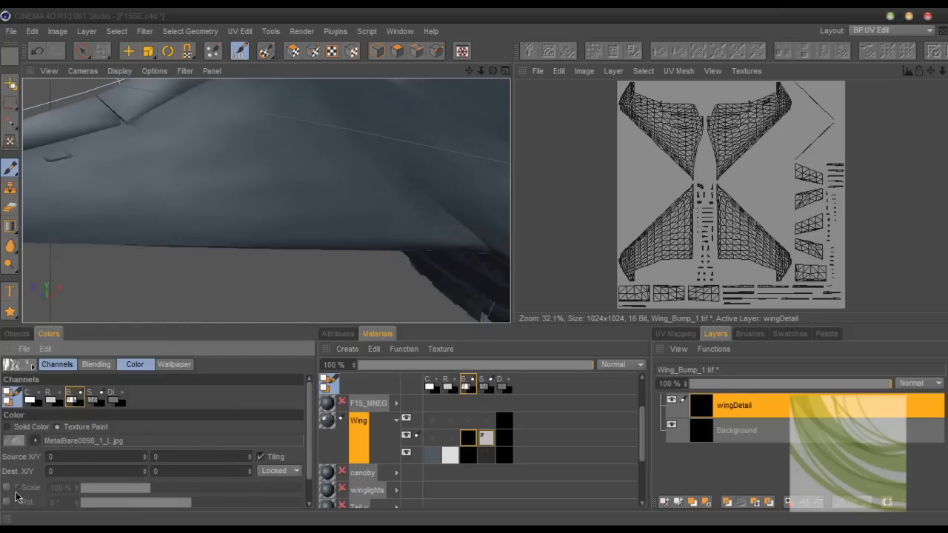
pyautogui.click(7, 487)
pyautogui.moveTo(143, 490); pyautogui.dragTo(127, 490)
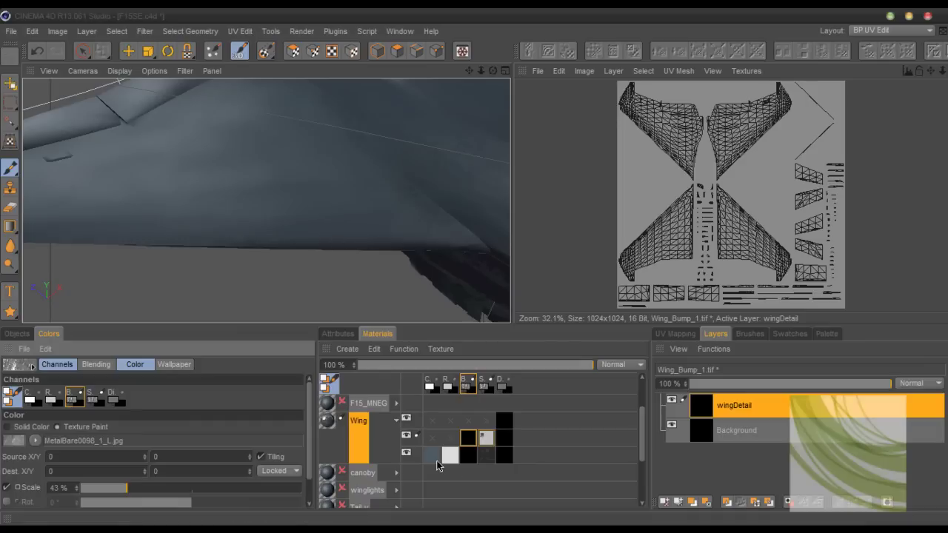
# Delete the WingEdge layer from the Wing specular color texture and add a new layer named wingScr.
pyautogui.click(487, 439)
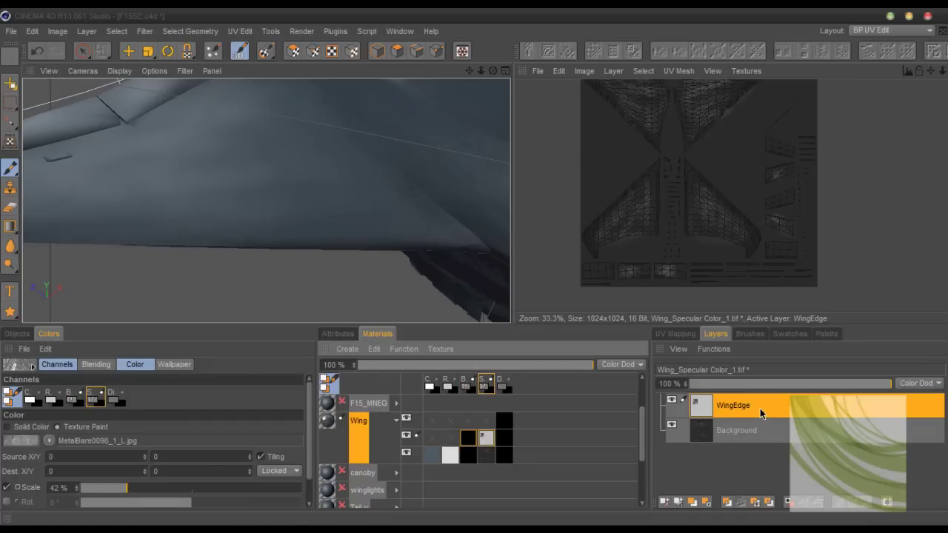
pyautogui.rightClick(760, 408)
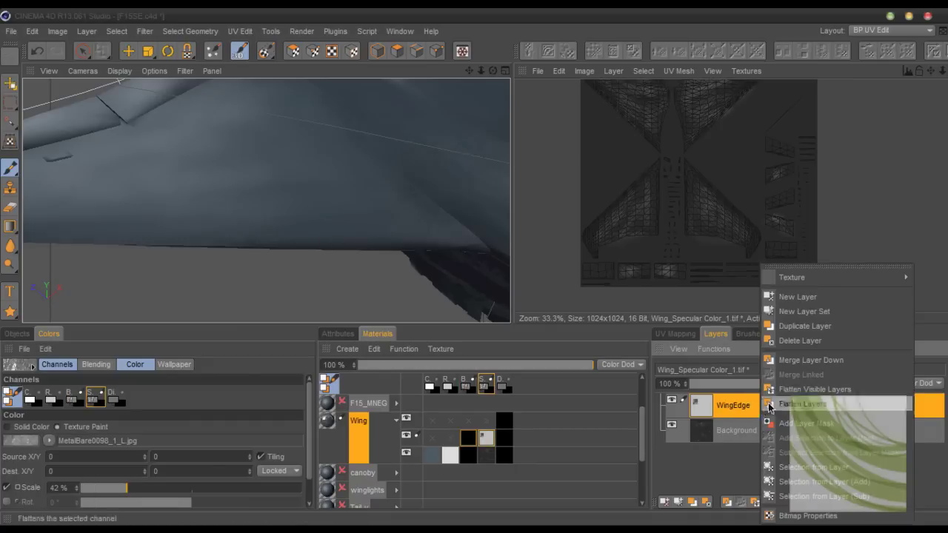
pyautogui.click(790, 342)
pyautogui.rightClick(689, 425)
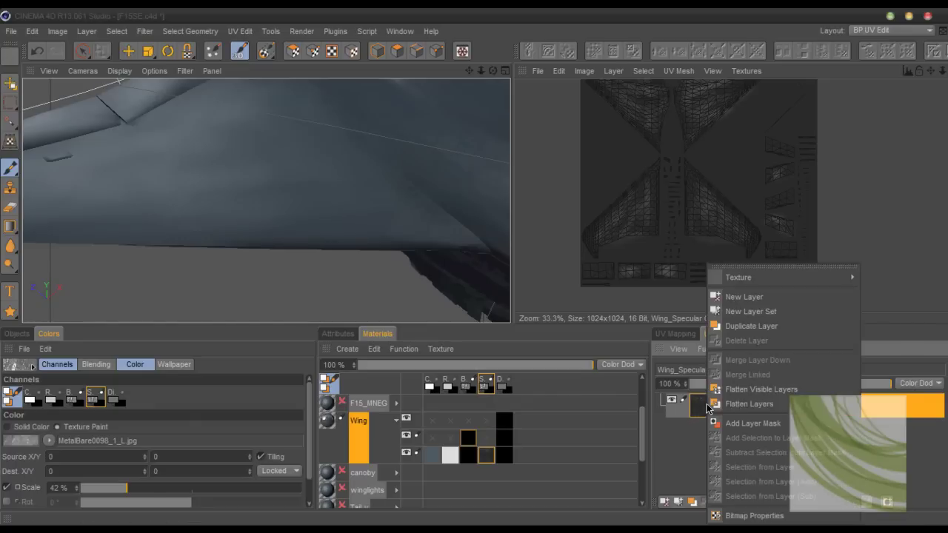
pyautogui.click(748, 302)
pyautogui.doubleClick(733, 410)
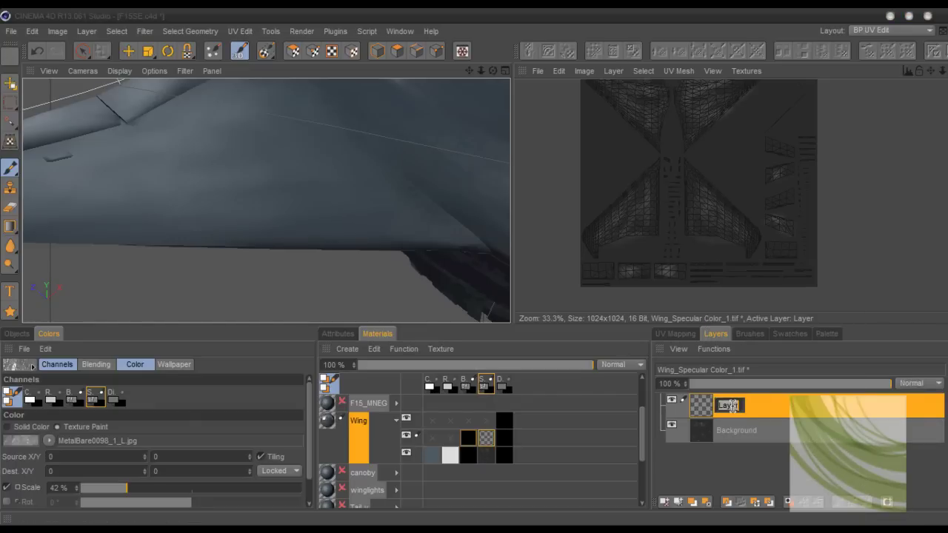
pyautogui.write('W')
pyautogui.press('Return')
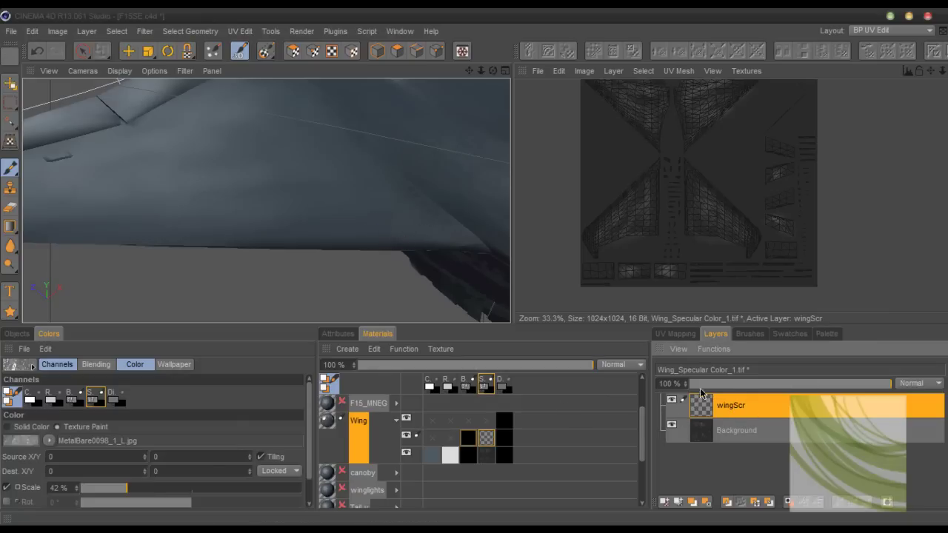
# Set the wingScr specular layer's blend mode to Color Dodge and the wingDetail bump layer's opacity to about 34%.
pyautogui.click(934, 384)
pyautogui.click(907, 272)
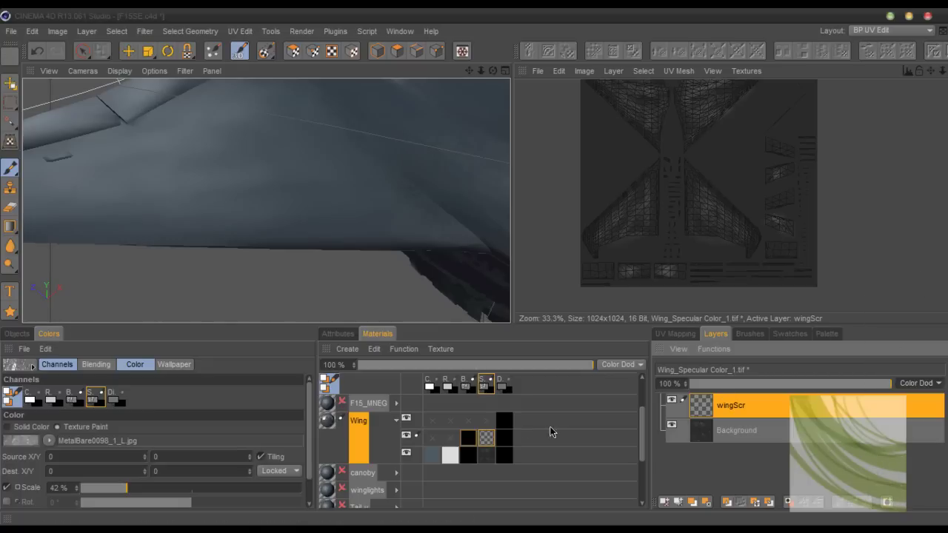
pyautogui.click(471, 441)
pyautogui.moveTo(892, 385); pyautogui.dragTo(765, 383)
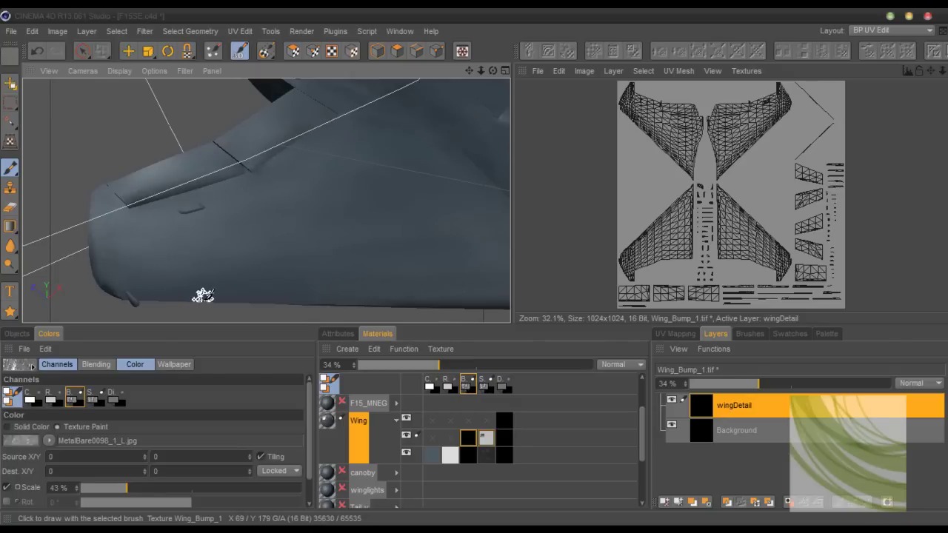
# Render the wing's edge to the Picture Viewer to check the bump effect, stopping the render and closing the viewer.
pyautogui.moveTo(205, 294)
pyautogui.keyDown('alt'); pyautogui.mouseDown()
pyautogui.moveTo(471, 77)
pyautogui.moveTo(358, 84)
pyautogui.moveTo(448, 219)
pyautogui.mouseUp(); pyautogui.keyUp('alt')
pyautogui.hotkey('shift', 'r')
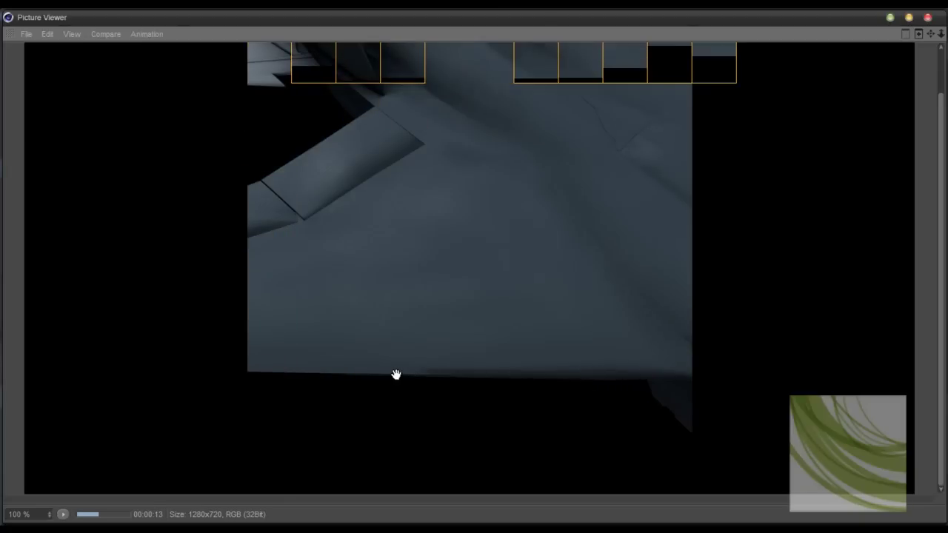
pyautogui.click(927, 17)
pyautogui.click(495, 320)
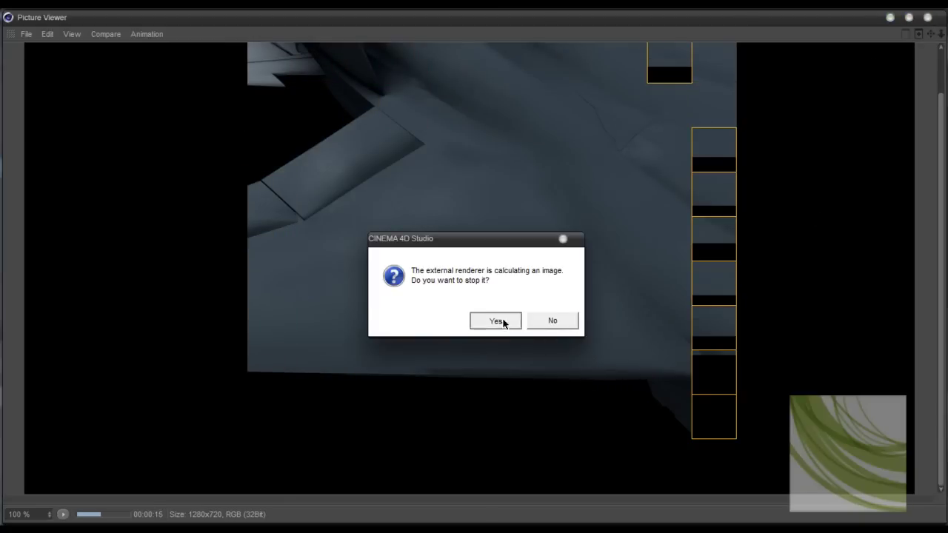
# Raise the wingDetail bump layer's opacity to 59% and the Wing material's bump strength to 64%.
pyautogui.moveTo(755, 386); pyautogui.dragTo(804, 385)
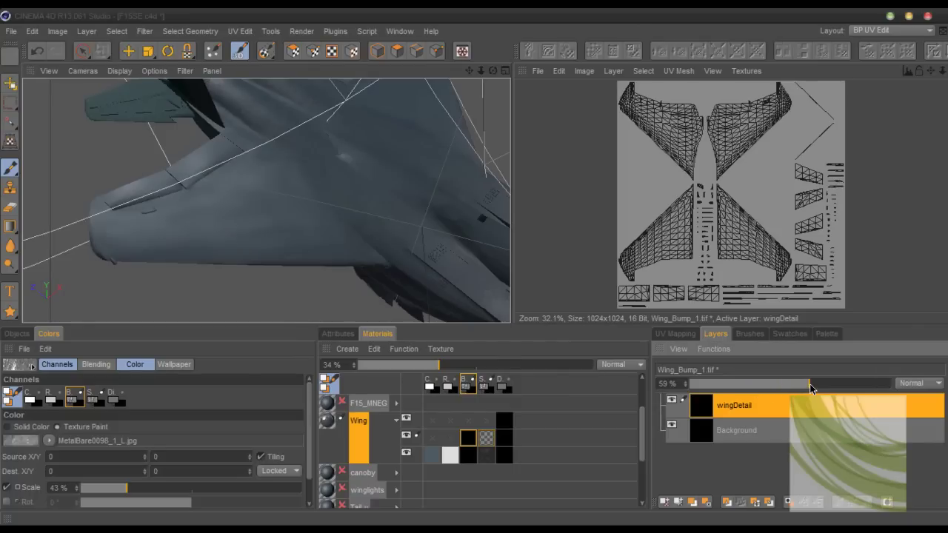
pyautogui.doubleClick(328, 428)
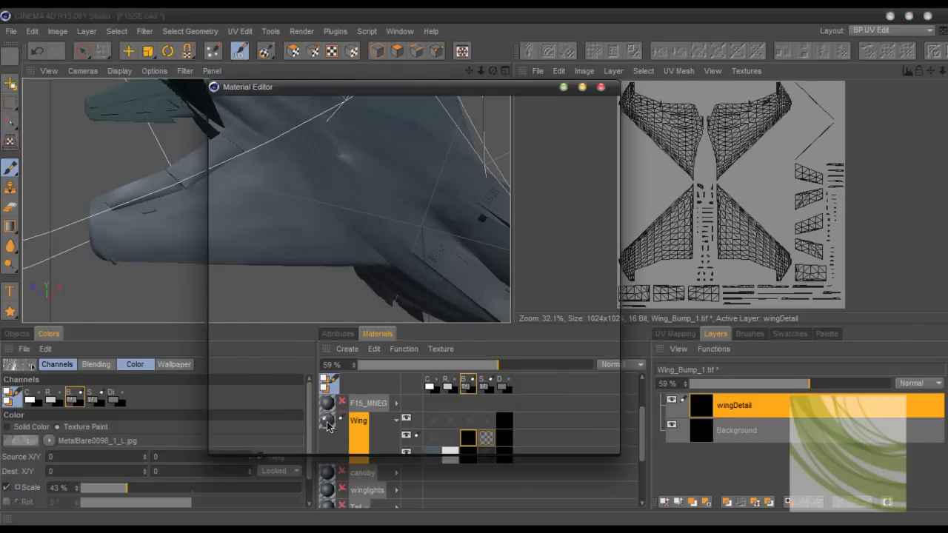
pyautogui.moveTo(530, 139); pyautogui.dragTo(556, 141)
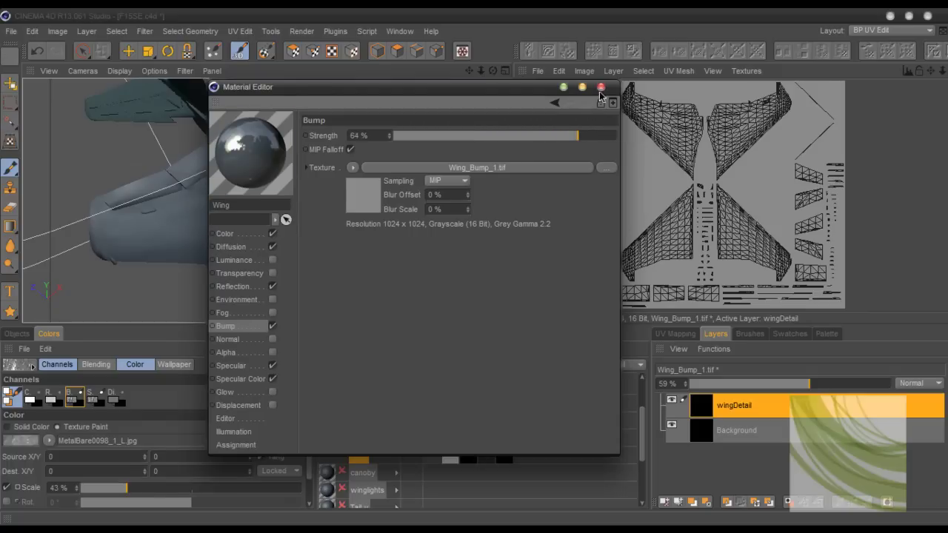
pyautogui.click(601, 86)
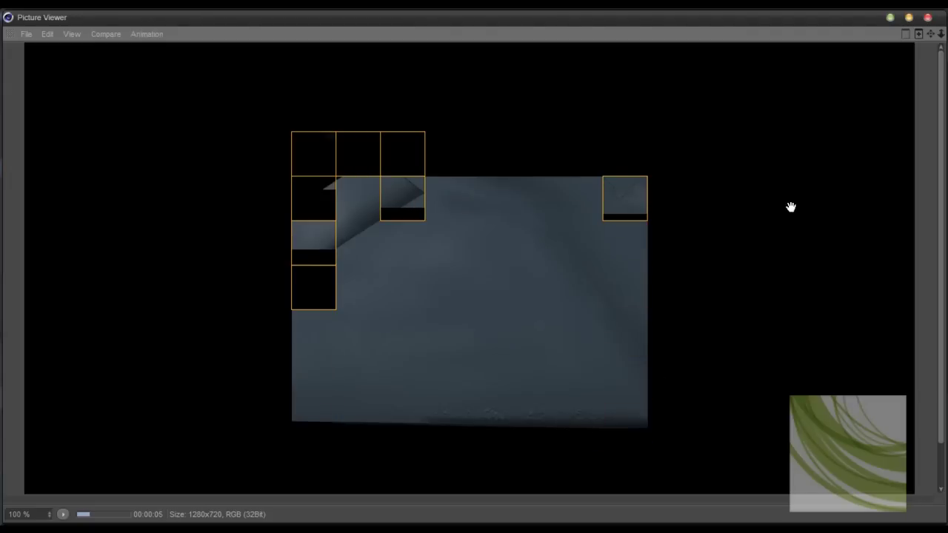
# Stop the running test render and set the Wing material's bump strength to -10%.
pyautogui.click(927, 18)
pyautogui.click(503, 322)
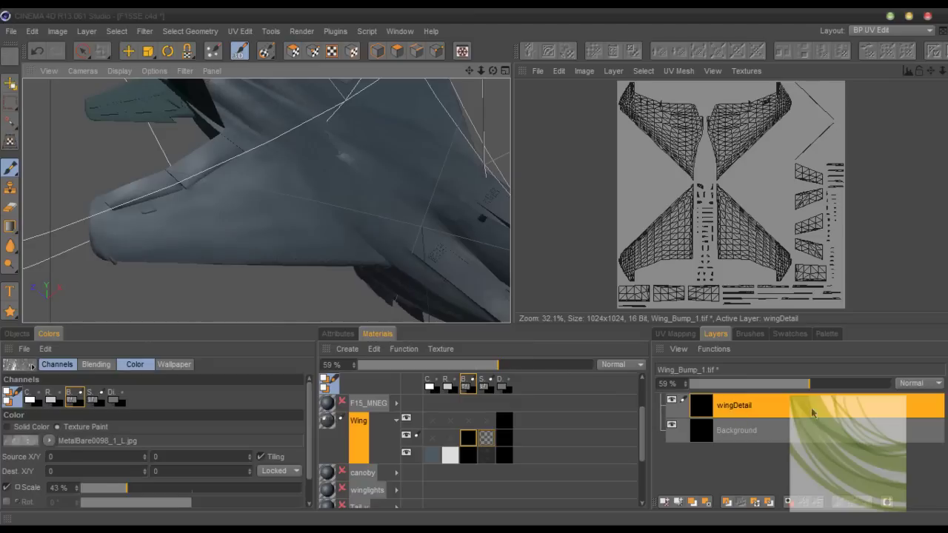
pyautogui.doubleClick(328, 422)
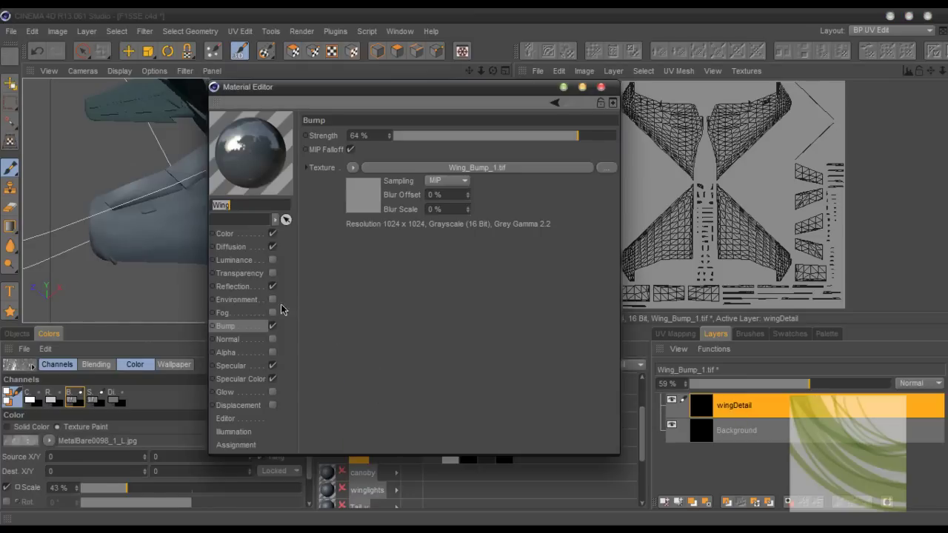
pyautogui.moveTo(529, 138); pyautogui.dragTo(498, 146)
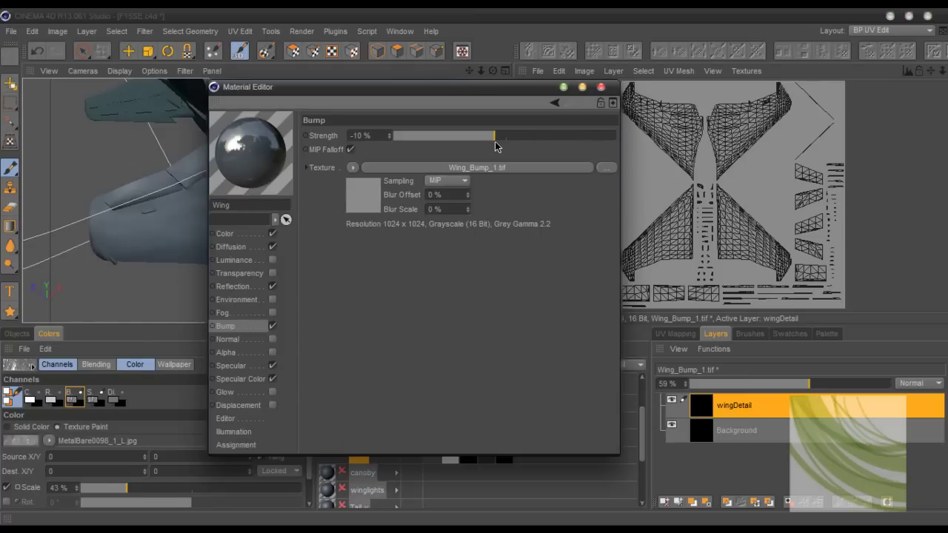
pyautogui.click(600, 87)
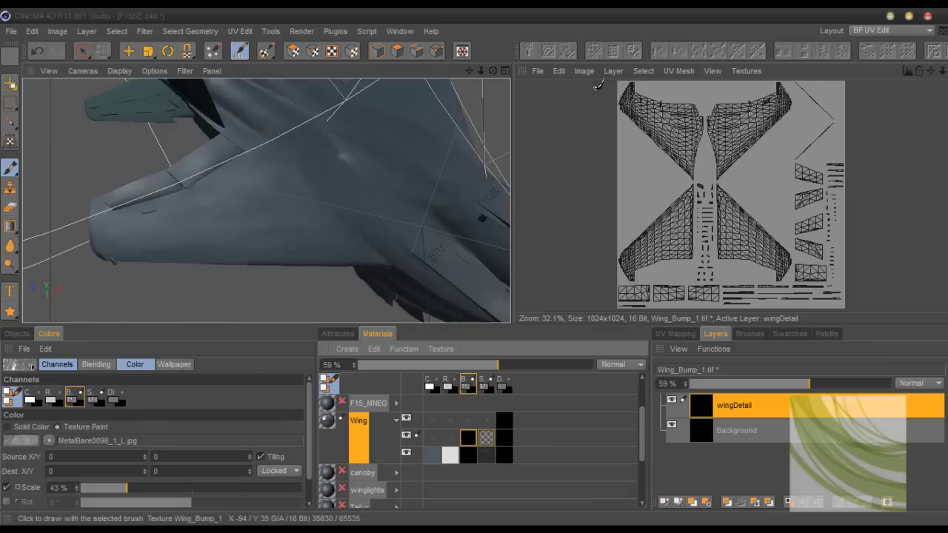
# Render the wing to the Picture Viewer to check the inverted bump, stopping the render and closing the viewer.
pyautogui.hotkey('shift', 'r')
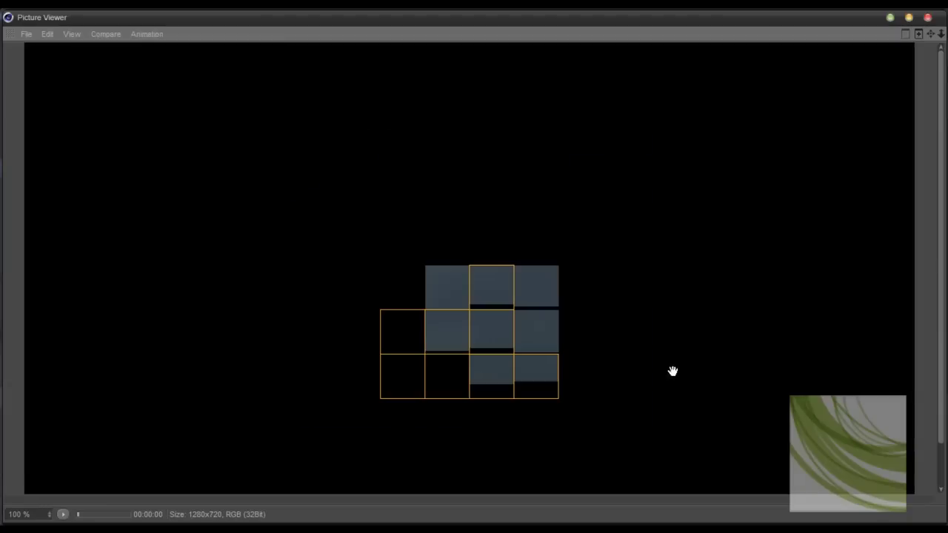
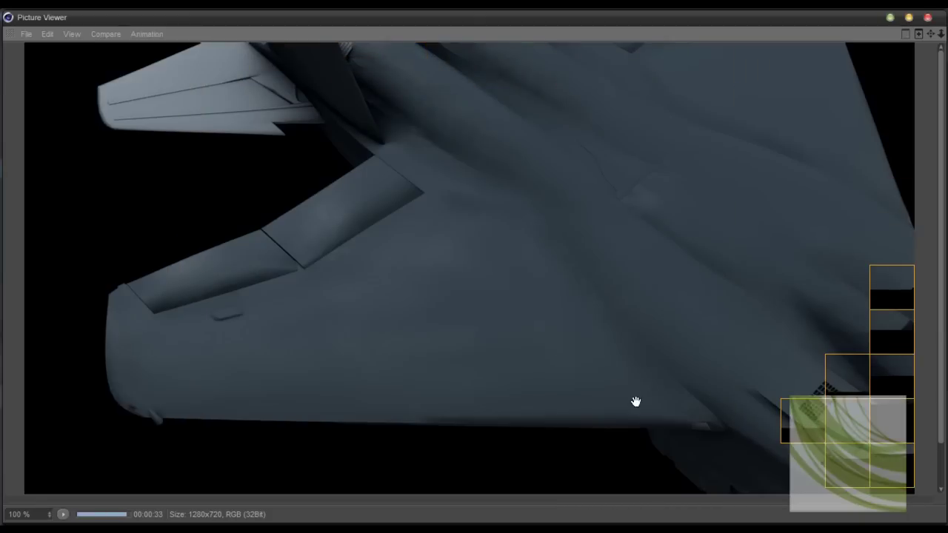
pyautogui.click(927, 17)
pyautogui.click(495, 320)
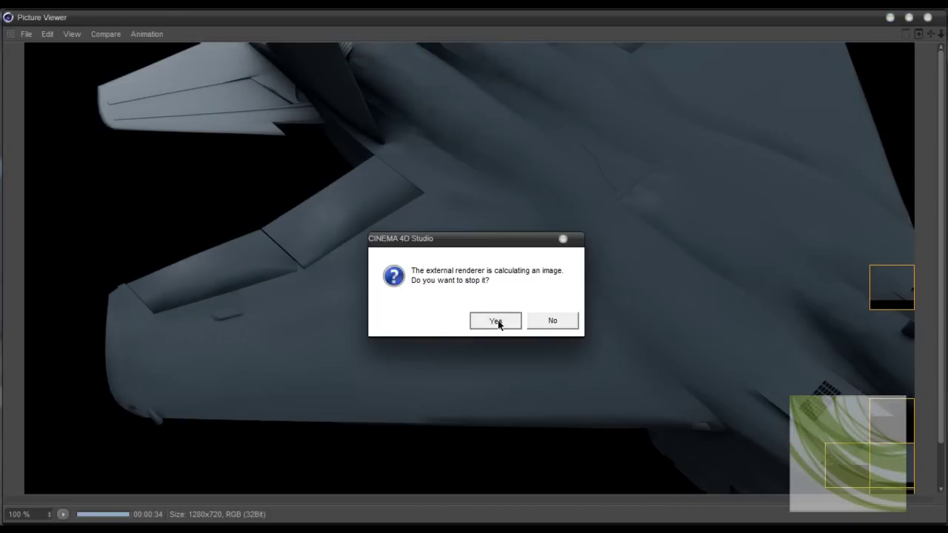
# Paint metal scratches along the wing's leading edge on the wingScr specular color layer.
pyautogui.moveTo(493, 70); pyautogui.dragTo(274, 304)
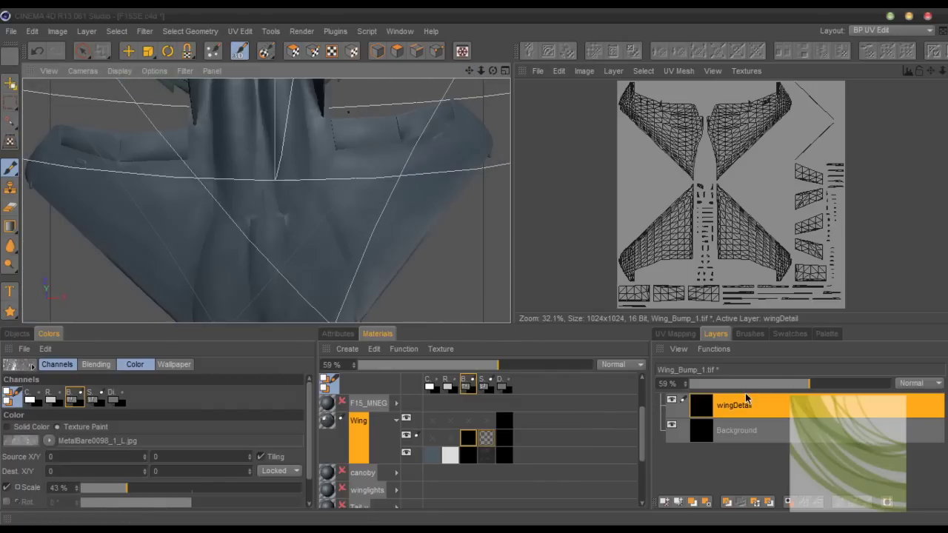
pyautogui.click(489, 438)
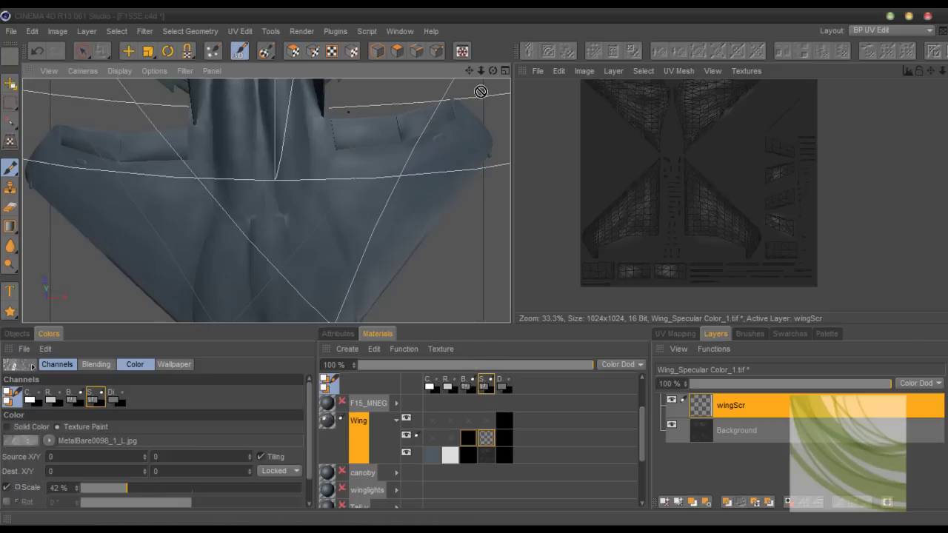
pyautogui.moveTo(471, 68); pyautogui.dragTo(266, 200)
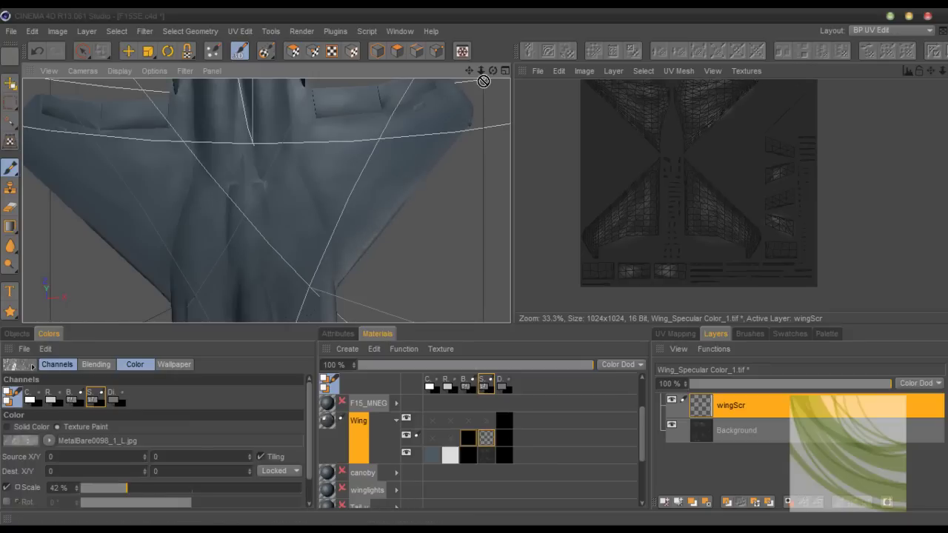
pyautogui.moveTo(481, 71); pyautogui.dragTo(485, 155)
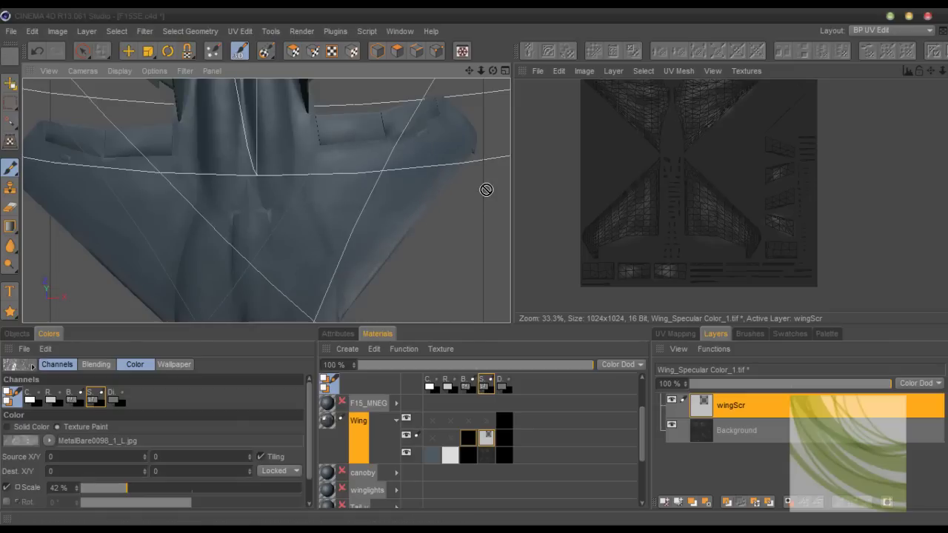
# Render the wings from above to the Picture Viewer, inspect the edge scratches and close the viewer.
pyautogui.hotkey('shift', 'r')
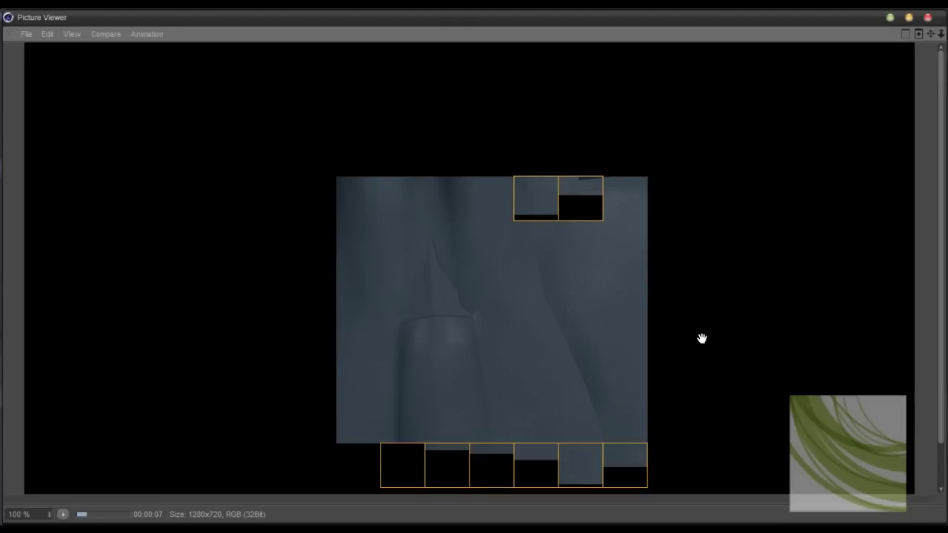
pyautogui.moveTo(700, 334); pyautogui.dragTo(593, 264)
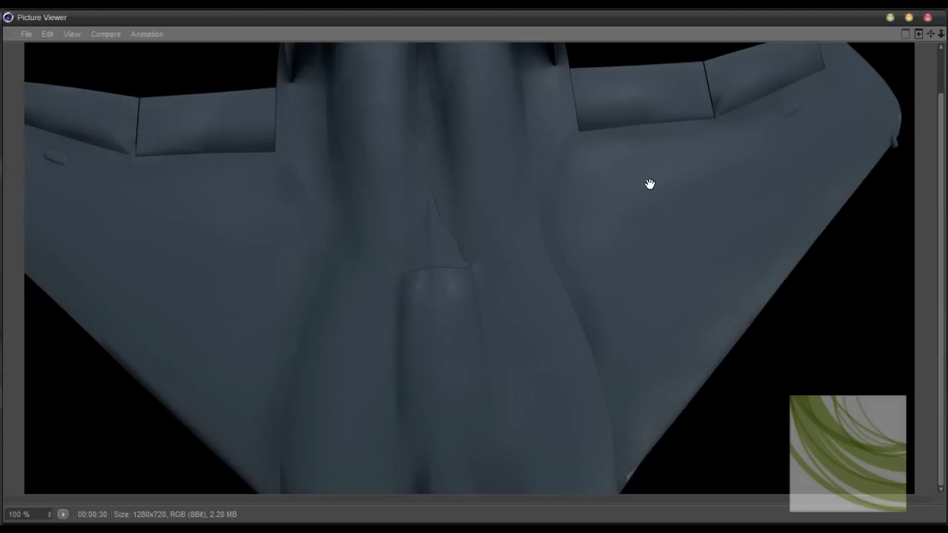
pyautogui.click(928, 17)
# Render a full side view of the jet to the Picture Viewer, check the overall look and close the viewer.
pyautogui.moveTo(493, 71); pyautogui.dragTo(360, 186)
pyautogui.moveTo(473, 72)
pyautogui.mouseDown()
pyautogui.moveTo(266, 200)
pyautogui.moveTo(478, 88)
pyautogui.moveTo(467, 68)
pyautogui.mouseUp()
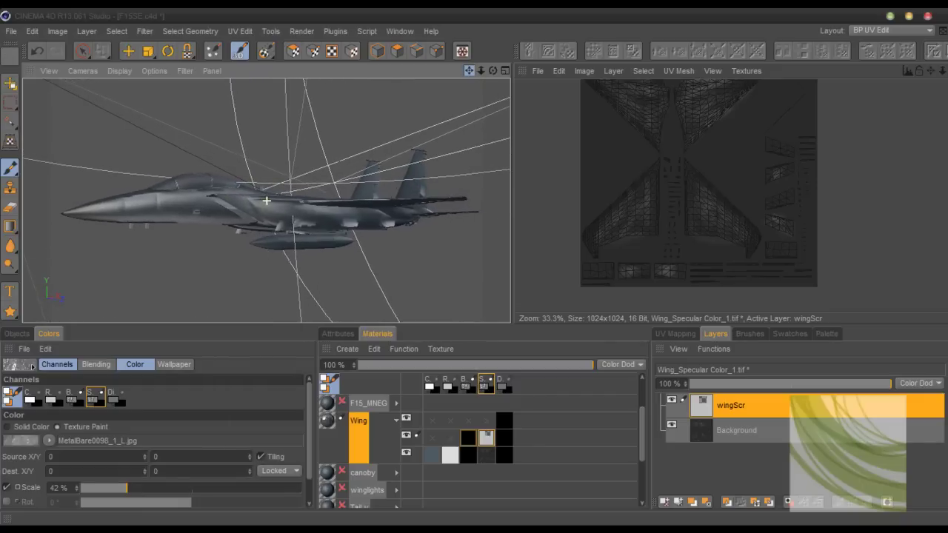
pyautogui.moveTo(266, 201); pyautogui.dragTo(461, 141)
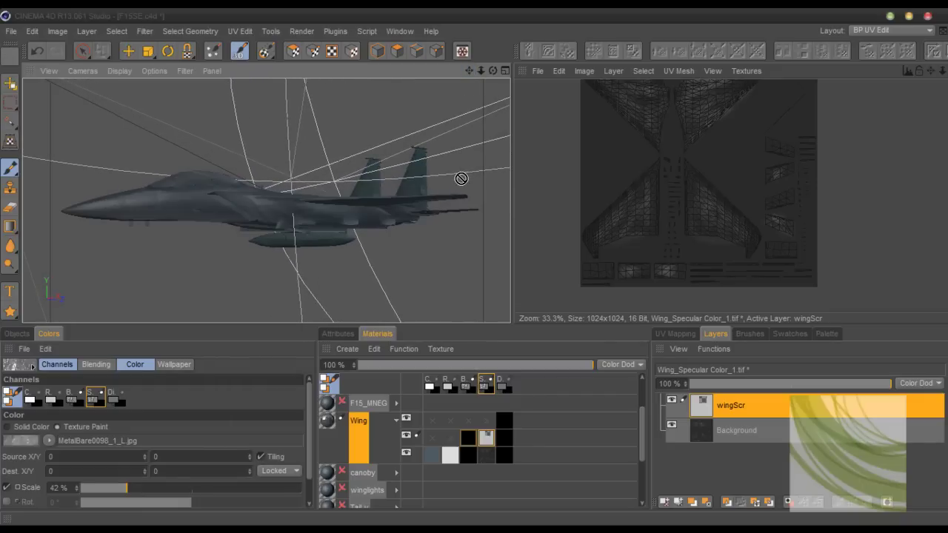
pyautogui.hotkey('shift', 'r')
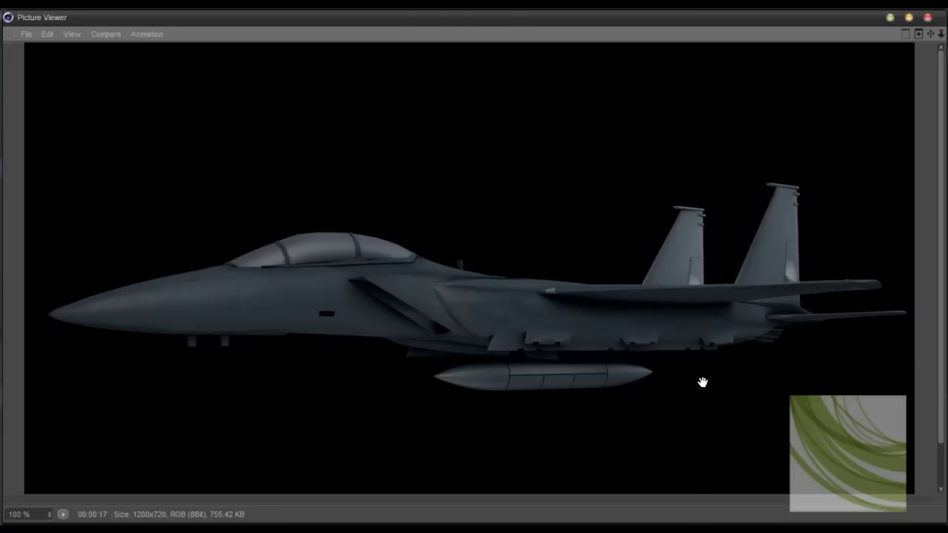
pyautogui.click(928, 18)
# Switch to the gfxacademy (User) layout, enlarge the secondary viewport and show the jet from a raised three-quarter front view.
pyautogui.click(20, 336)
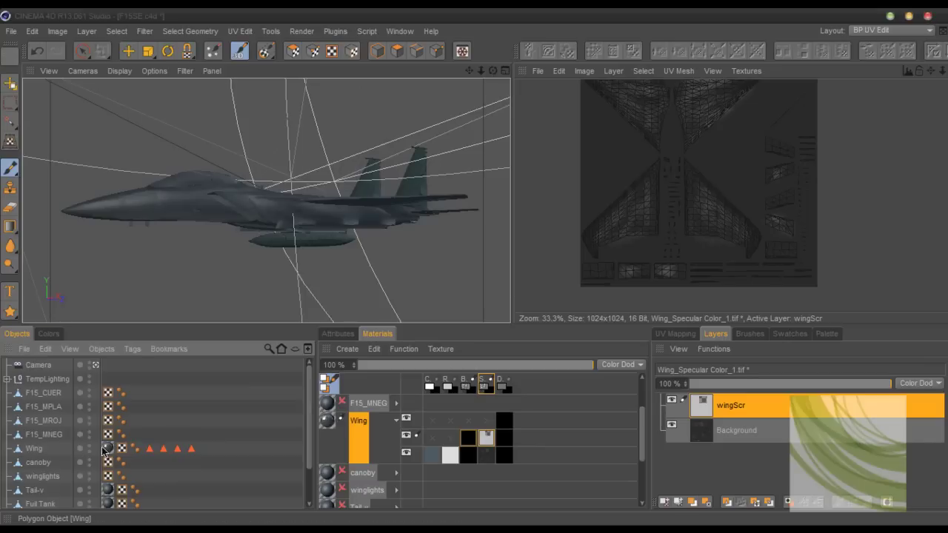
pyautogui.click(859, 29)
pyautogui.click(895, 91)
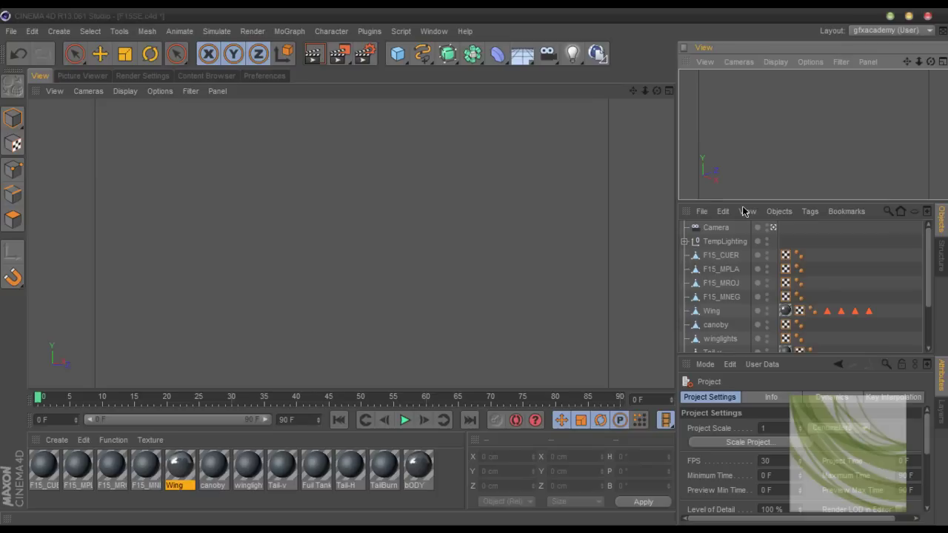
pyautogui.moveTo(753, 202); pyautogui.dragTo(743, 283)
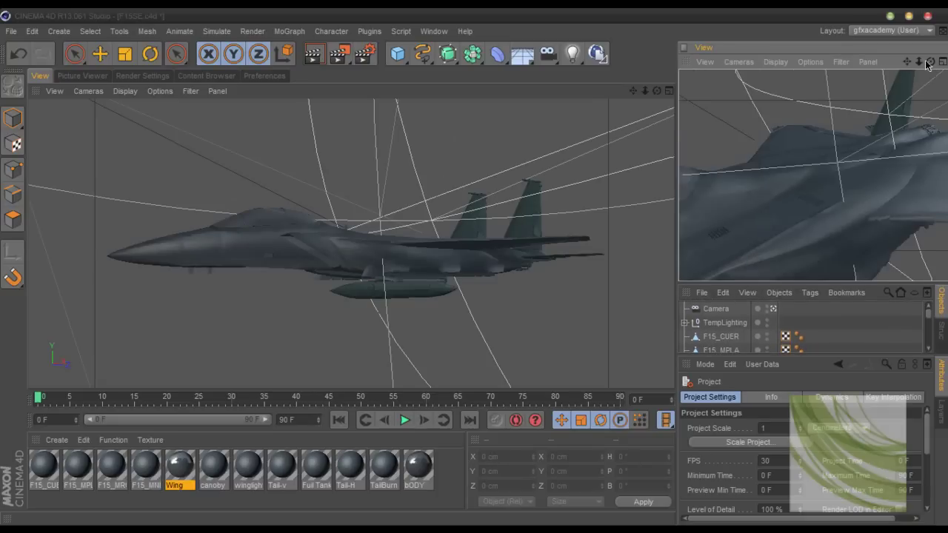
pyautogui.moveTo(918, 62); pyautogui.dragTo(679, 274)
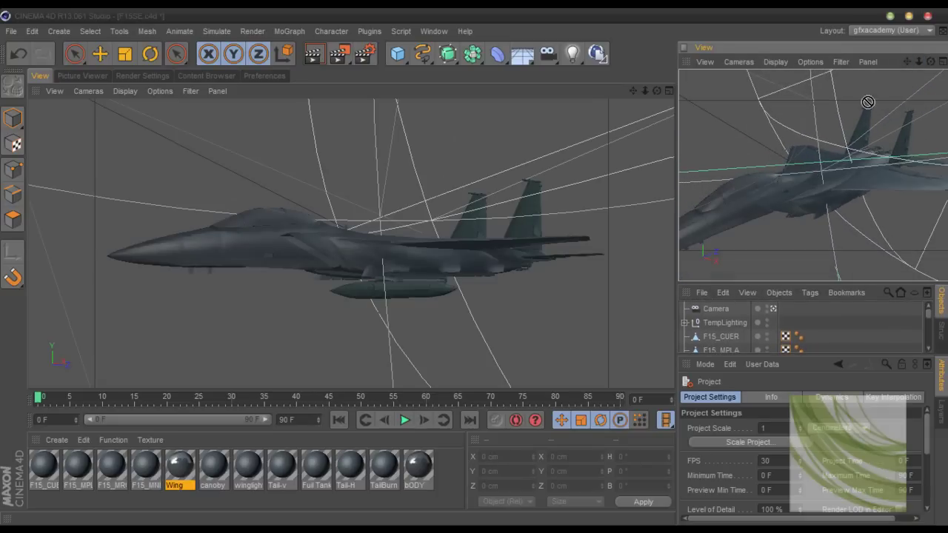
pyautogui.moveTo(655, 92); pyautogui.dragTo(604, 129)
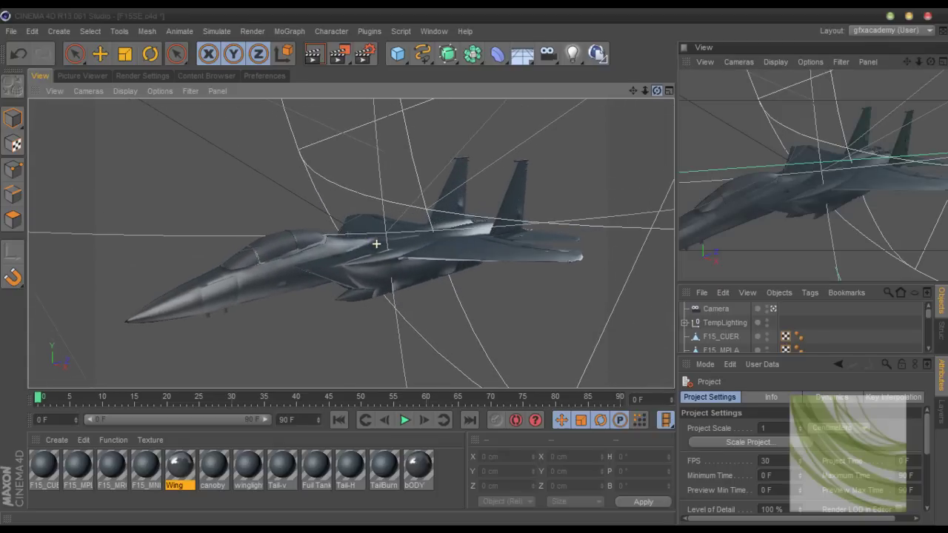
pyautogui.moveTo(592, 175); pyautogui.dragTo(423, 328)
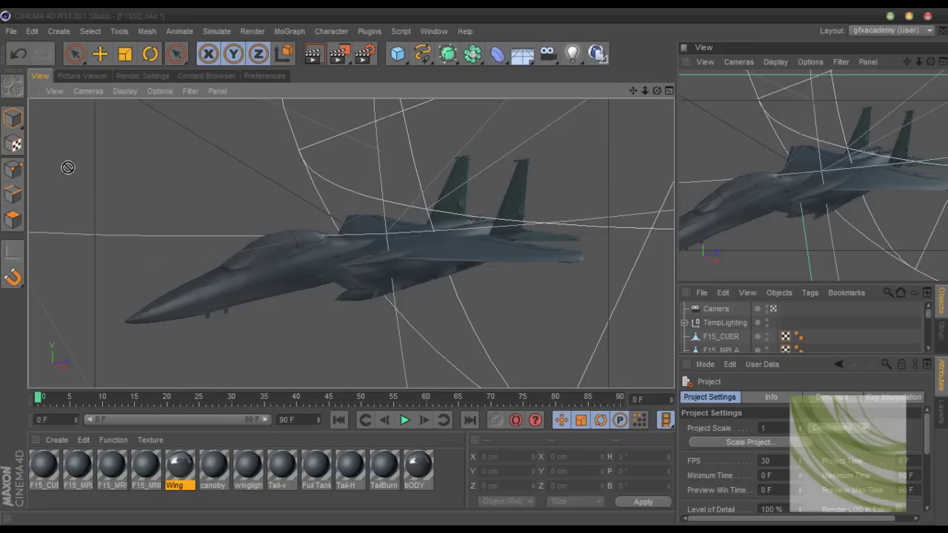
# Select the jet's canopy object with Live Selection and locate its canoby material.
pyautogui.click(74, 53)
pyautogui.click(273, 247)
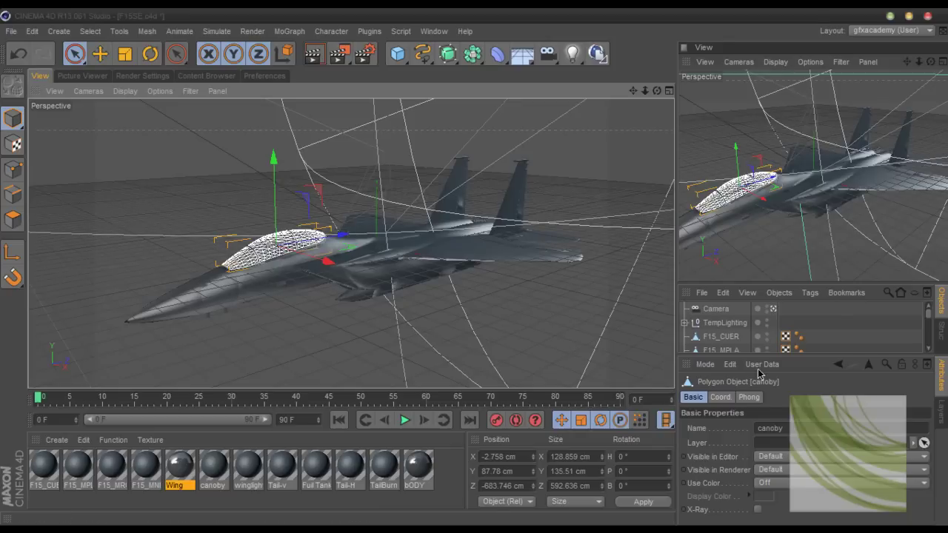
pyautogui.scroll(-3, 929, 319)
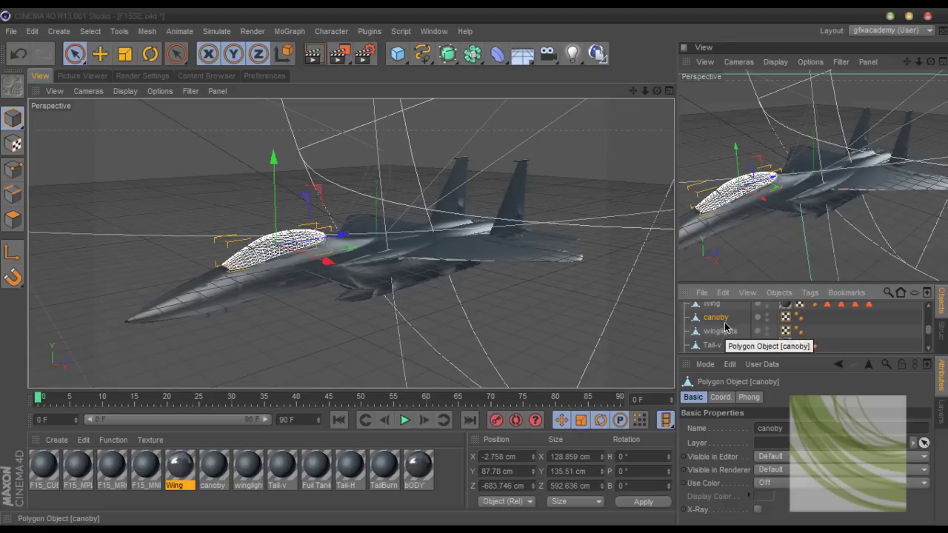
pyautogui.click(214, 466)
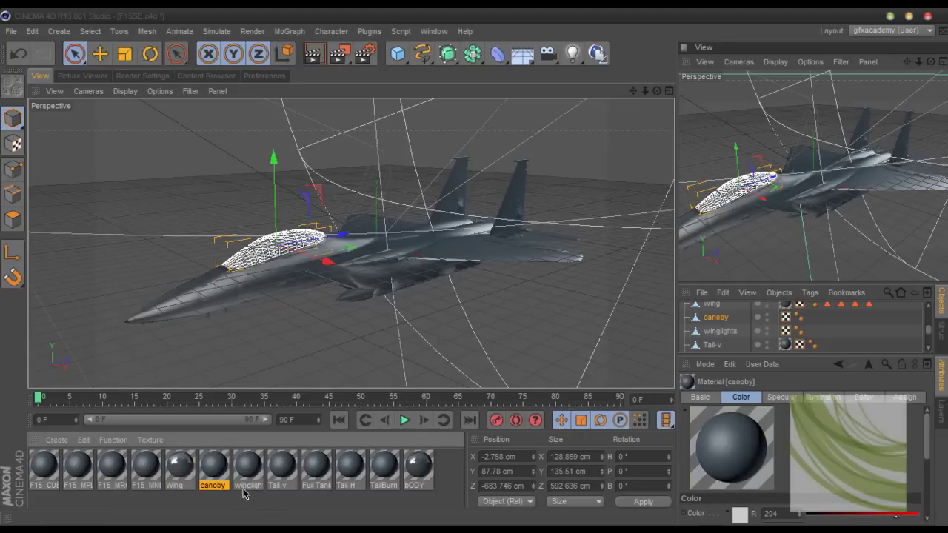
pyautogui.click(228, 506)
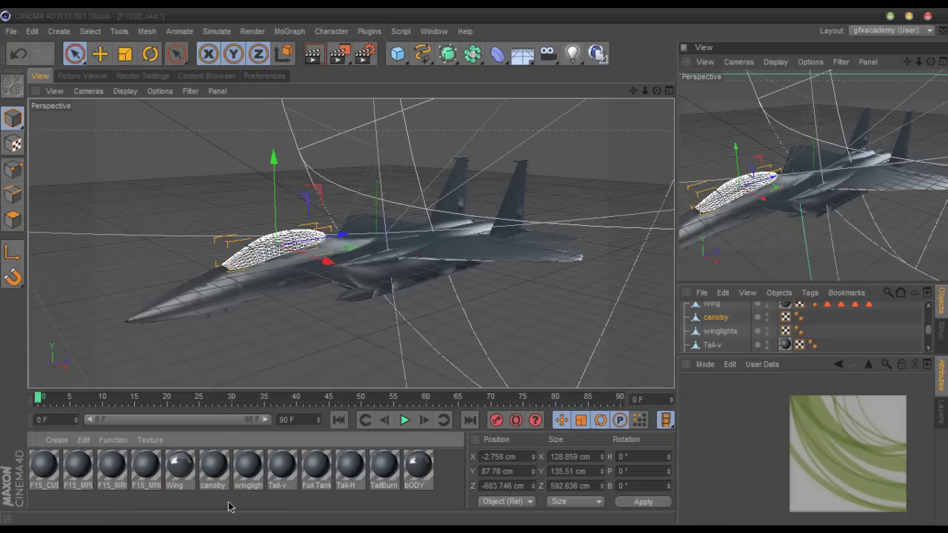
pyautogui.click(900, 30)
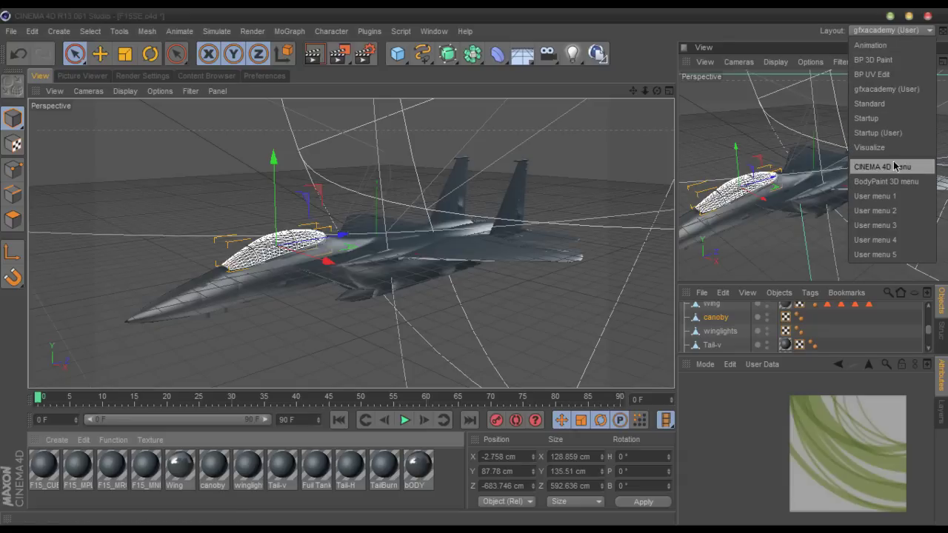
pyautogui.click(872, 74)
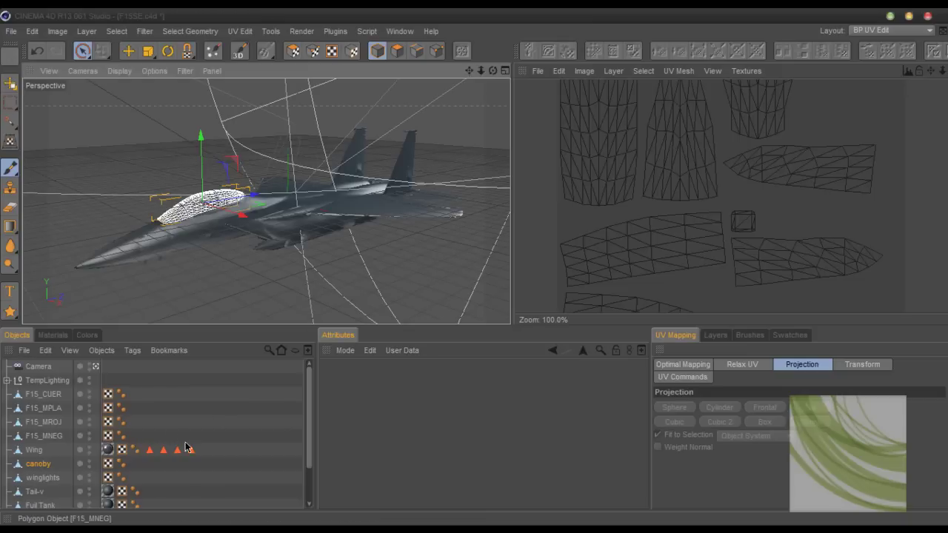
pyautogui.click(40, 464)
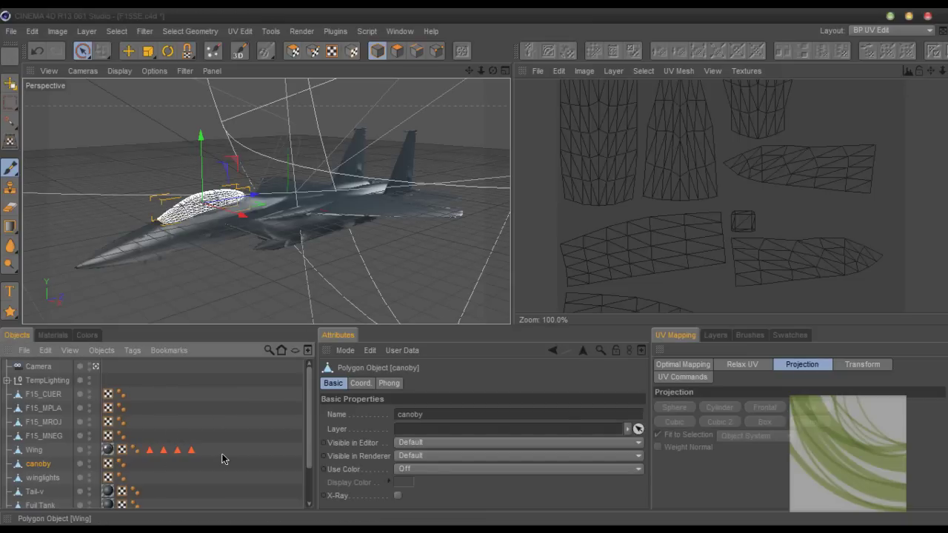
pyautogui.click(899, 30)
pyautogui.click(898, 94)
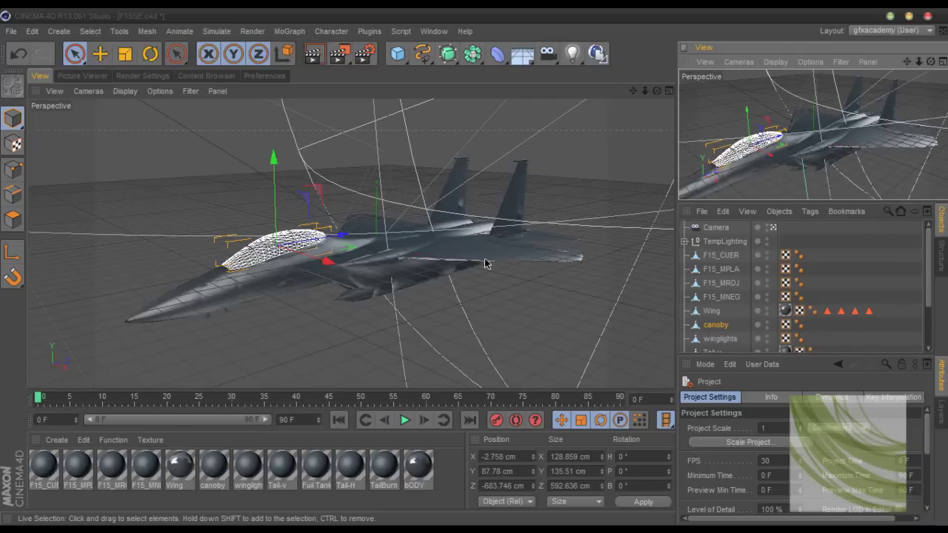
# Open the canoby material for editing and enable its Transparency channel with brightness set to 71%.
pyautogui.click(213, 474)
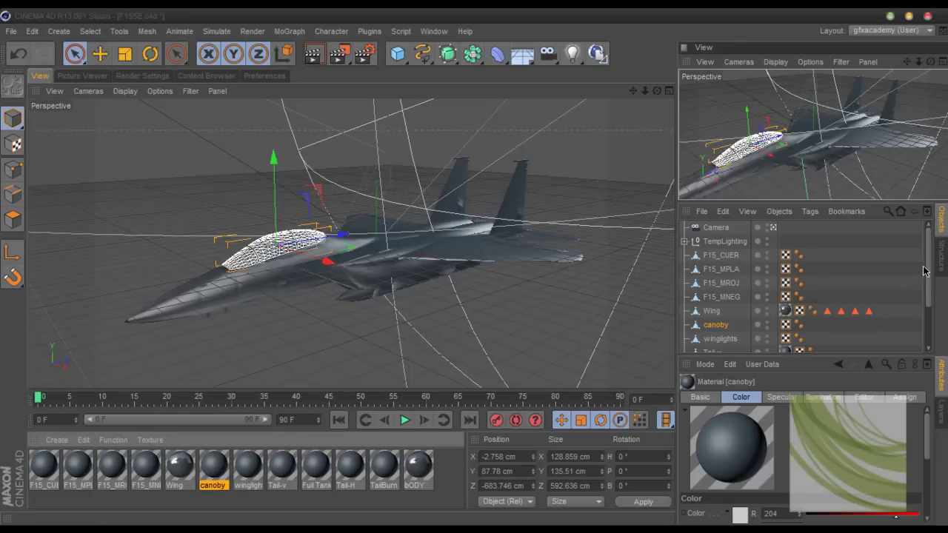
pyautogui.scroll(-3, 927, 313)
pyautogui.scroll(3, 928, 326)
pyautogui.scroll(-3, 928, 325)
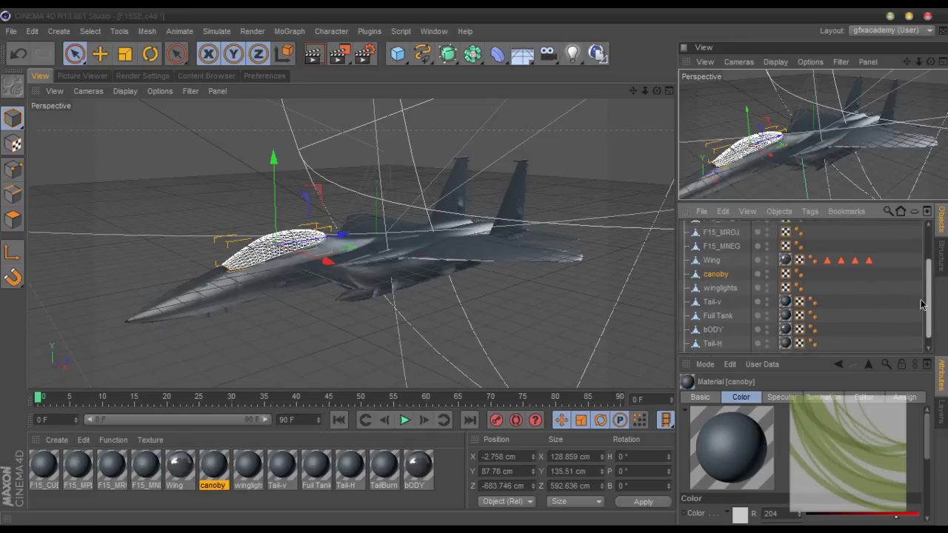
pyautogui.doubleClick(212, 466)
pyautogui.click(270, 365)
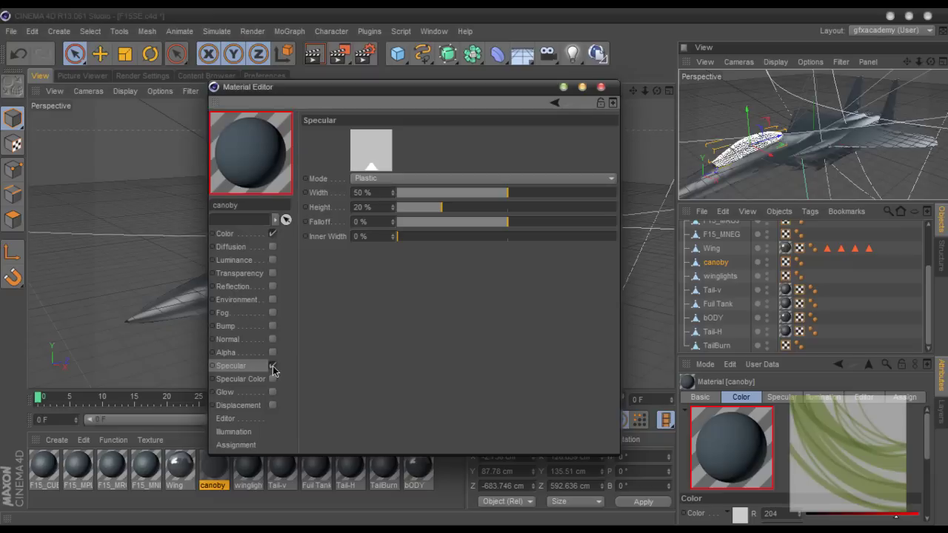
pyautogui.click(241, 273)
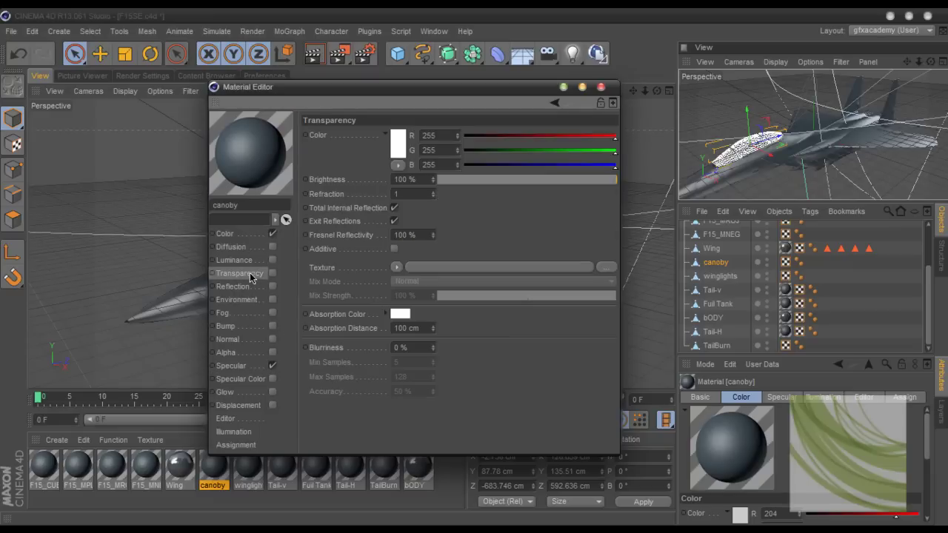
pyautogui.click(273, 274)
pyautogui.click(567, 180)
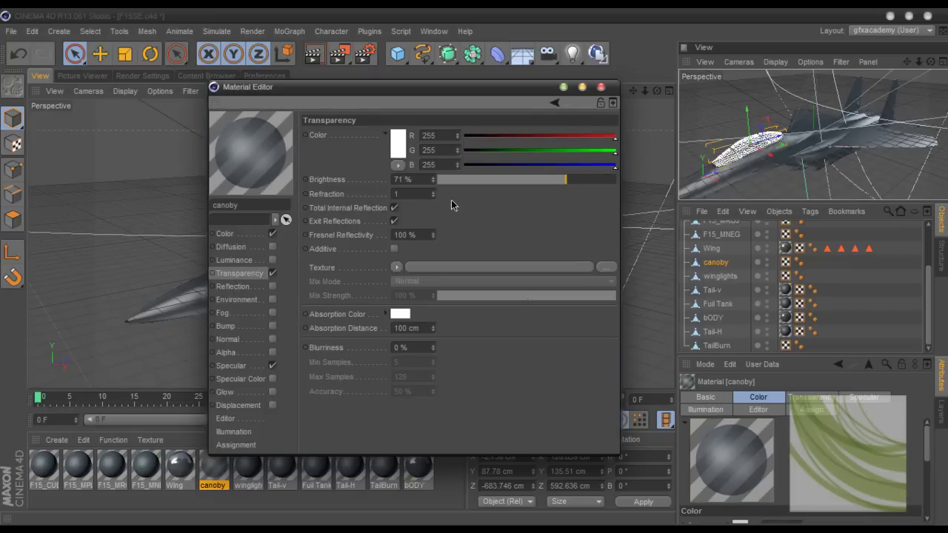
# Set the canoby material's transparency refraction to 1.3.
pyautogui.write('1.3')
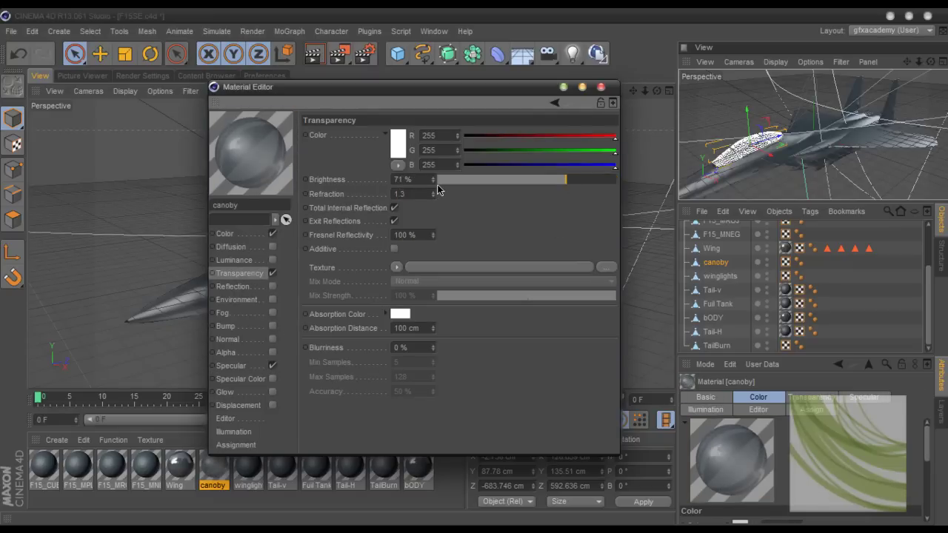
pyautogui.press('BackSpace')
pyautogui.write('6')
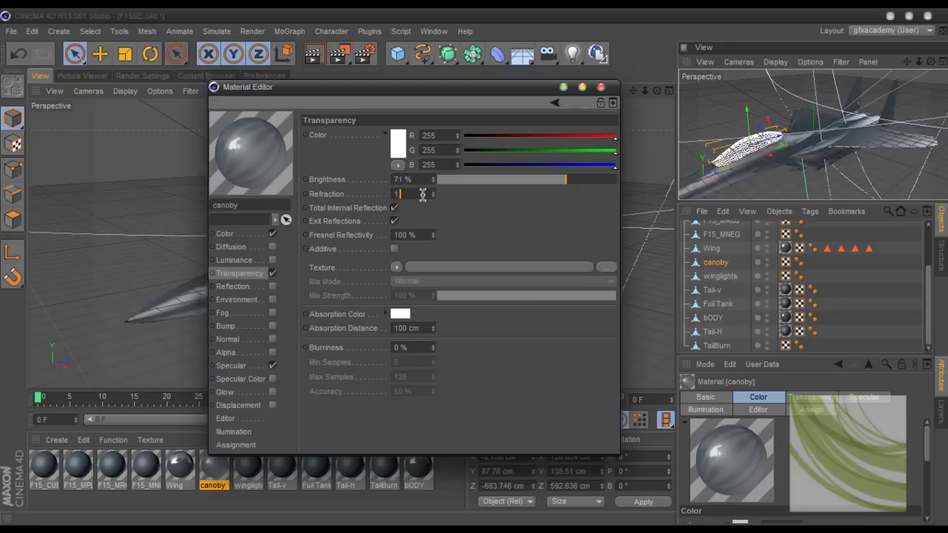
pyautogui.write('.3')
pyautogui.press('Return')
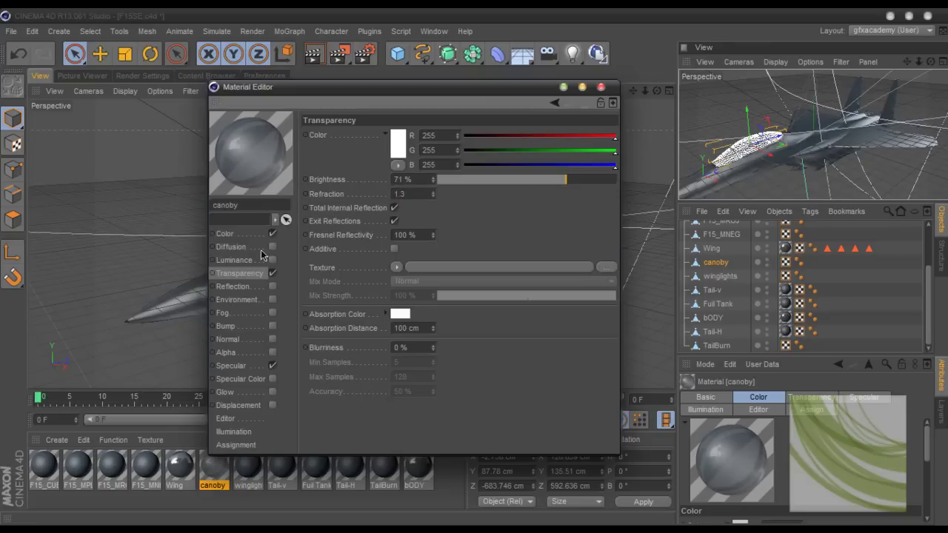
# Clear the texture from the canoby Color channel and set its colour to dark blue-grey, RGB 50, 55, 64.
pyautogui.click(225, 234)
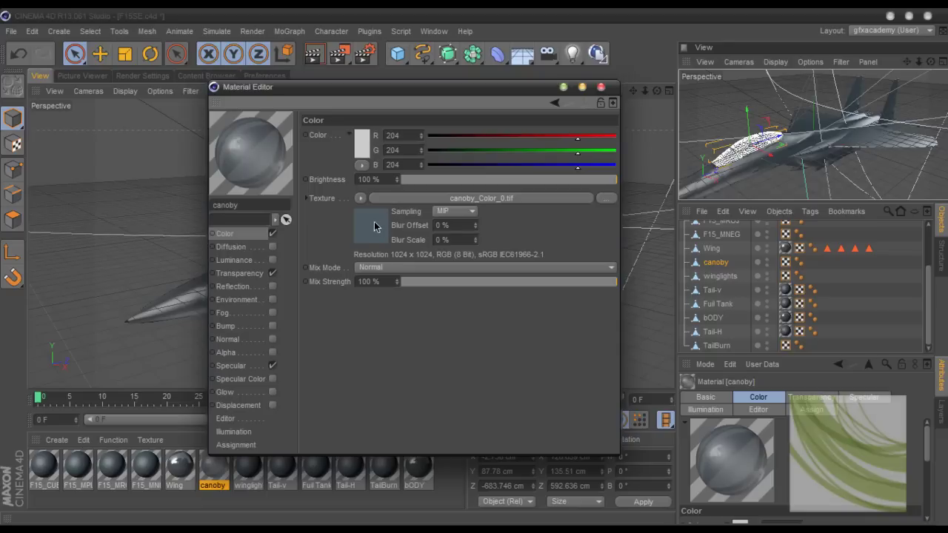
pyautogui.click(360, 198)
pyautogui.click(366, 131)
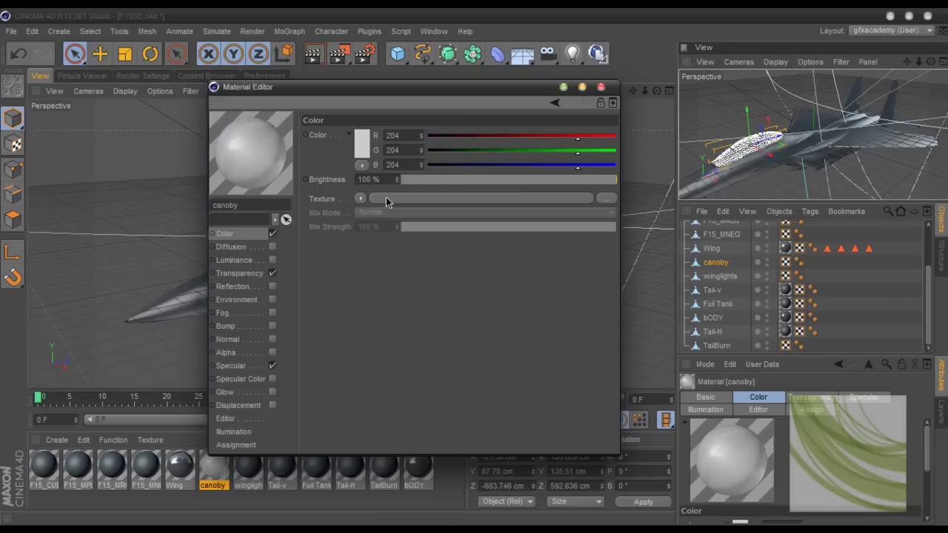
pyautogui.click(360, 145)
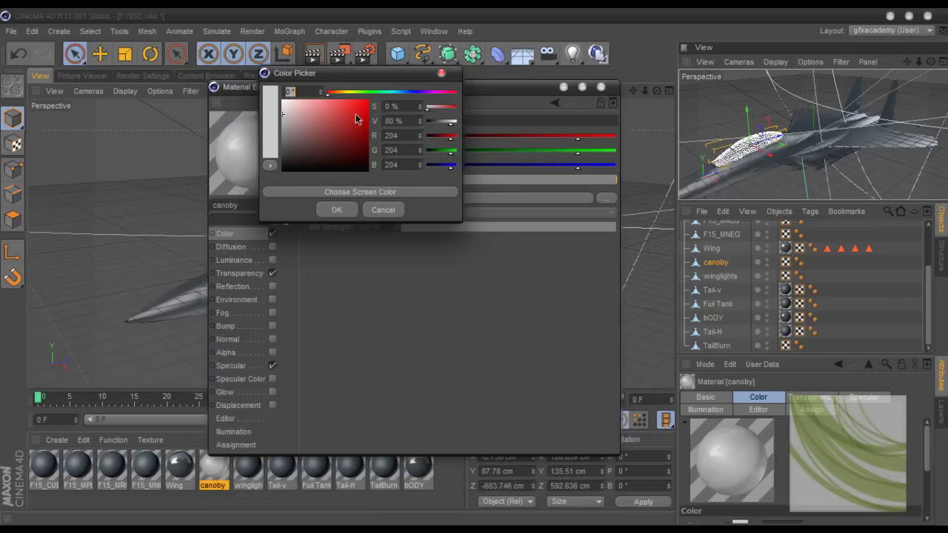
pyautogui.click(407, 92)
pyautogui.moveTo(282, 118); pyautogui.dragTo(300, 153)
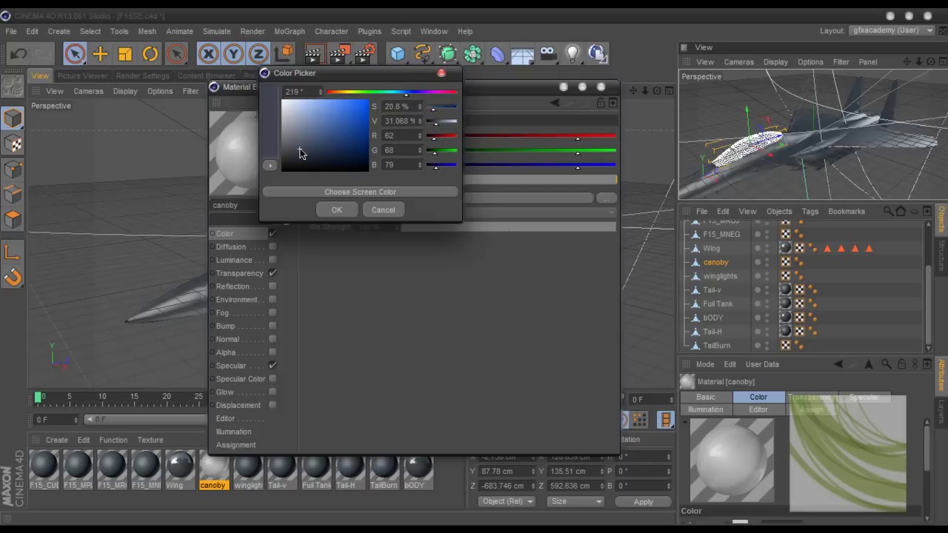
pyautogui.click(334, 210)
pyautogui.click(360, 166)
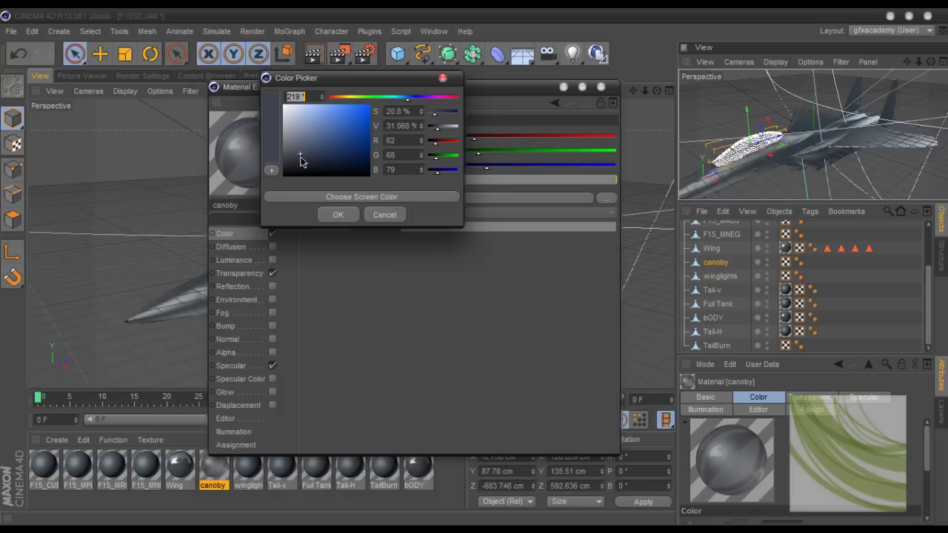
pyautogui.click(301, 159)
pyautogui.click(333, 211)
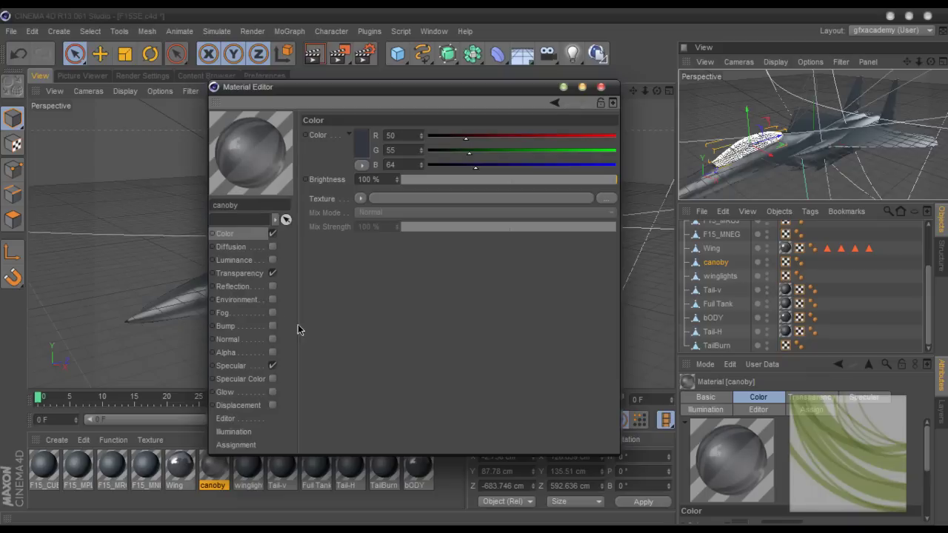
# Set the canoby transparency absorption colour to a muted blue-grey, RGB 73, 80, 94.
pyautogui.click(237, 273)
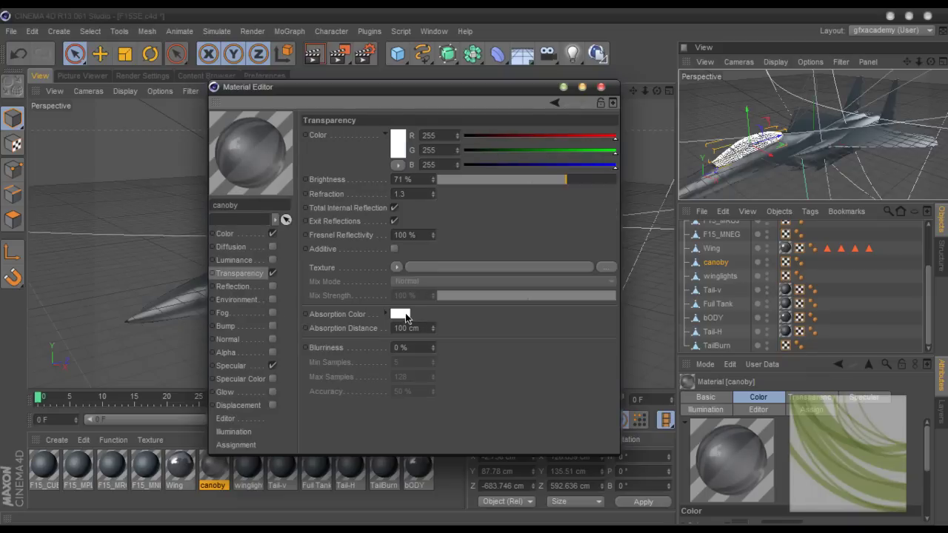
pyautogui.click(403, 314)
pyautogui.click(452, 261)
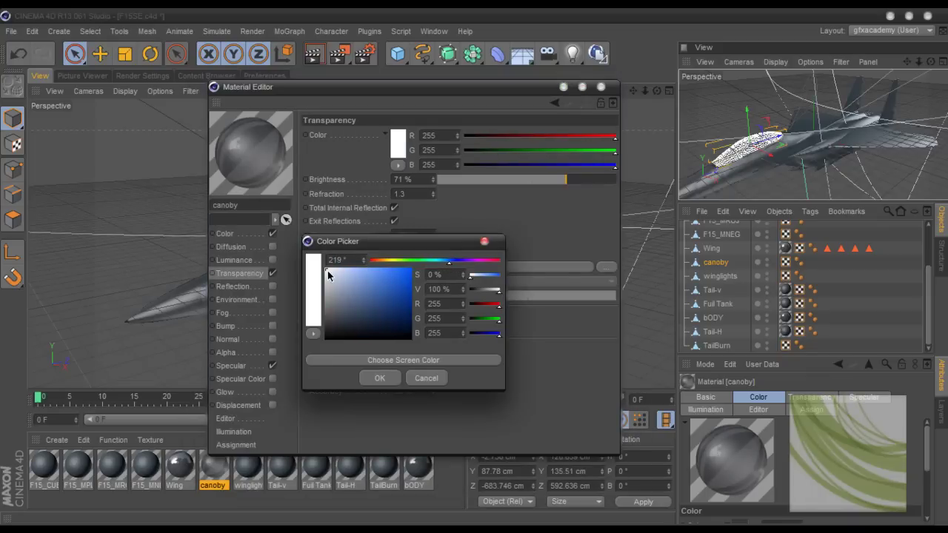
pyautogui.moveTo(329, 276); pyautogui.dragTo(344, 316)
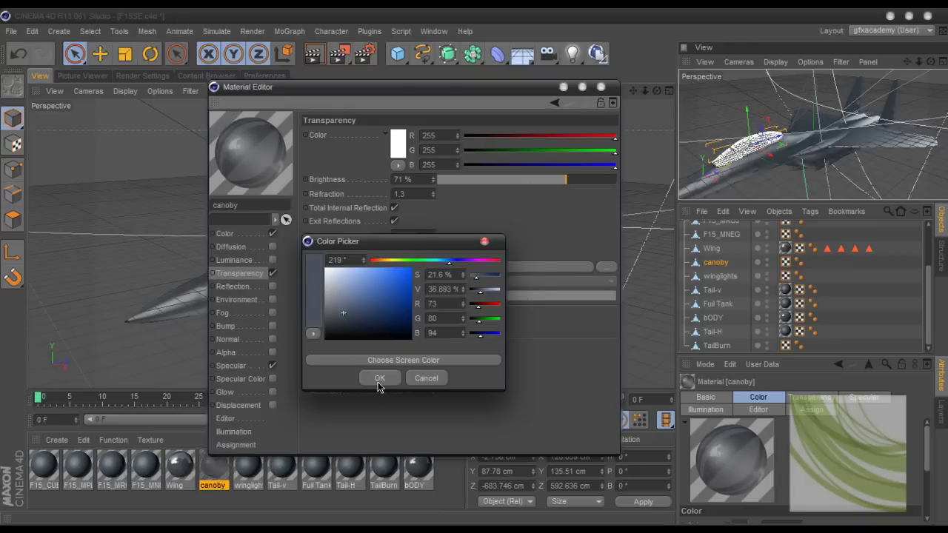
pyautogui.click(379, 379)
# Enable the canoby Reflection channel with a Fresnel texture, mix strength 34% and brightness 27%.
pyautogui.moveTo(390, 100); pyautogui.dragTo(530, 90)
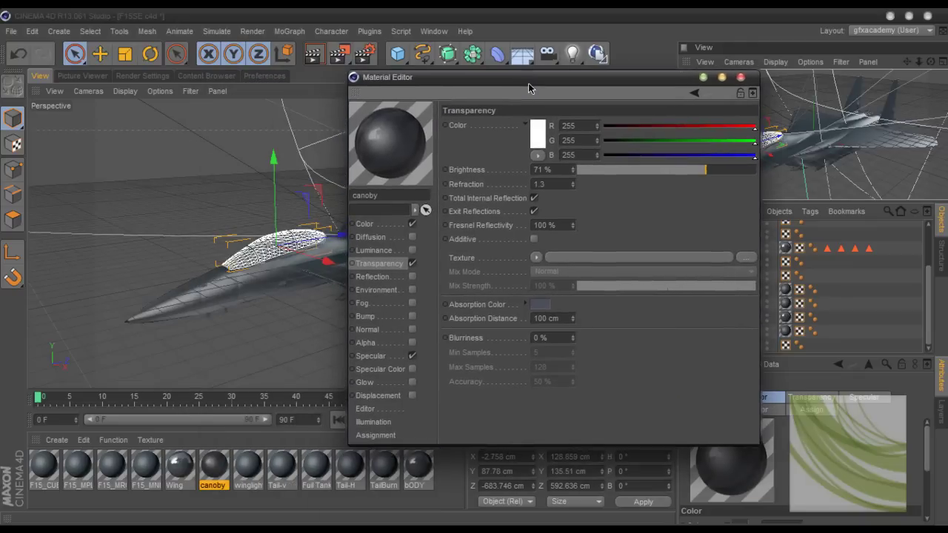
pyautogui.click(385, 277)
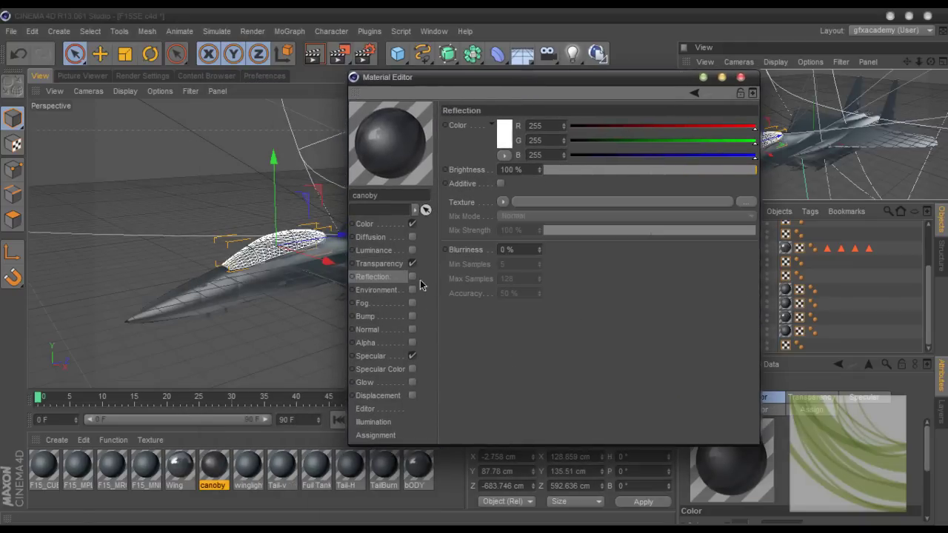
pyautogui.click(412, 277)
pyautogui.moveTo(616, 178); pyautogui.dragTo(595, 172)
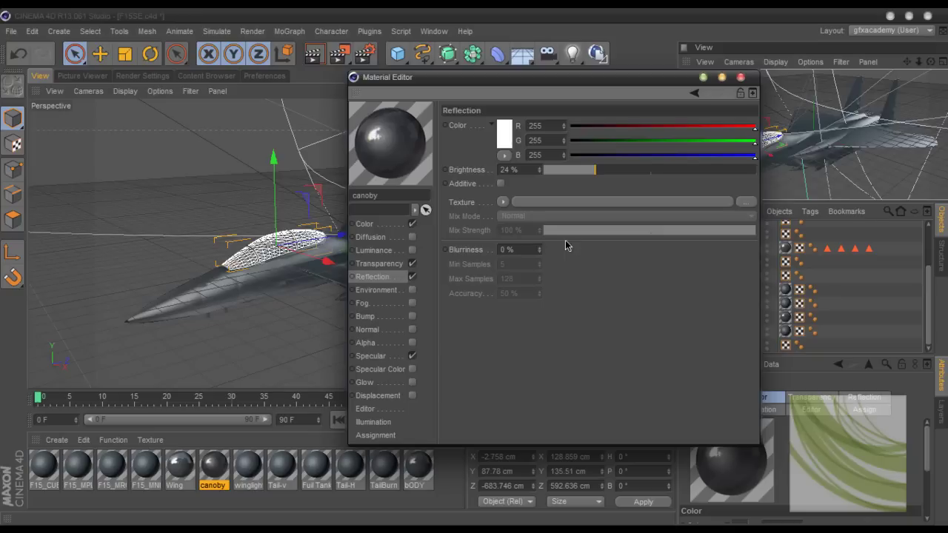
pyautogui.click(505, 206)
pyautogui.click(518, 331)
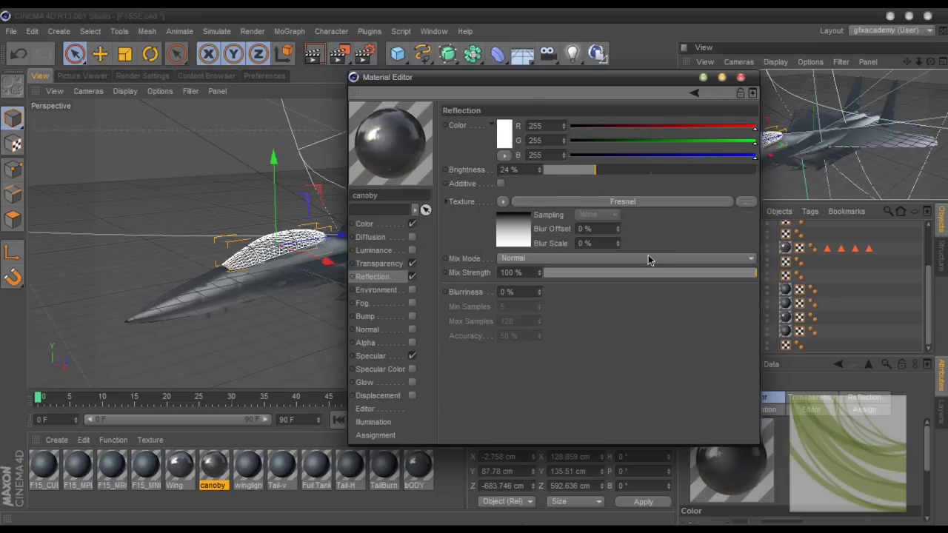
pyautogui.click(620, 272)
pyautogui.click(601, 171)
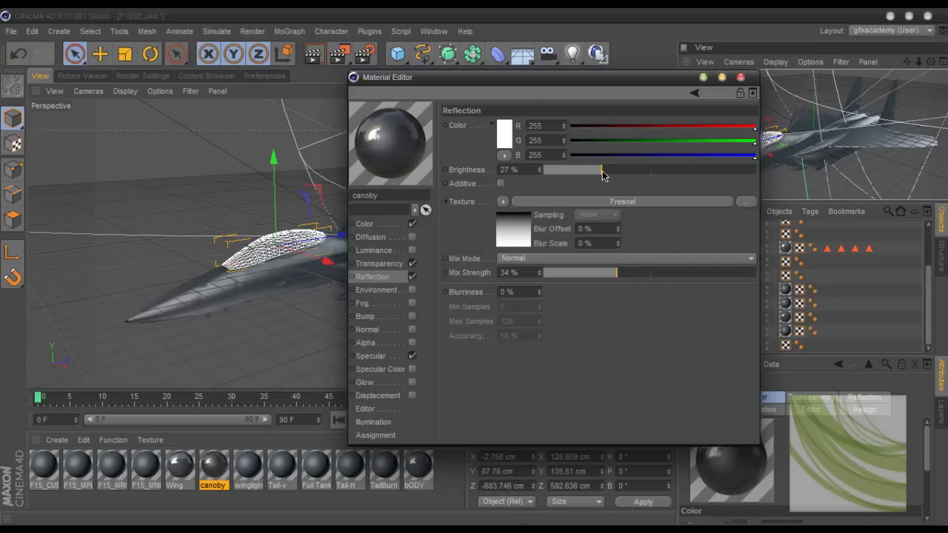
# Close the material editor, assign the canoby material to the jet's canopy and render to the Picture Viewer.
pyautogui.click(739, 78)
pyautogui.moveTo(226, 483); pyautogui.dragTo(273, 253)
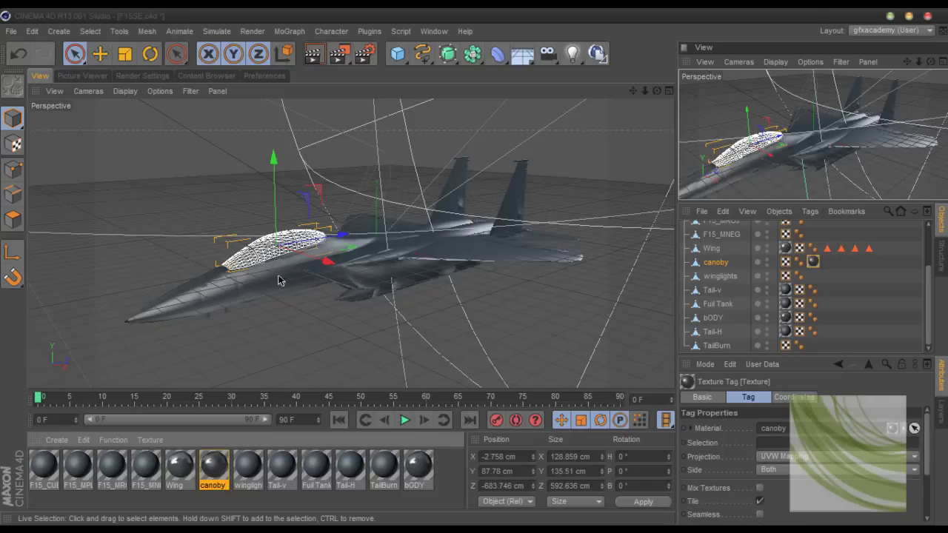
pyautogui.click(869, 307)
pyautogui.hotkey('shift', 'r')
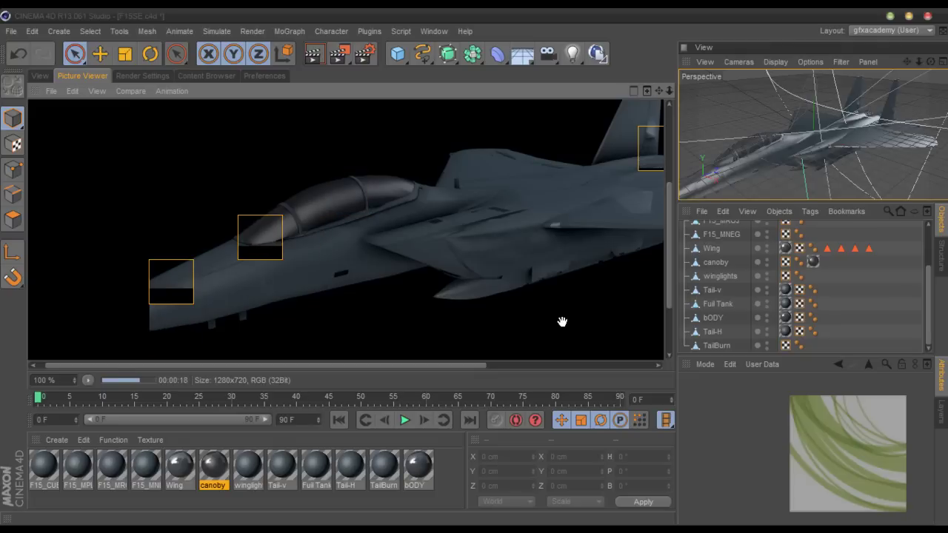
# Reopen the canoby material and set its specular width to 20%, height to 100%, falloff to 3% and inner width to 12%.
pyautogui.doubleClick(218, 472)
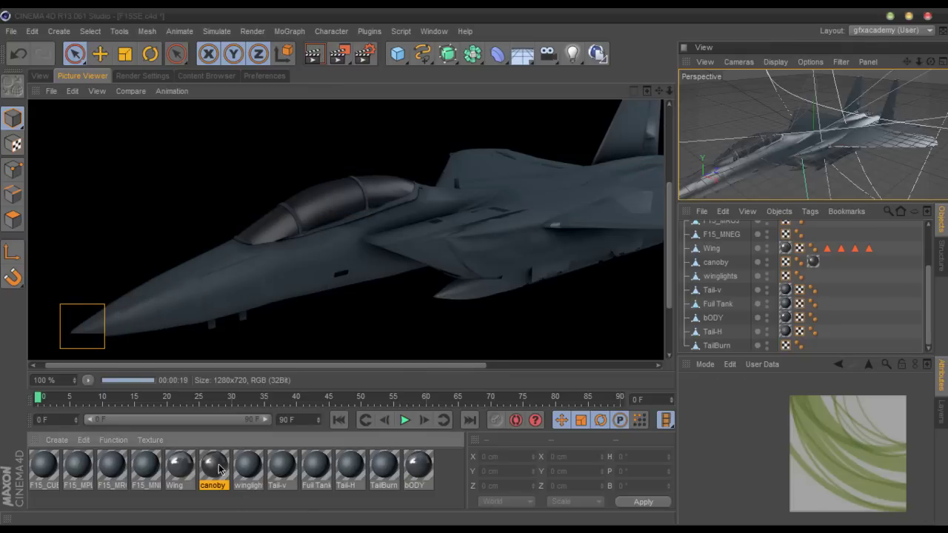
pyautogui.click(255, 370)
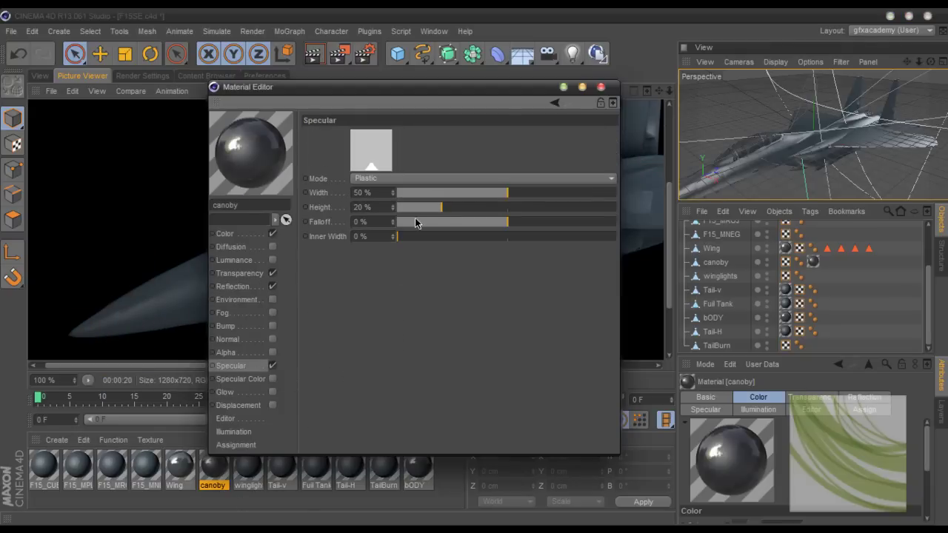
pyautogui.moveTo(440, 214); pyautogui.dragTo(622, 216)
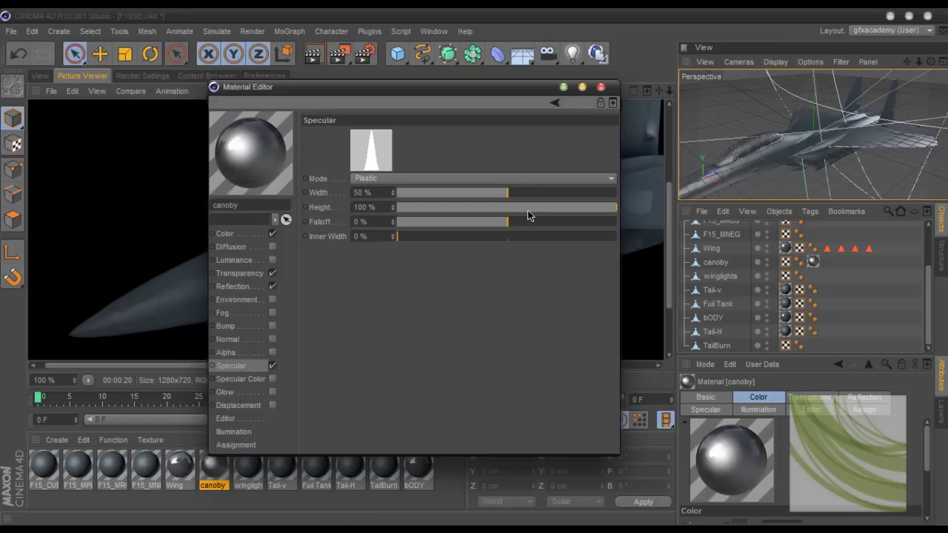
pyautogui.moveTo(509, 194); pyautogui.dragTo(450, 196)
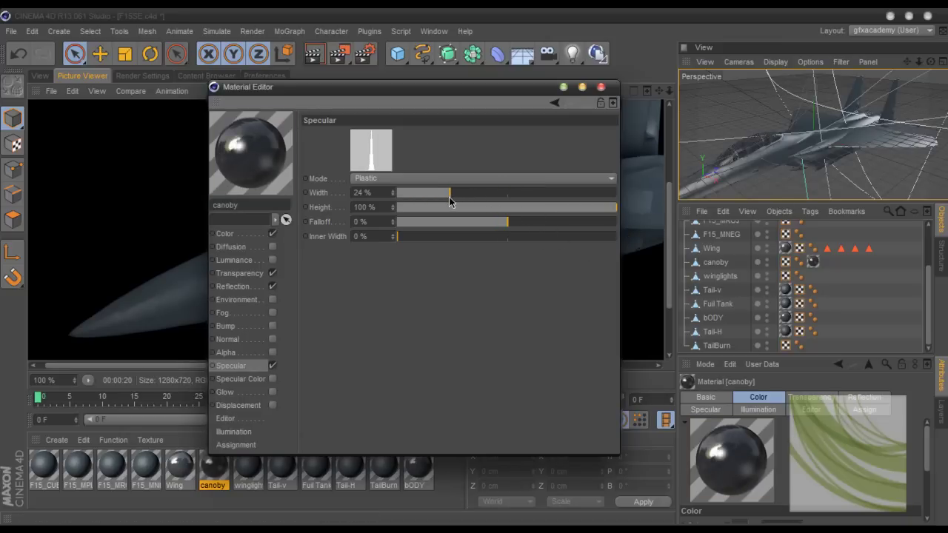
pyautogui.moveTo(366, 90); pyautogui.dragTo(650, 62)
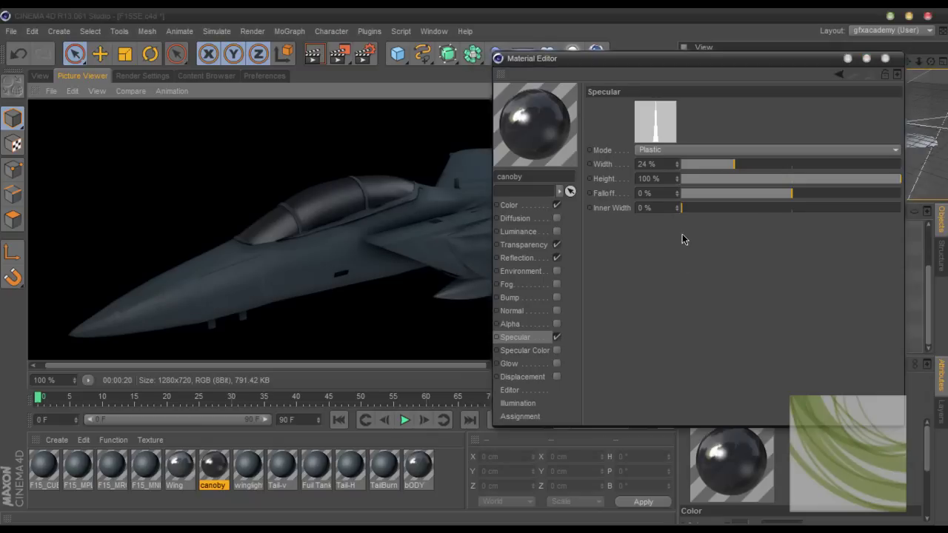
pyautogui.moveTo(793, 198)
pyautogui.mouseDown()
pyautogui.moveTo(785, 199)
pyautogui.moveTo(797, 200)
pyautogui.mouseUp()
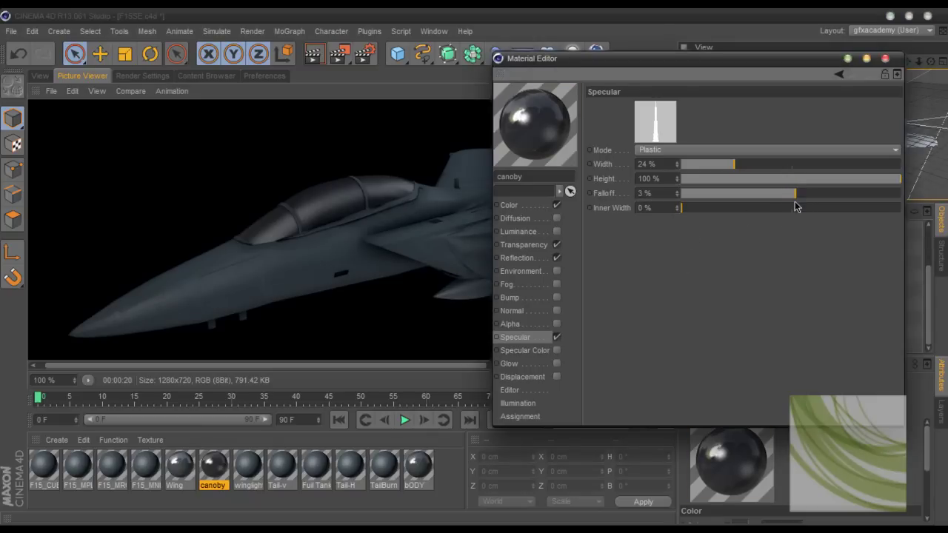
pyautogui.moveTo(685, 210); pyautogui.dragTo(708, 212)
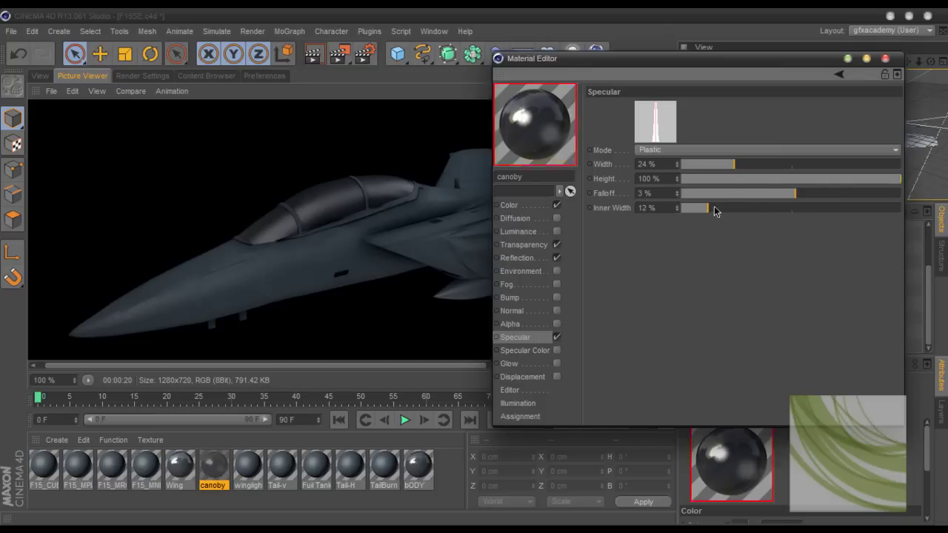
pyautogui.click(724, 165)
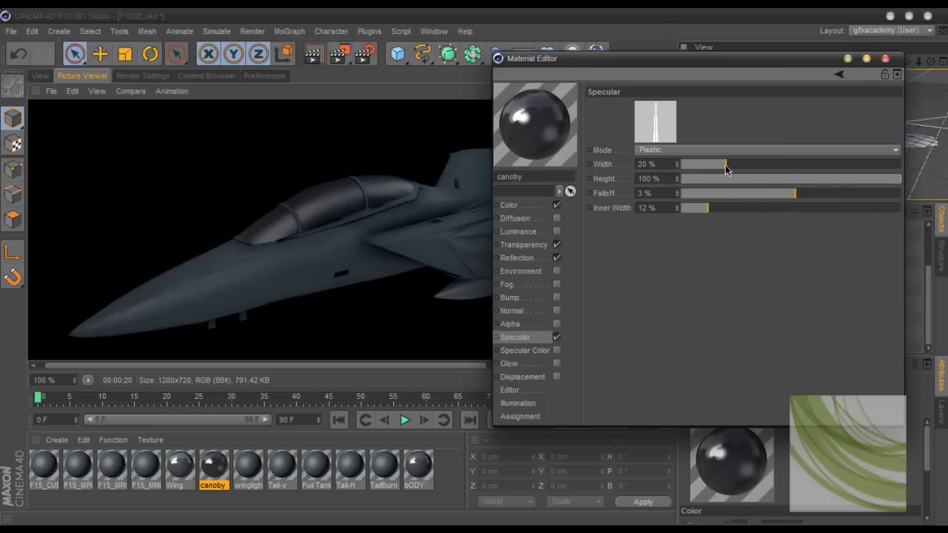
# Change the canoby specular mode to Metal with 39% width and render a new test image.
pyautogui.click(663, 151)
pyautogui.click(665, 179)
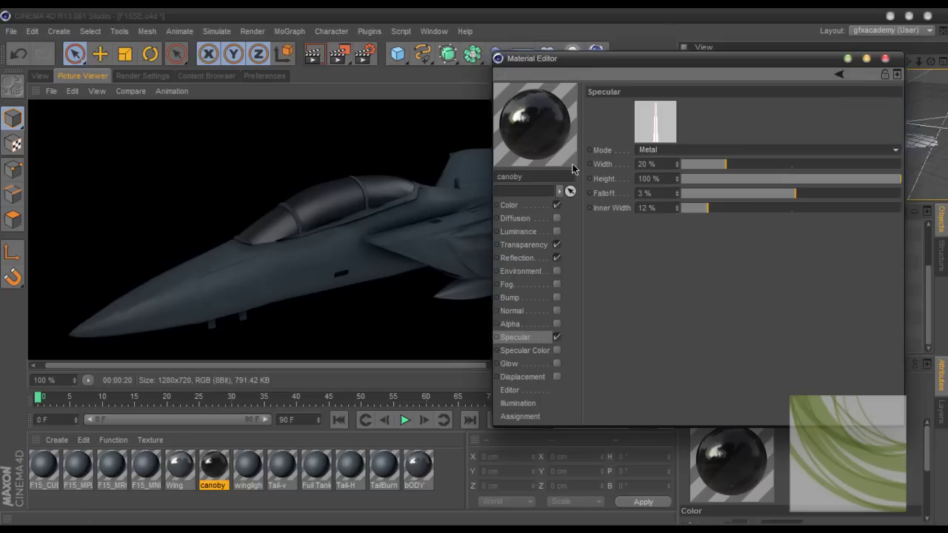
pyautogui.moveTo(724, 166); pyautogui.dragTo(766, 165)
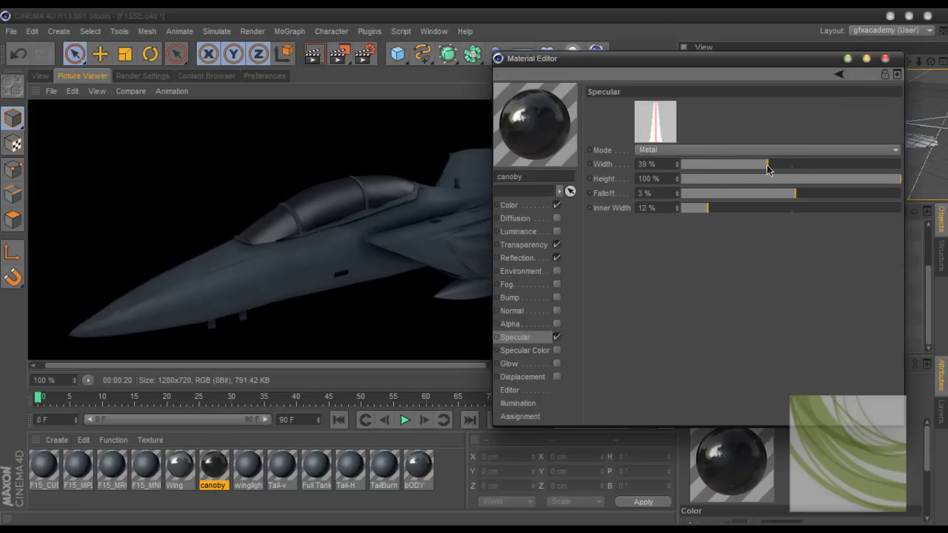
pyautogui.click(378, 254)
pyautogui.hotkey('shift', 'r')
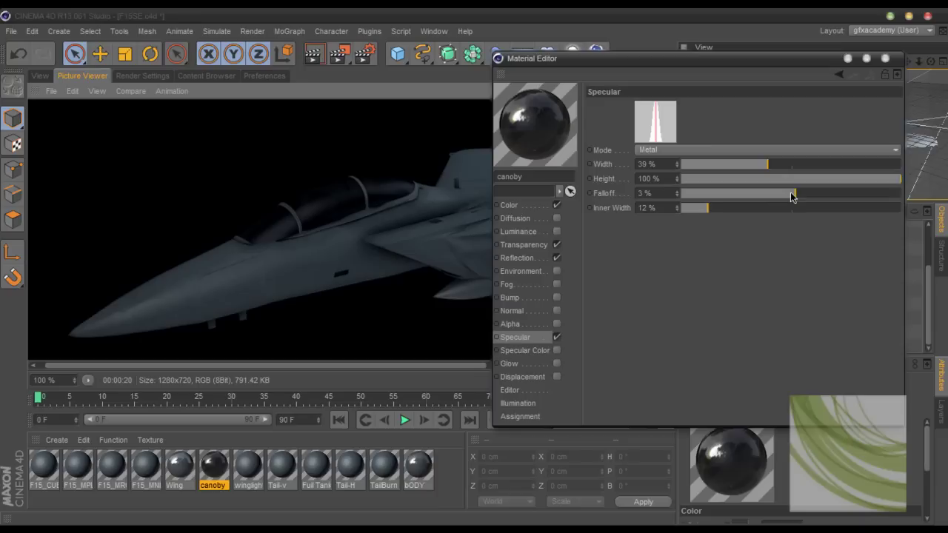
# Set the canoby specular falloff to -17% and readjust the highlight's width.
pyautogui.moveTo(765, 168); pyautogui.dragTo(735, 168)
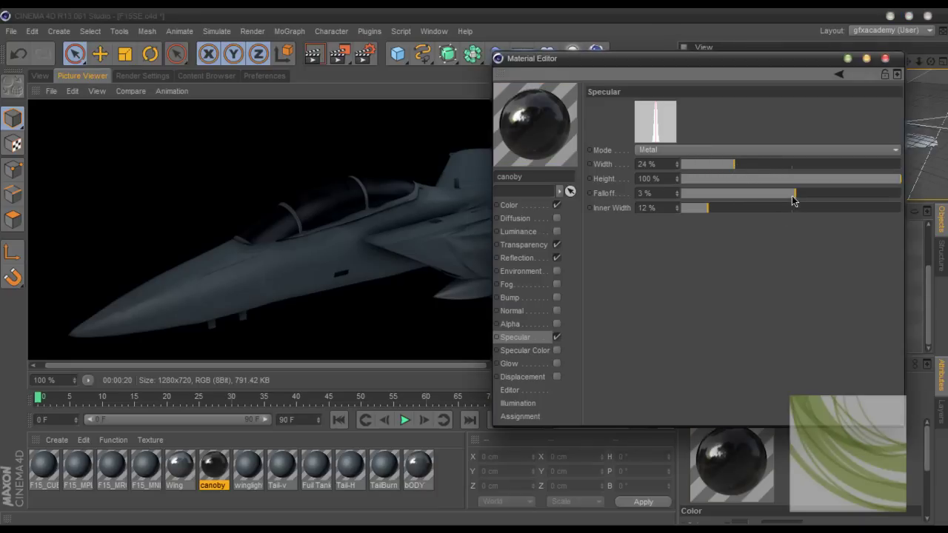
pyautogui.moveTo(792, 197); pyautogui.dragTo(770, 197)
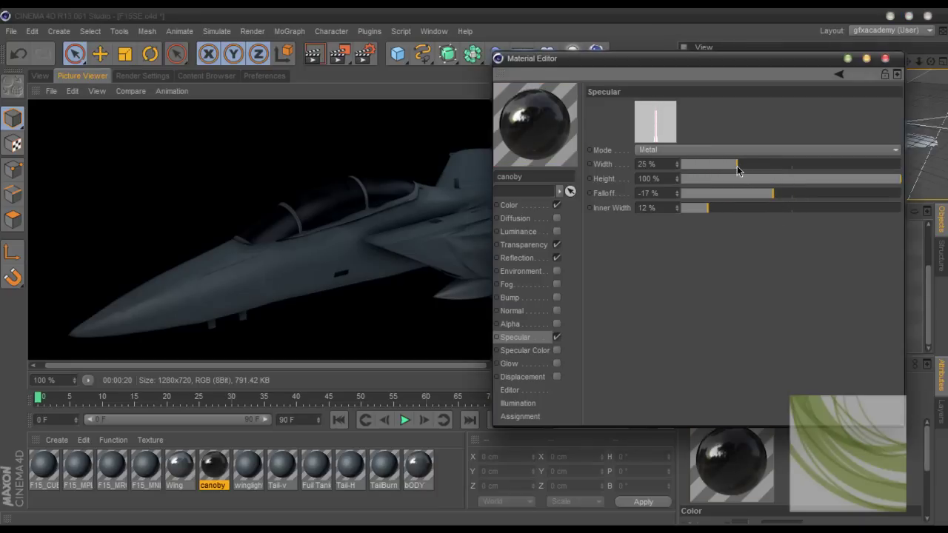
pyautogui.moveTo(756, 165); pyautogui.dragTo(770, 167)
# Set the canoby reflection brightness to 30% and its transparency brightness to 86%.
pyautogui.click(522, 258)
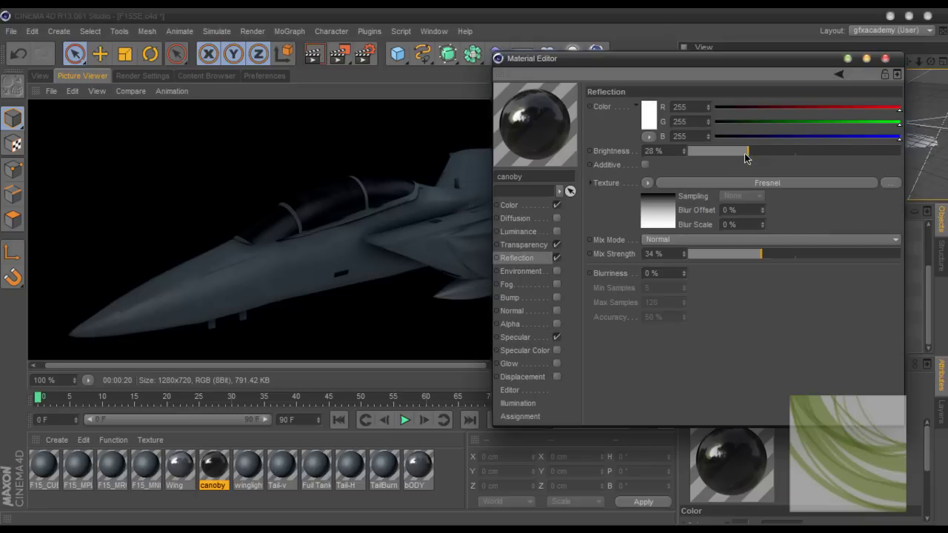
pyautogui.moveTo(745, 158); pyautogui.dragTo(755, 154)
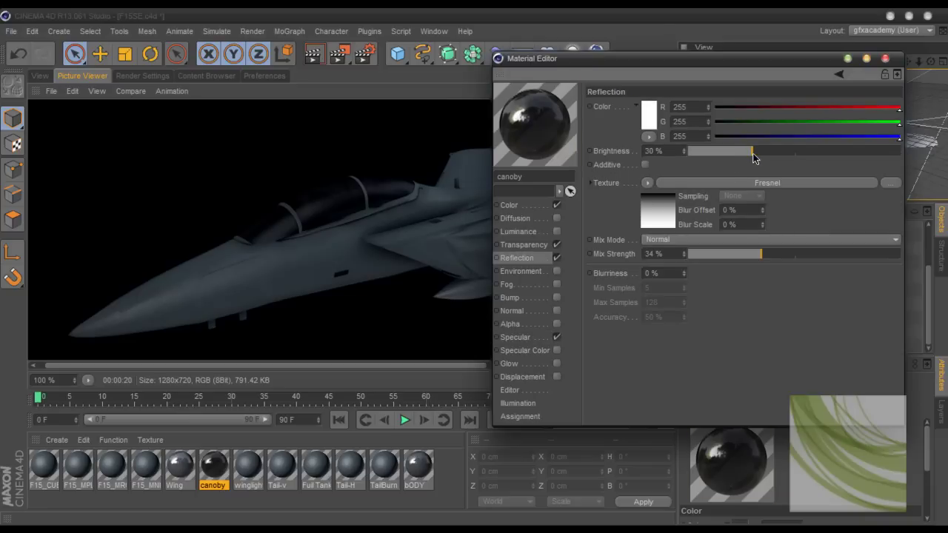
pyautogui.click(523, 245)
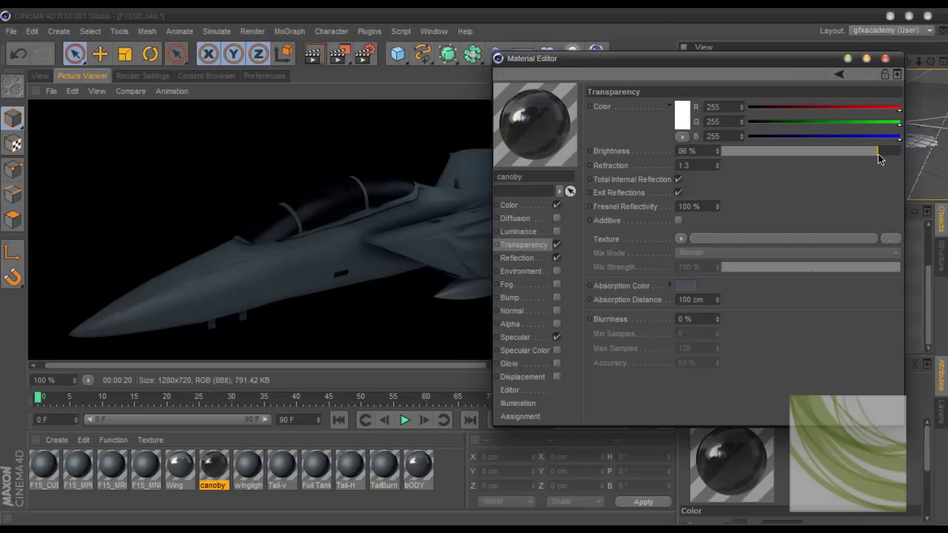
# Render the jet again in the Picture Viewer and examine the canopy and the whole aircraft.
pyautogui.click(393, 227)
pyautogui.hotkey('shift', 'r')
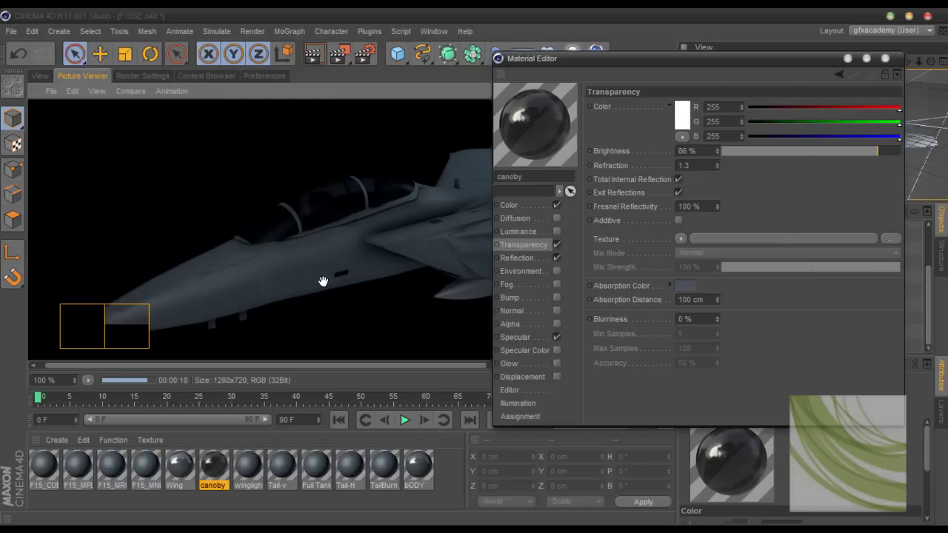
pyautogui.moveTo(636, 60); pyautogui.dragTo(947, 115)
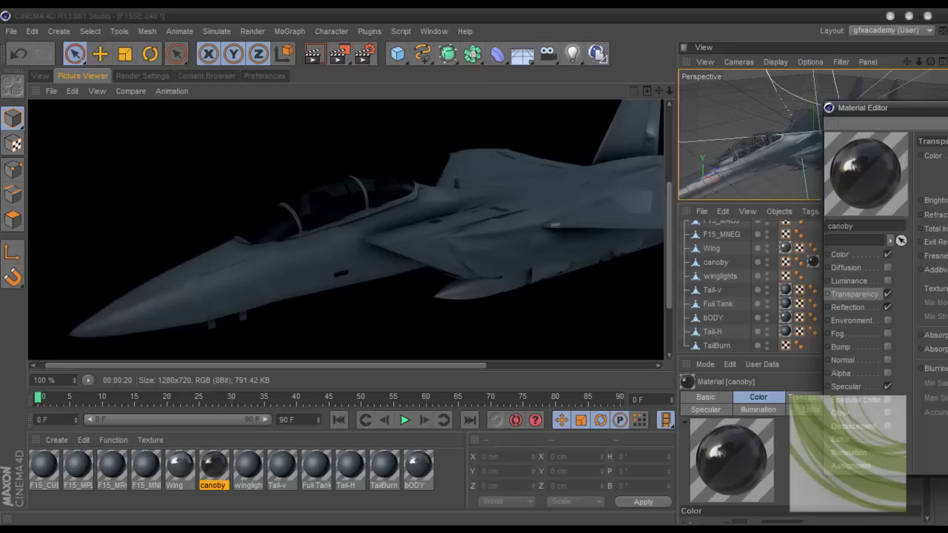
pyautogui.click(575, 224)
pyautogui.scroll(-3, 470, 212)
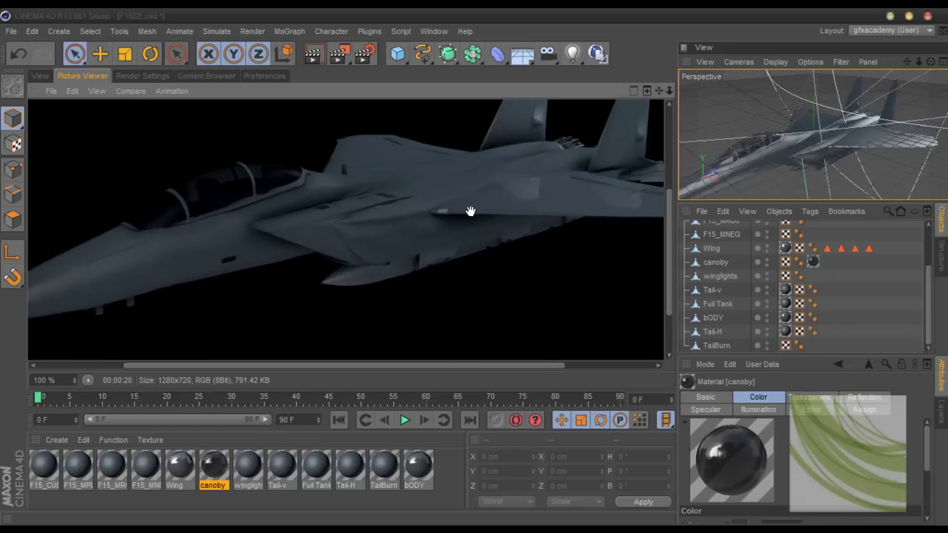
pyautogui.scroll(-1, 465, 226)
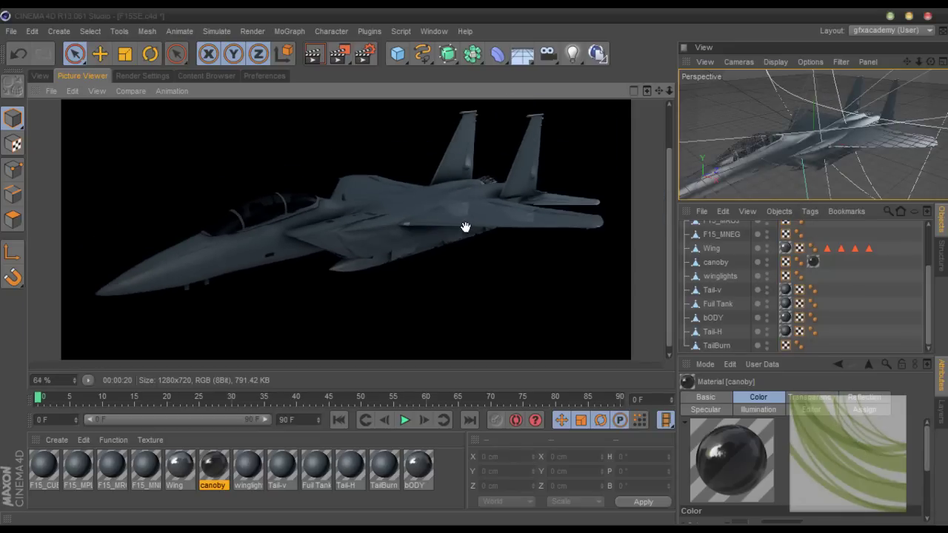